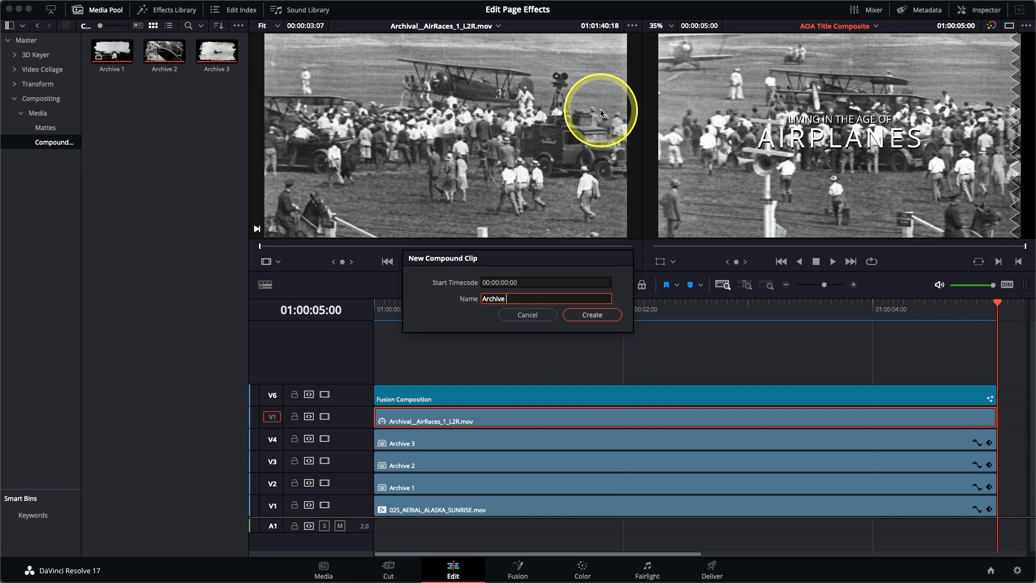
Make the air race clip into the Archive 4 compound clip and enable Stacked Timelines
left_click(598, 319)
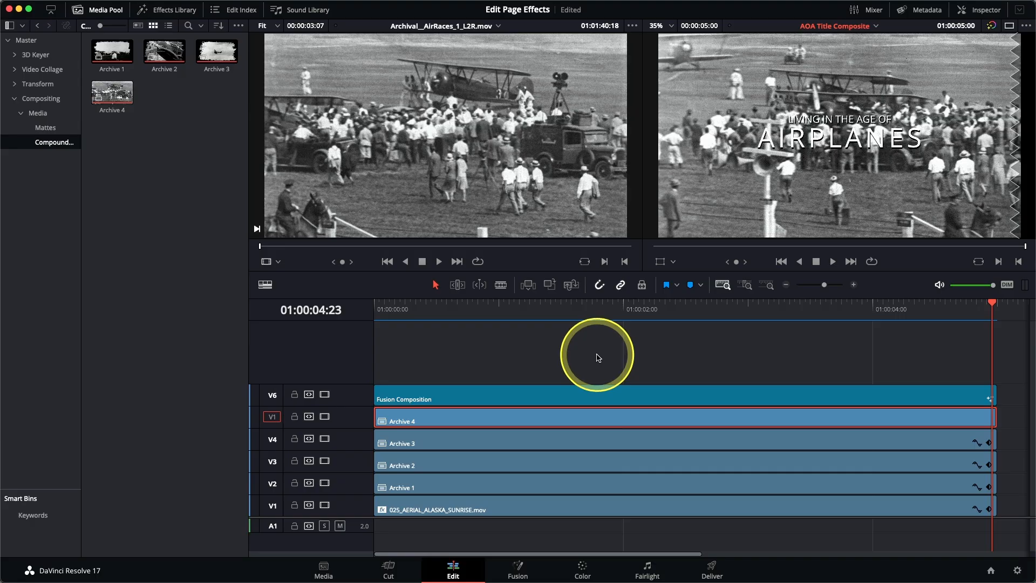
left_click(266, 286)
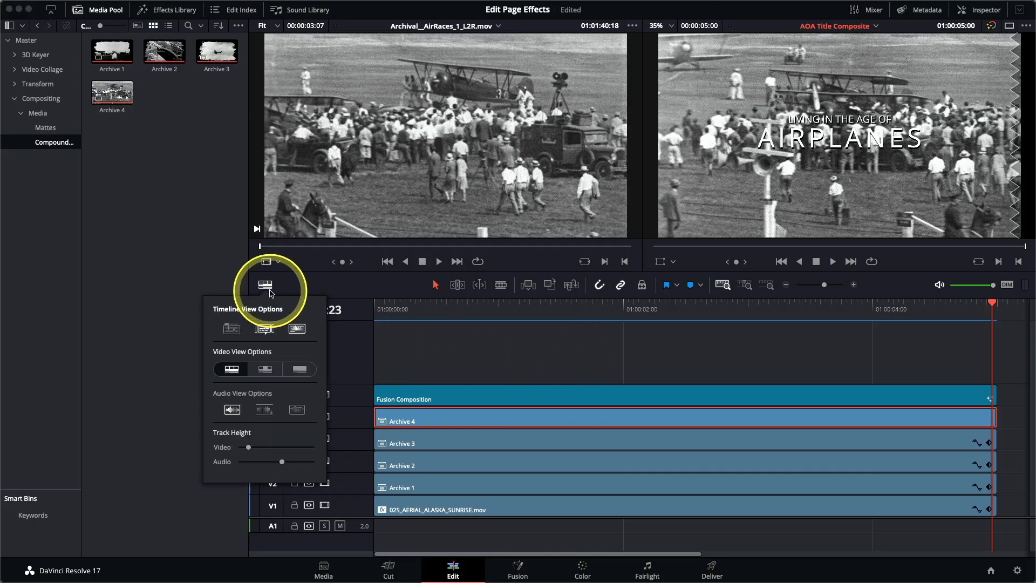
left_click(232, 329)
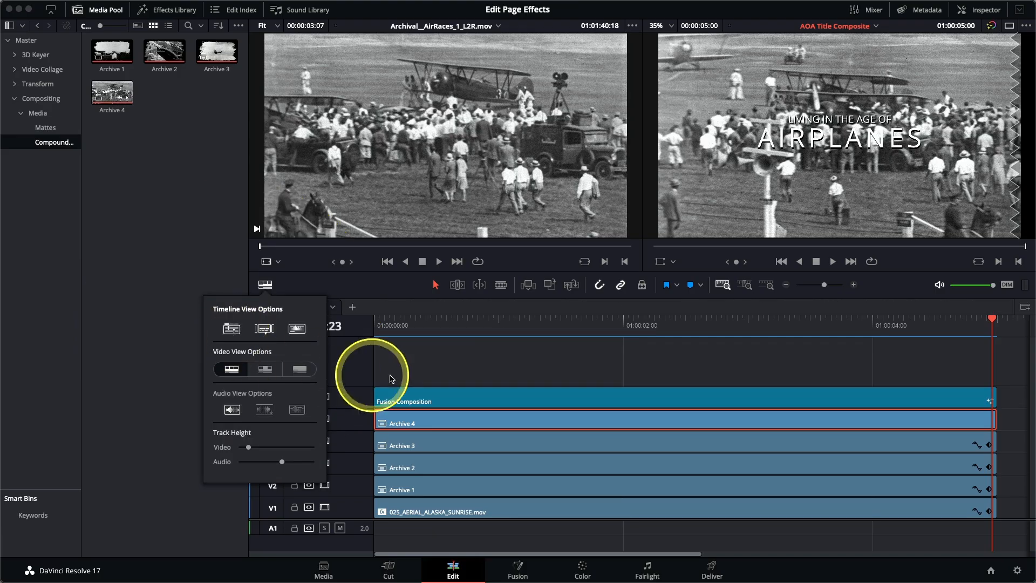
right_click(452, 421)
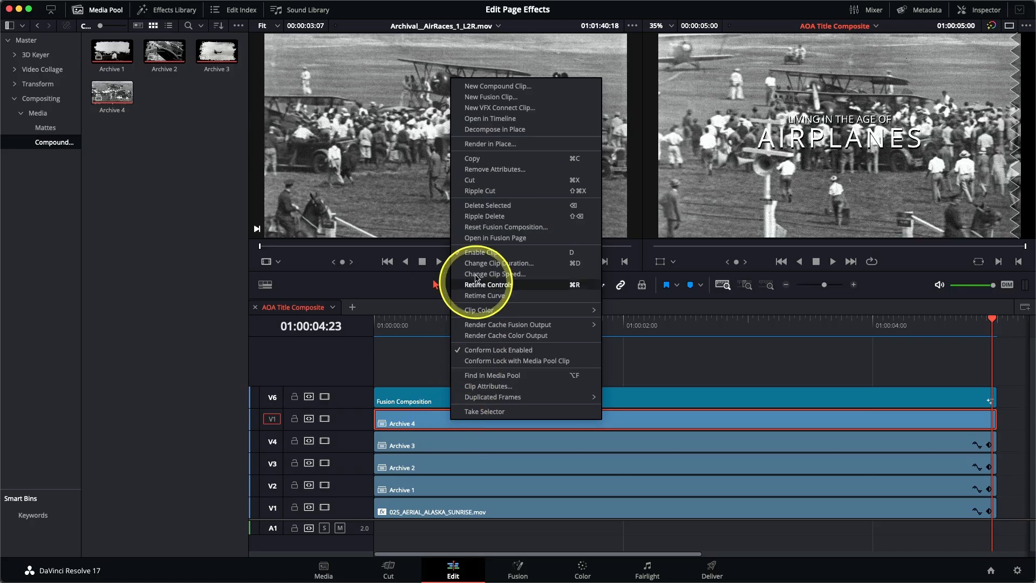
Open Archive 4 in its own timeline tab to show the AirRaces clip inside
left_click(492, 119)
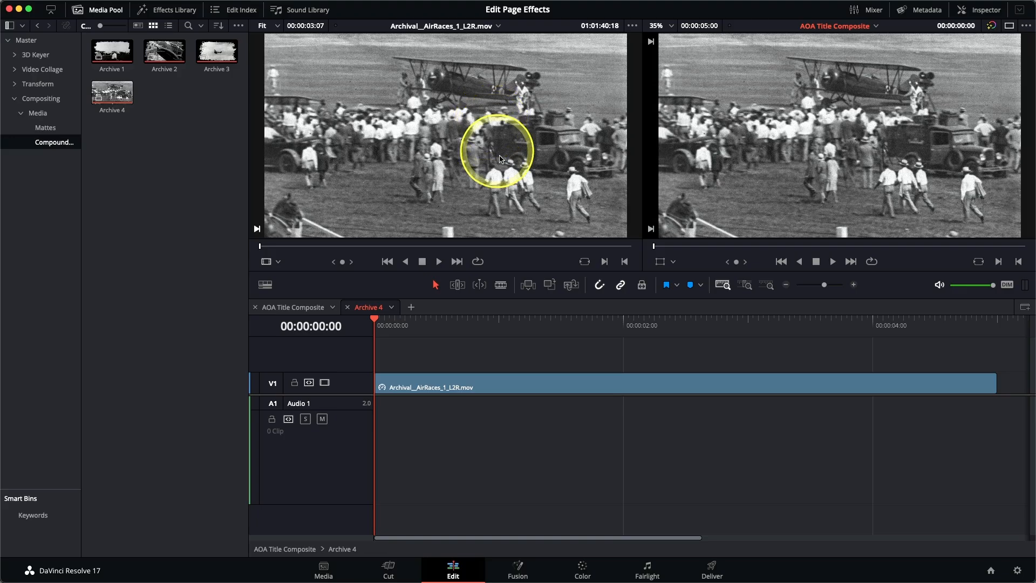
Add one video track below the first track with 0 audio tracks, then open the Mattes bin
right_click(359, 385)
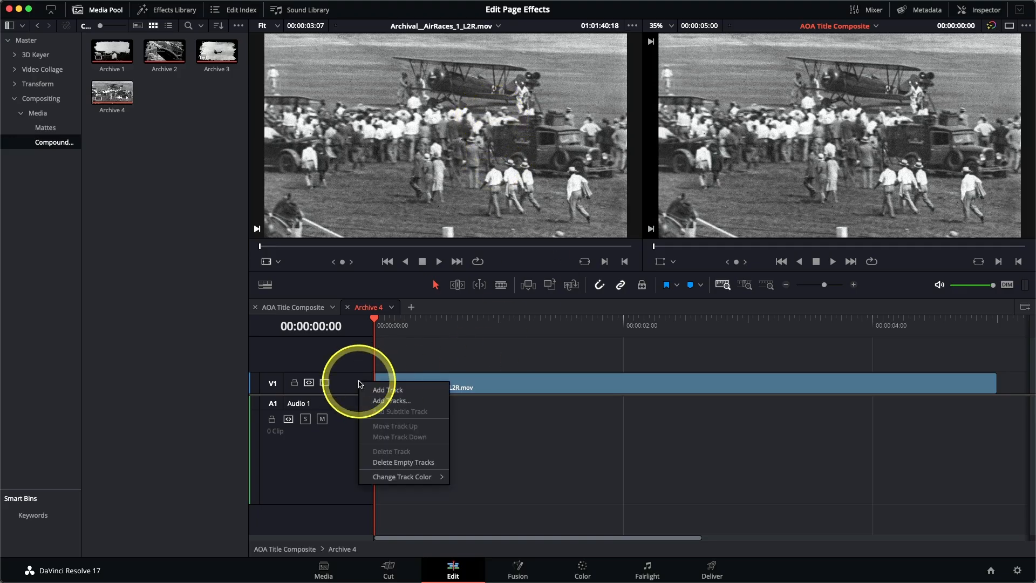
left_click(392, 399)
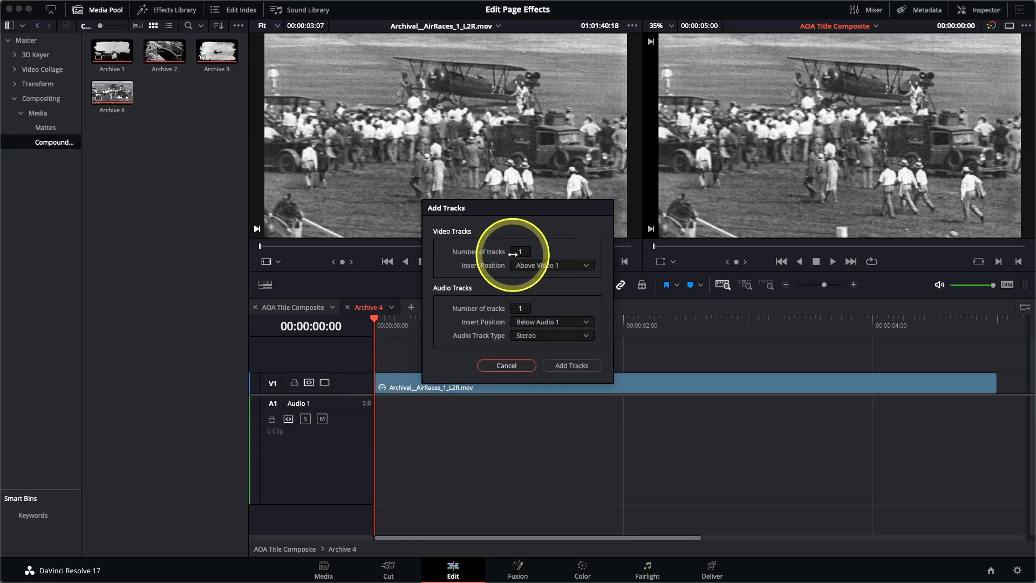
double_click(519, 307)
type("0")
left_click(551, 266)
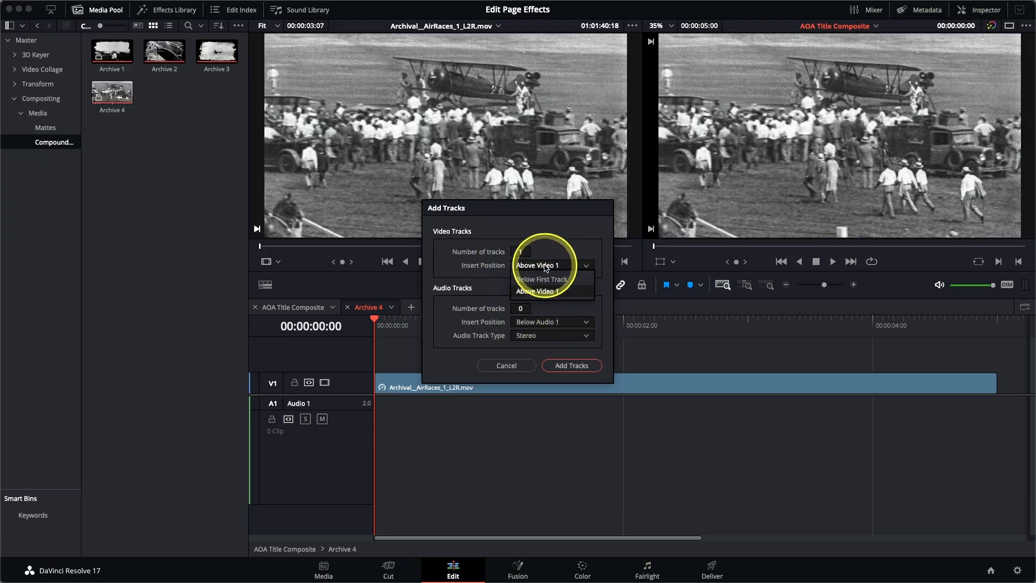
left_click(545, 279)
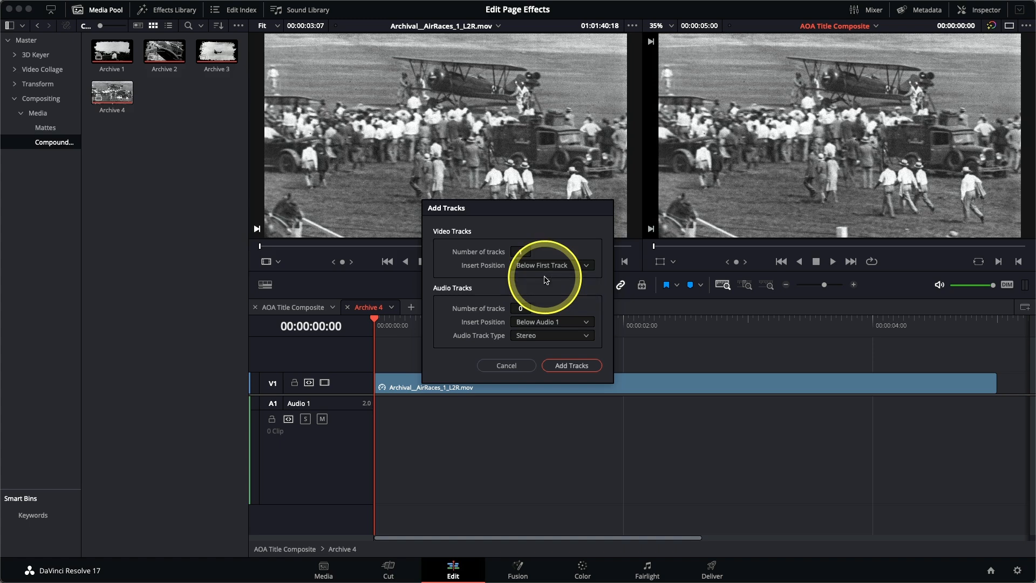
left_click(573, 366)
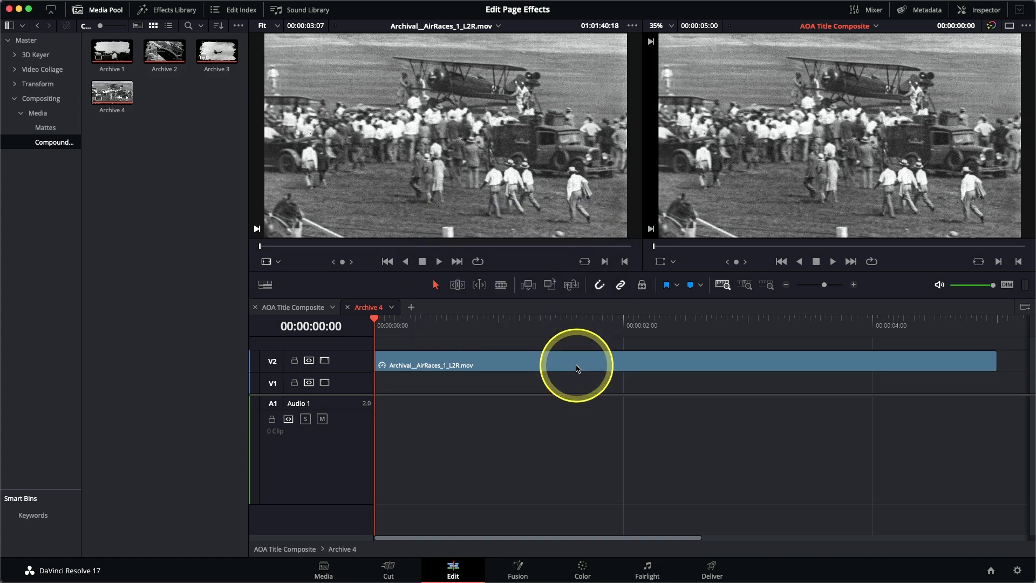
left_click(52, 130)
Place matte 4 alpha.png on V1 under the AirRaces clip, extended to its full length
left_click(117, 104)
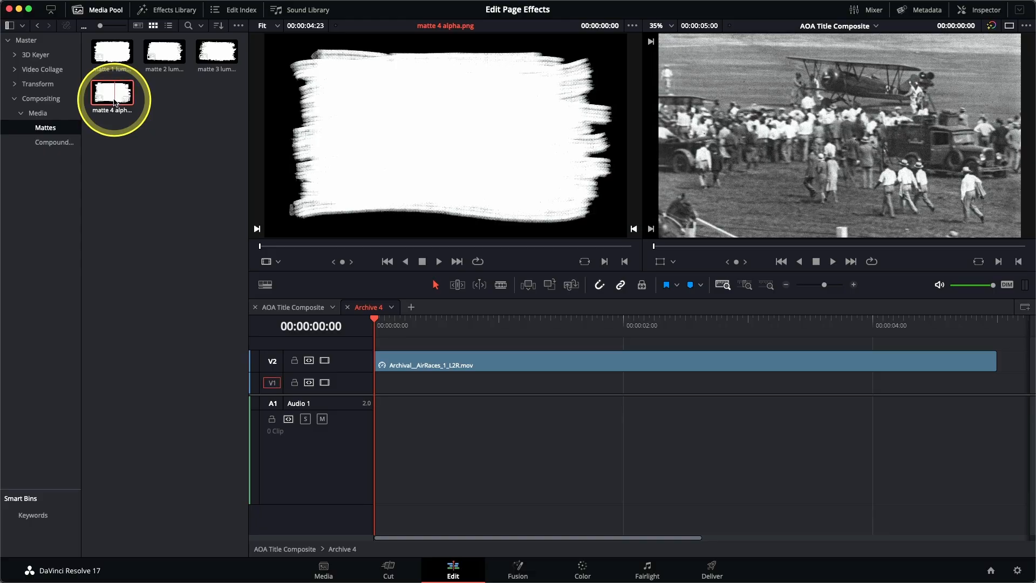
left_click_drag(115, 102, 763, 155)
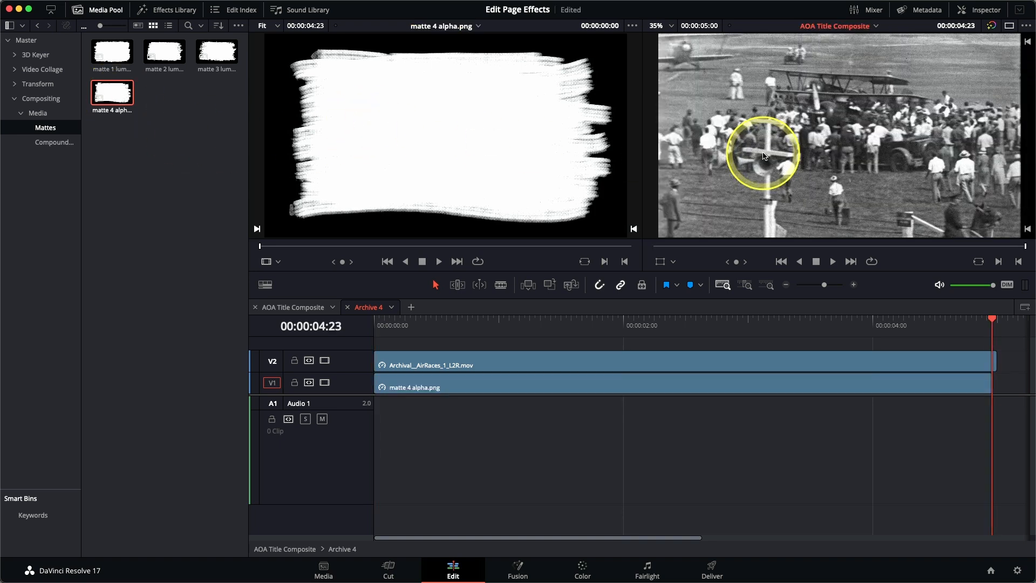
left_click_drag(997, 390, 998, 384)
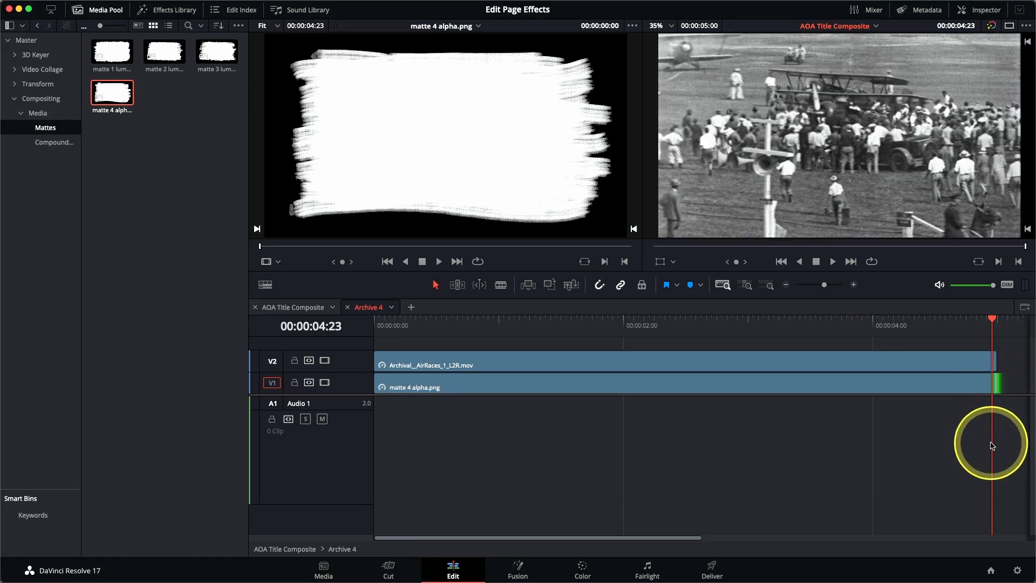
left_click(666, 324)
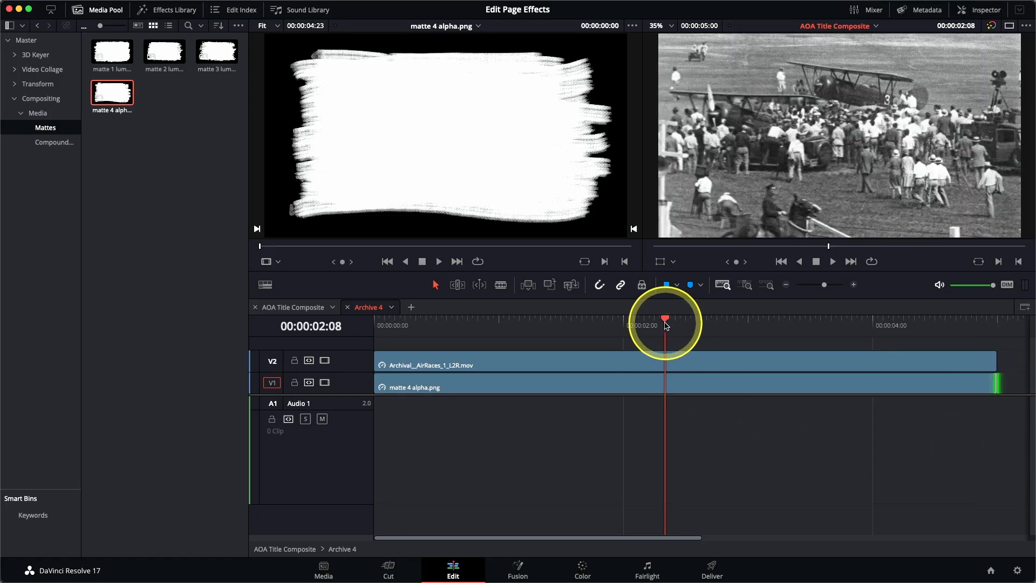
left_click(596, 393)
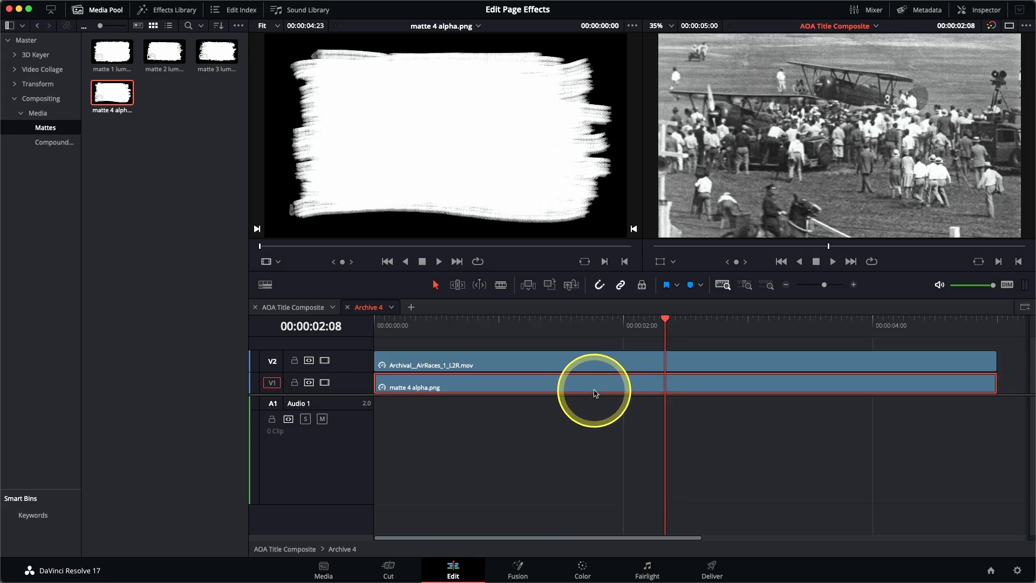
Set the matte 4 alpha clip's composite mode to Alpha in the Inspector
left_click(992, 11)
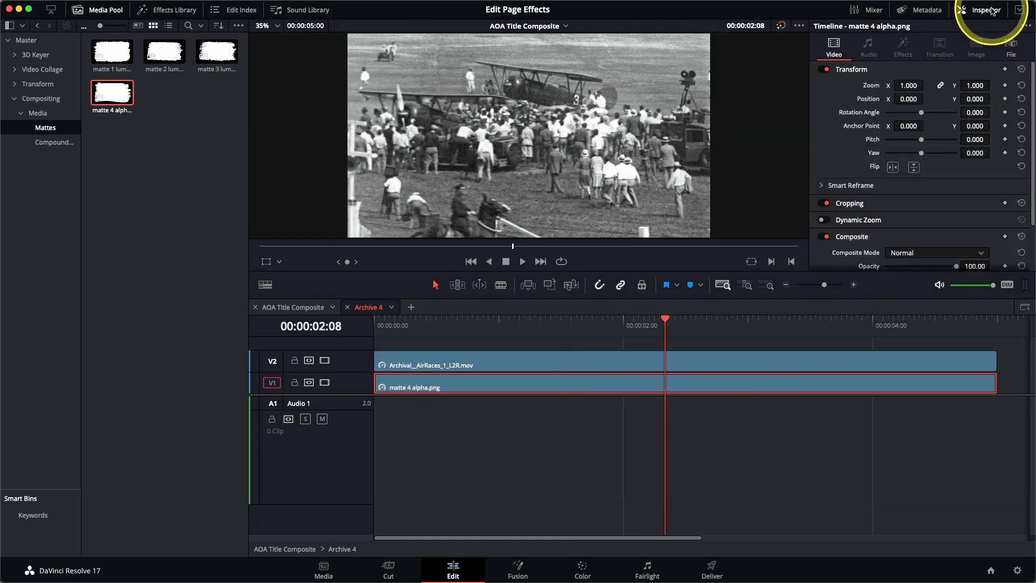
scroll(964, 121, "down", 3)
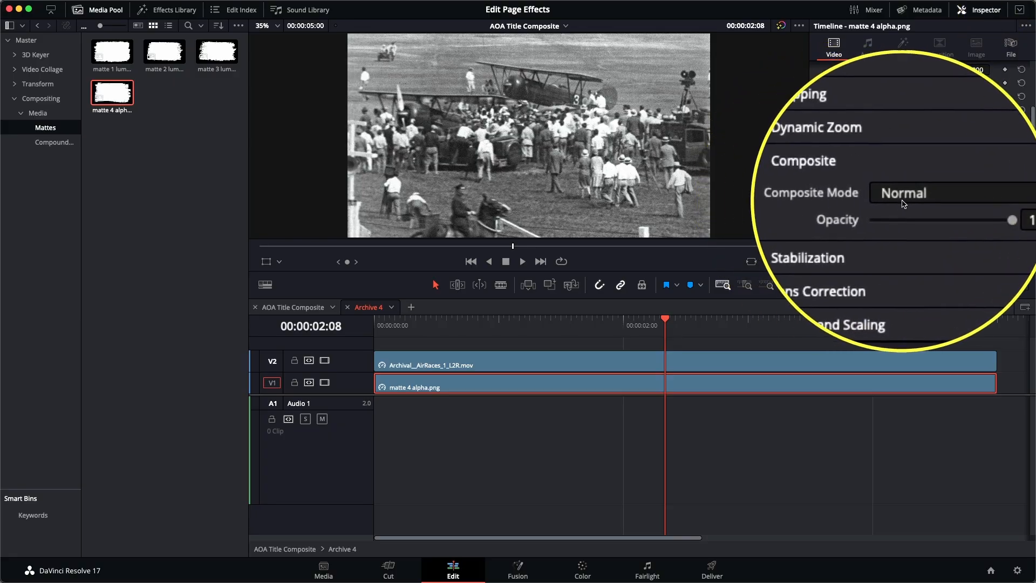
left_click(906, 203)
scroll(906, 227, "down", 8)
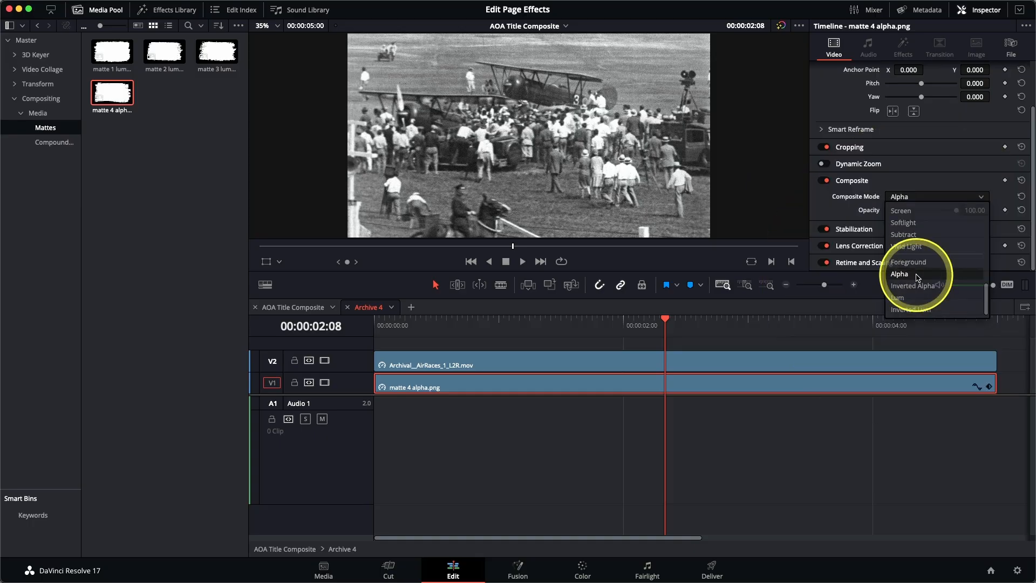
left_click(916, 275)
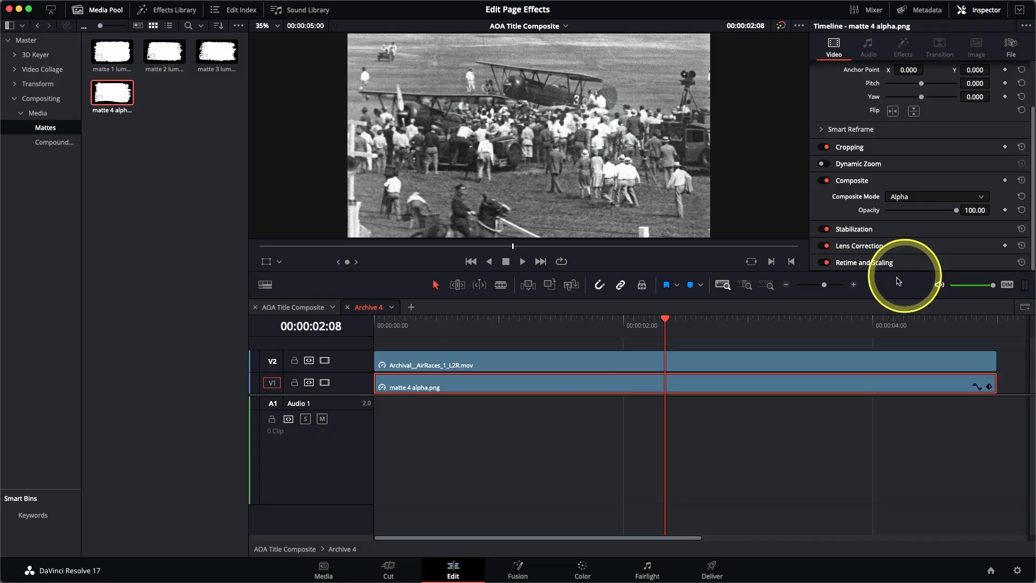
Set the AirRaces clip on V2 to Foreground composite mode so the matte cuts it out
left_click(646, 361)
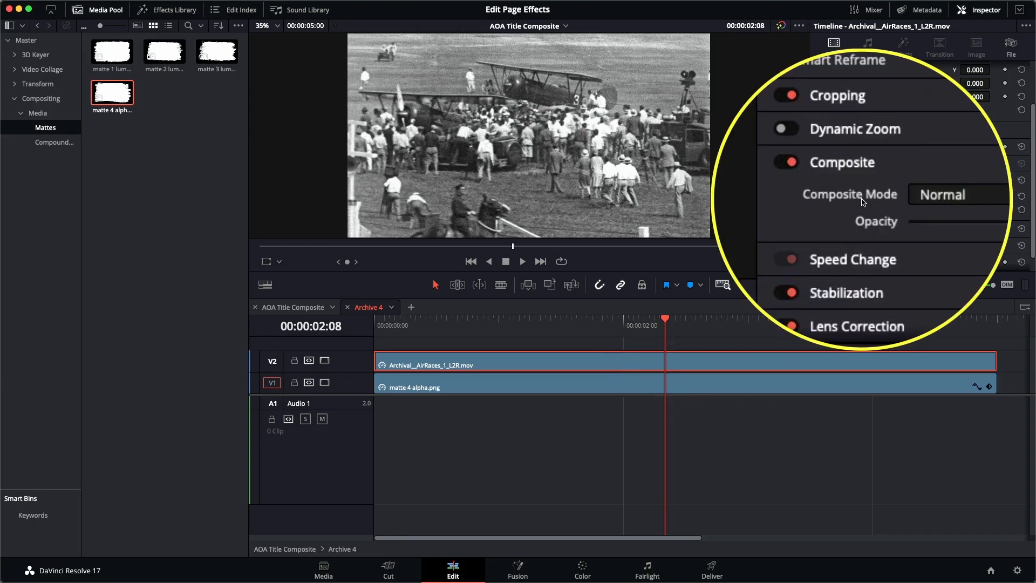
left_click(917, 196)
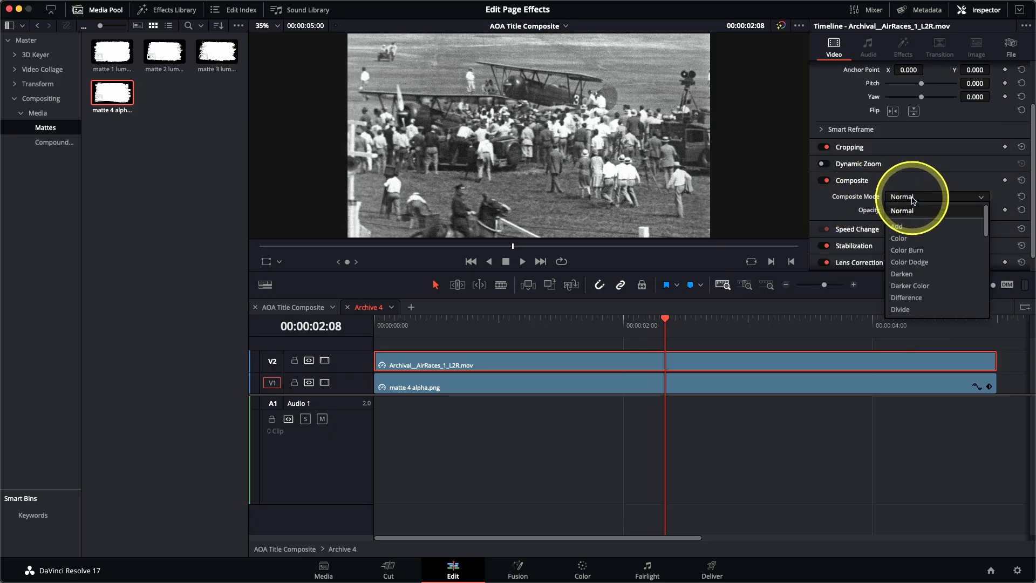
scroll(920, 272, "down", 3)
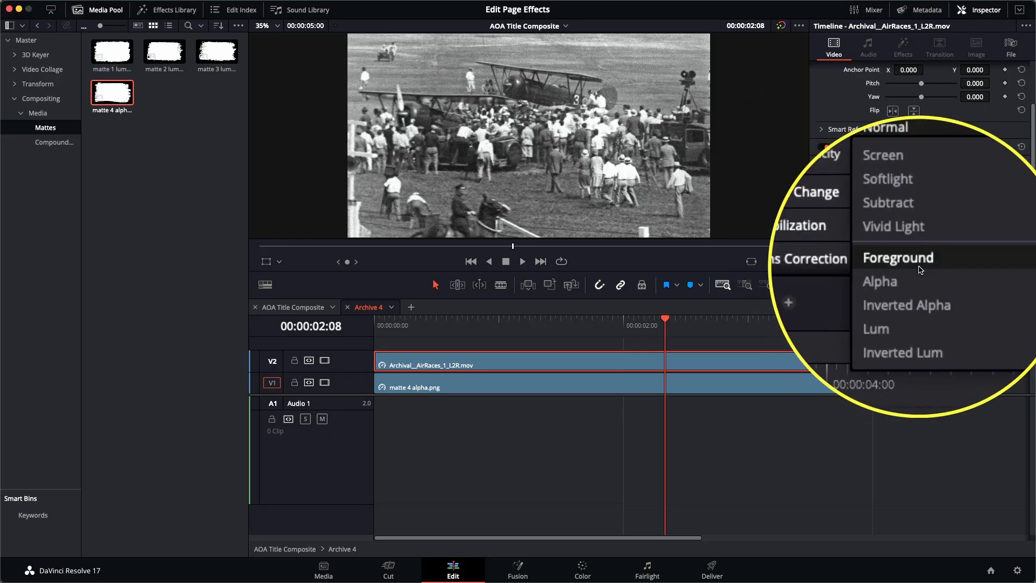
left_click(920, 270)
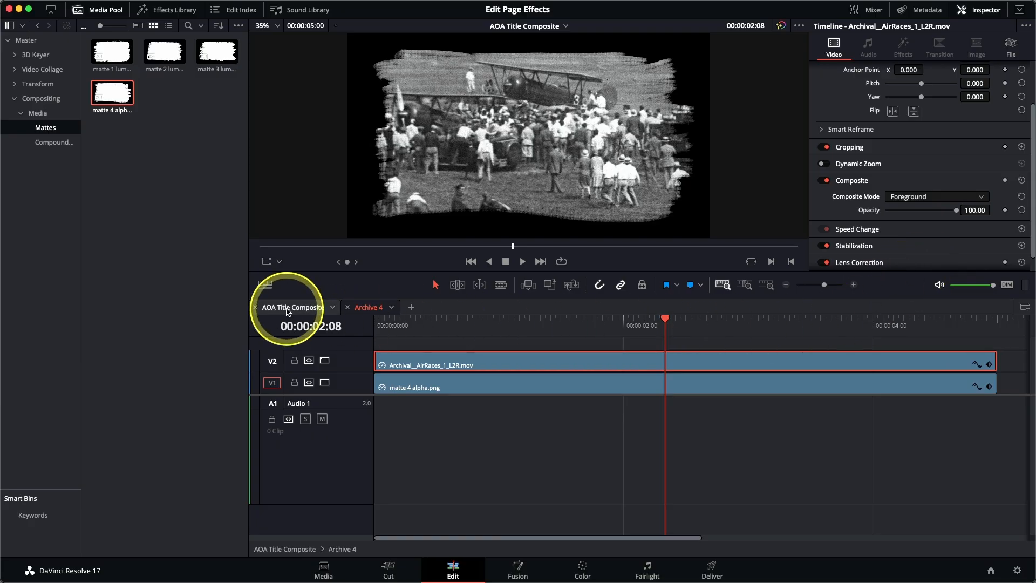
Switch back to the AOA Title Composite timeline and select the Archive 4 clip on V5
left_click(287, 312)
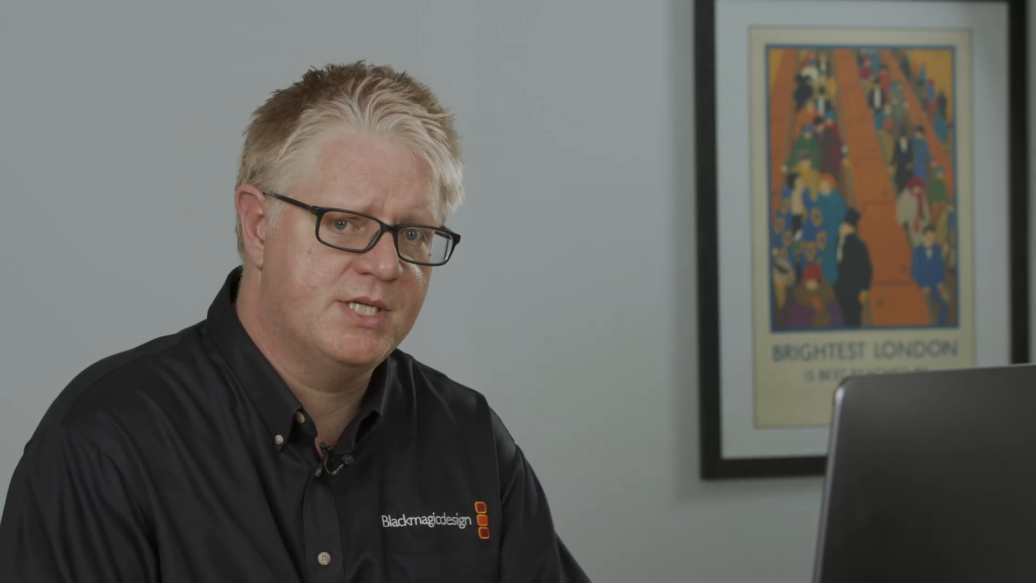
left_click(290, 313)
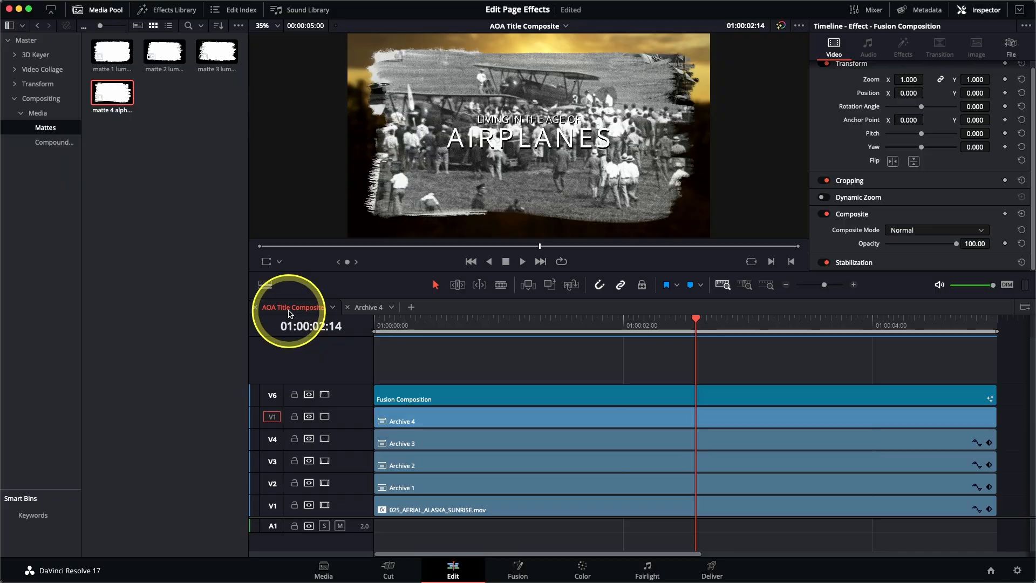
left_click(487, 426)
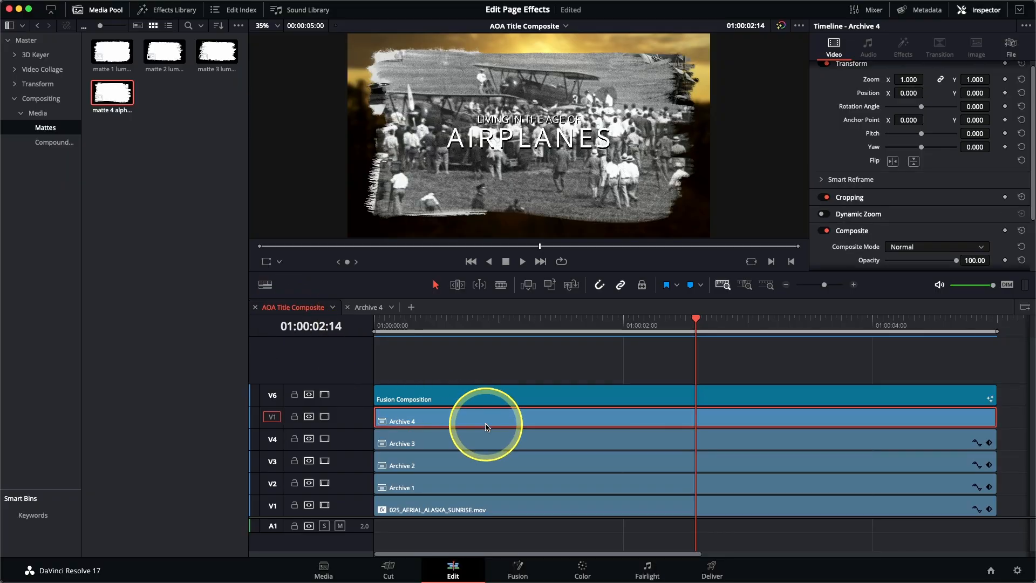
Scale Archive 4 to about 0.396 zoom and position it in the lower-right corner
left_click(271, 268)
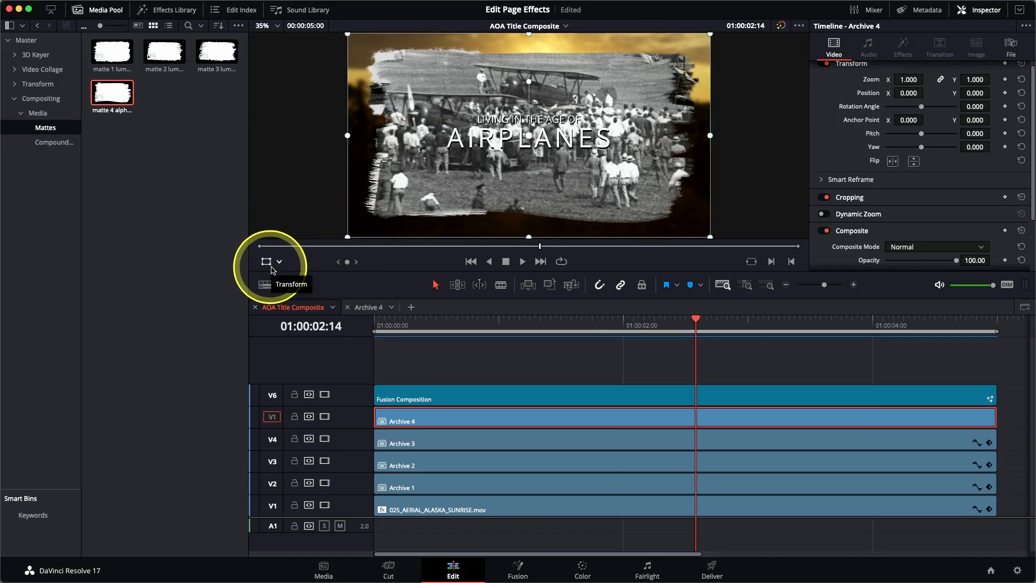
left_click_drag(348, 33, 414, 91)
left_click_drag(504, 167, 598, 210)
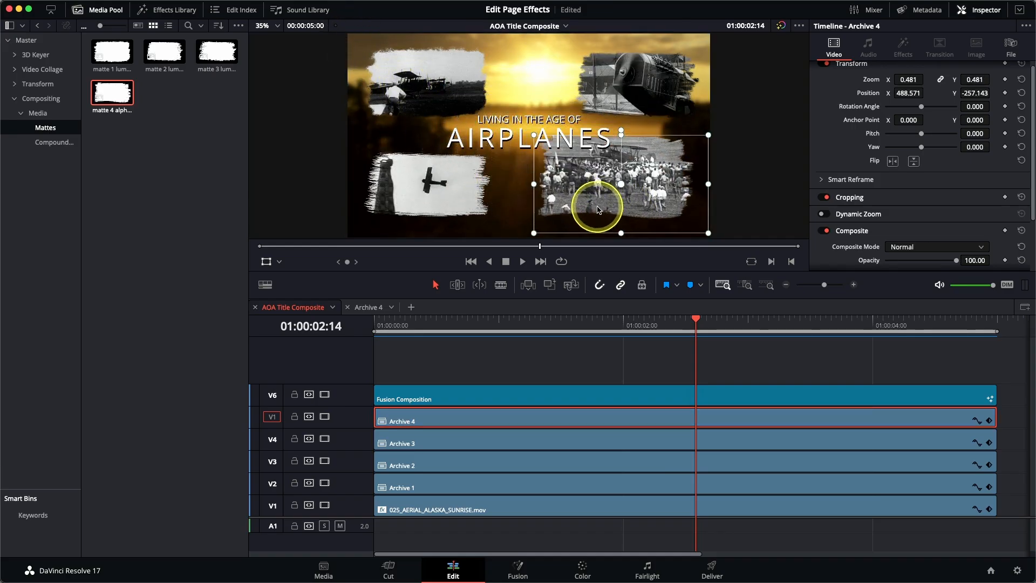
left_click_drag(533, 135, 546, 148)
left_click_drag(591, 190, 598, 191)
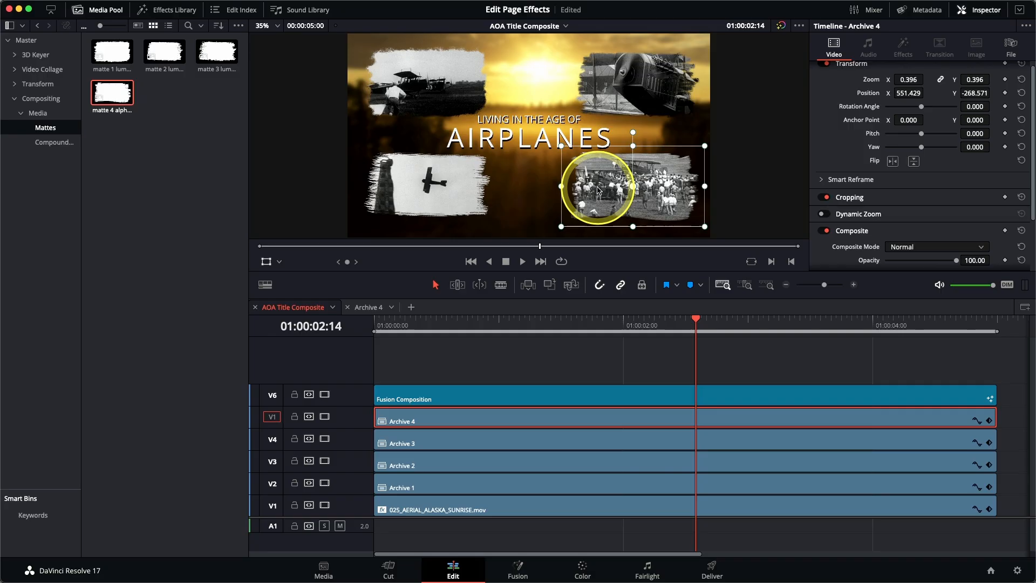
left_click(266, 264)
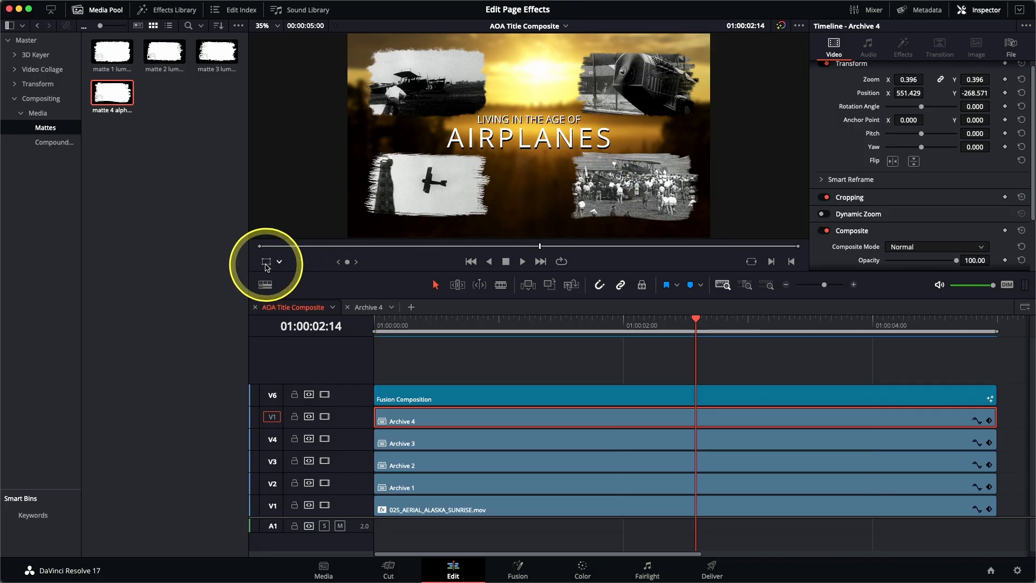
left_click(374, 324)
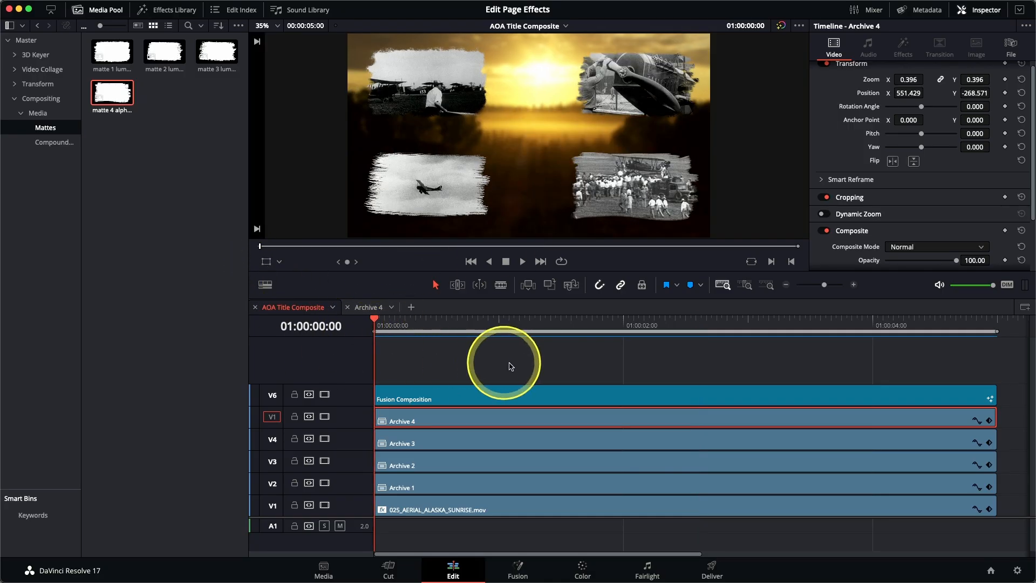
Play the title composite to the end, then show matte 4 alpha.png in the viewer
key("space")
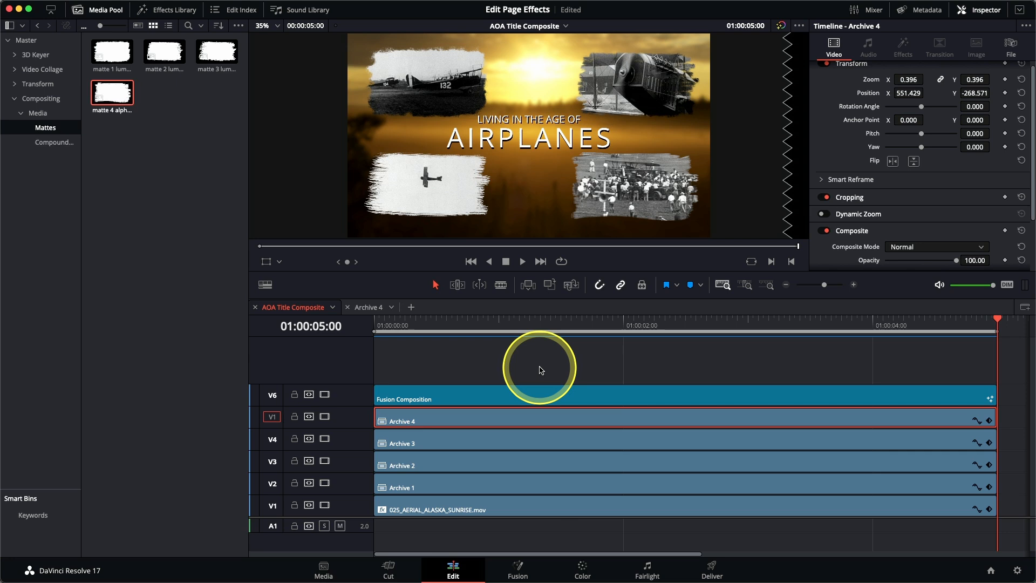
left_click(102, 10)
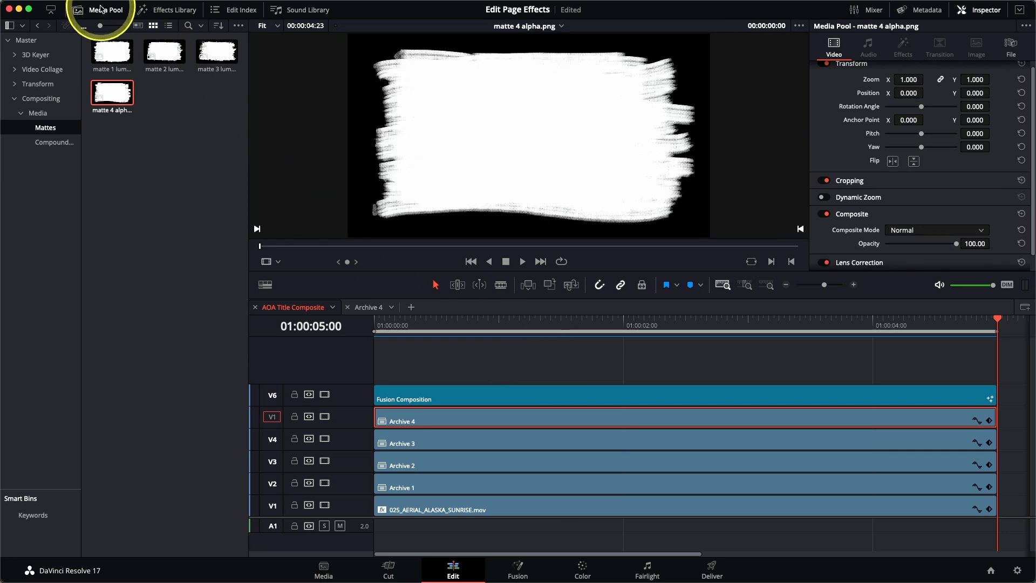
Replace the Media Pool with the Effects Library and expand the Inspector to full height
left_click(102, 9)
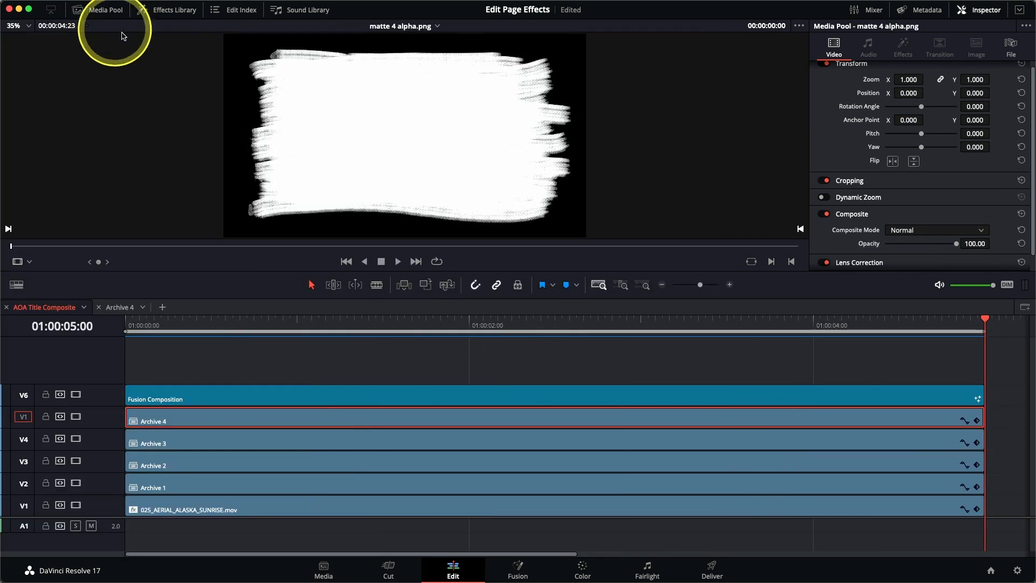
left_click(173, 10)
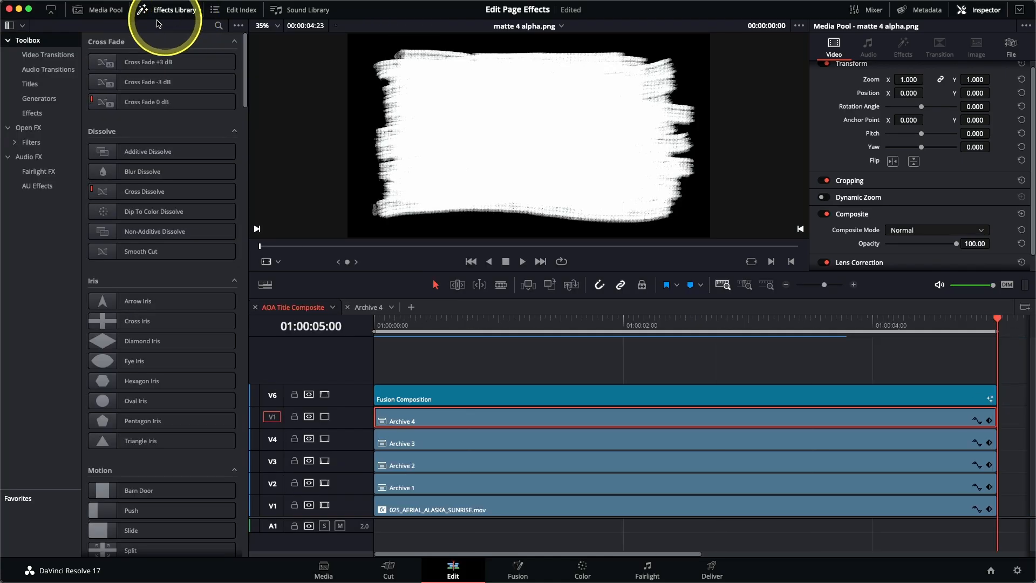
left_click(53, 13)
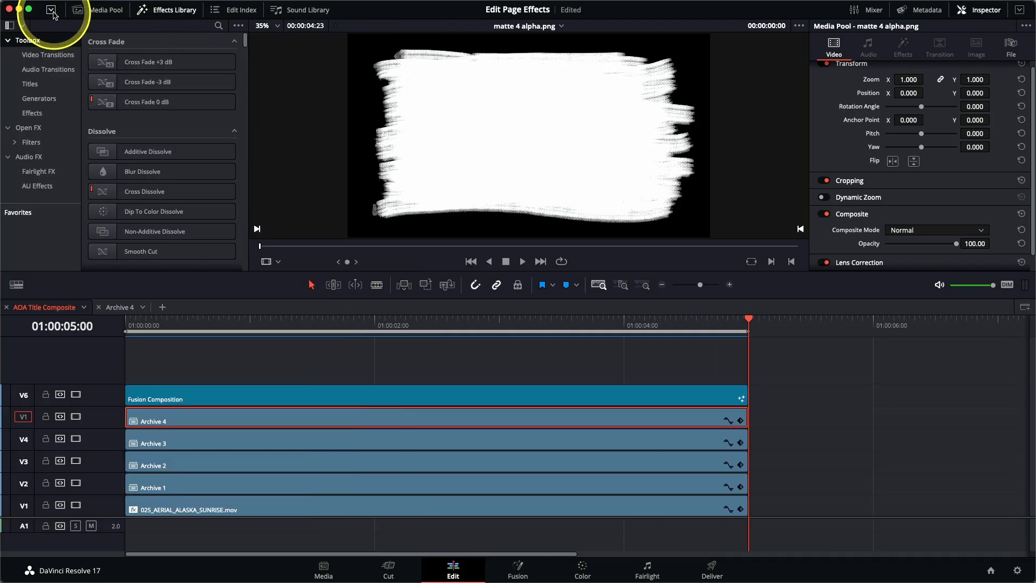
left_click(53, 12)
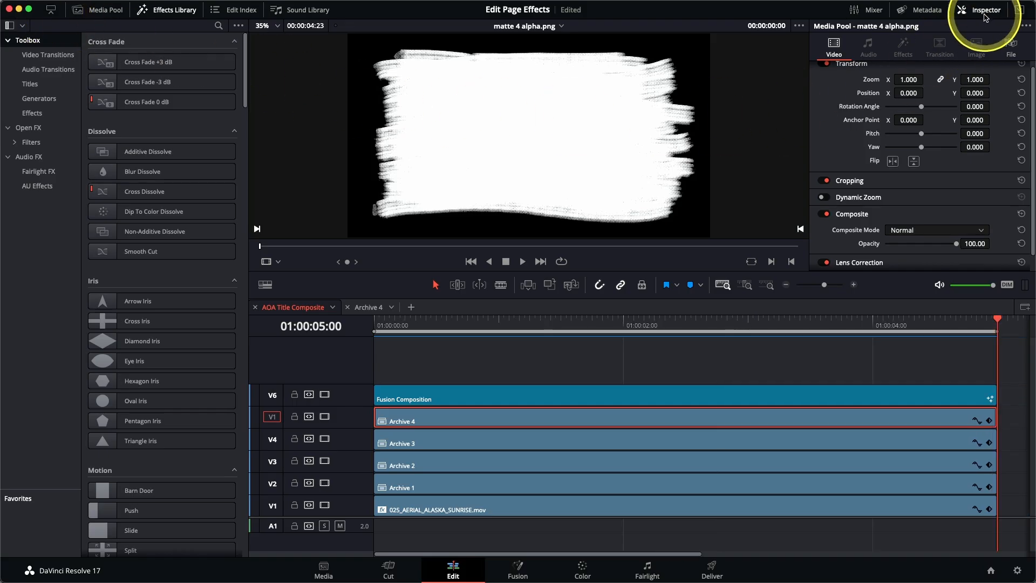
left_click(1019, 11)
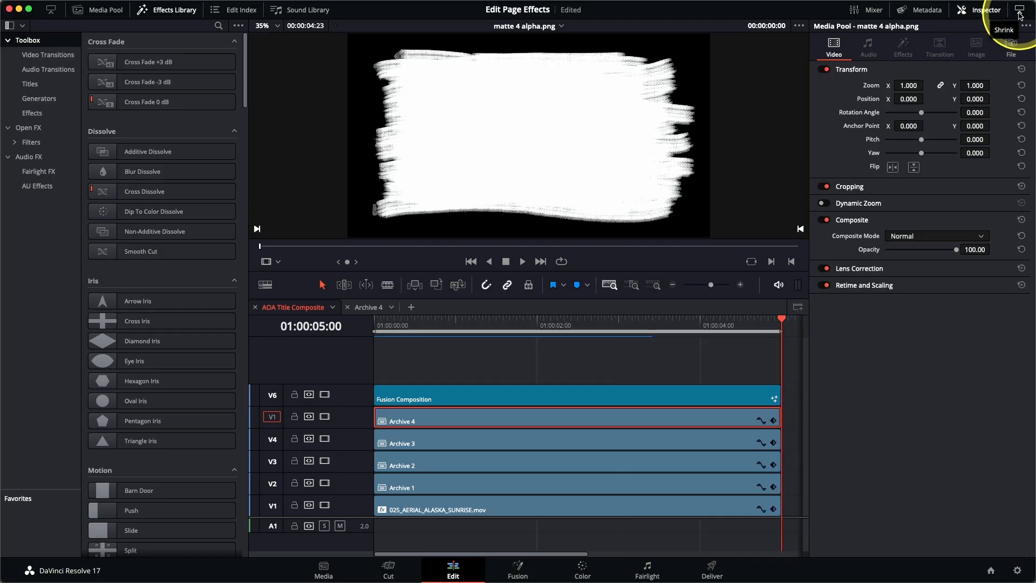
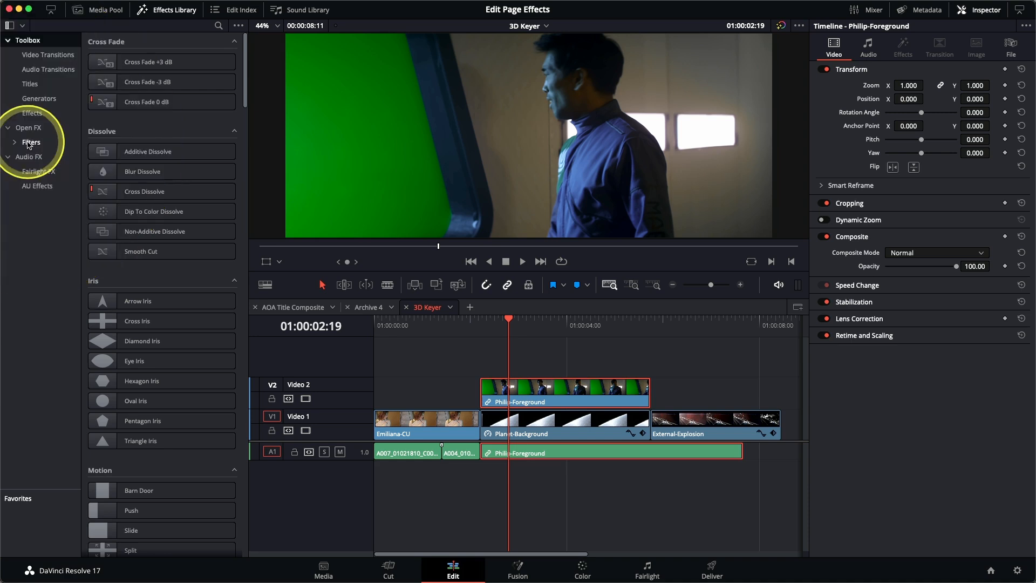
Apply the 3D Keyer from Open FX Filters to the Philip-Foreground clip and show its settings
left_click(28, 142)
left_click_drag(243, 76, 247, 202)
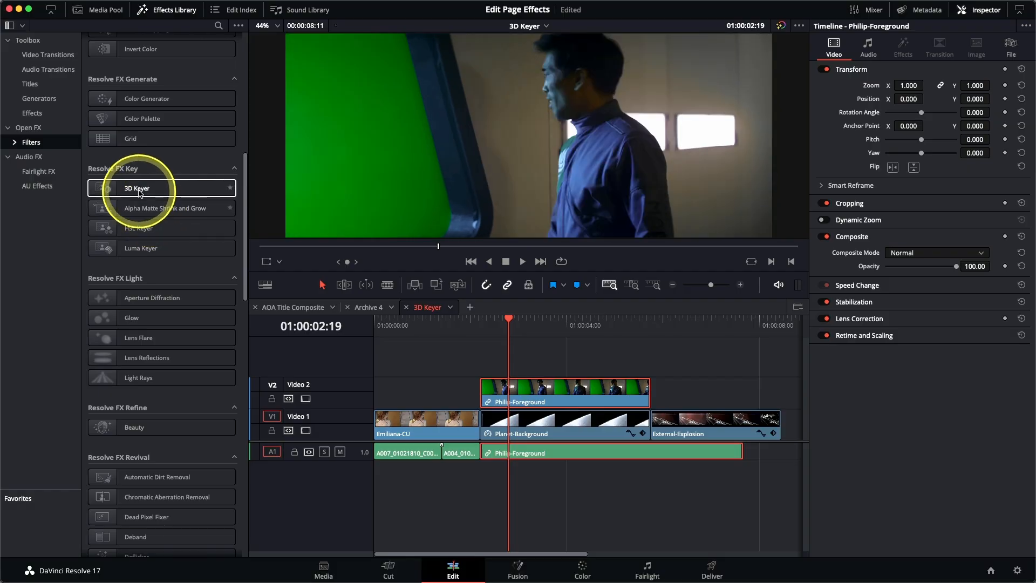
double_click(139, 188)
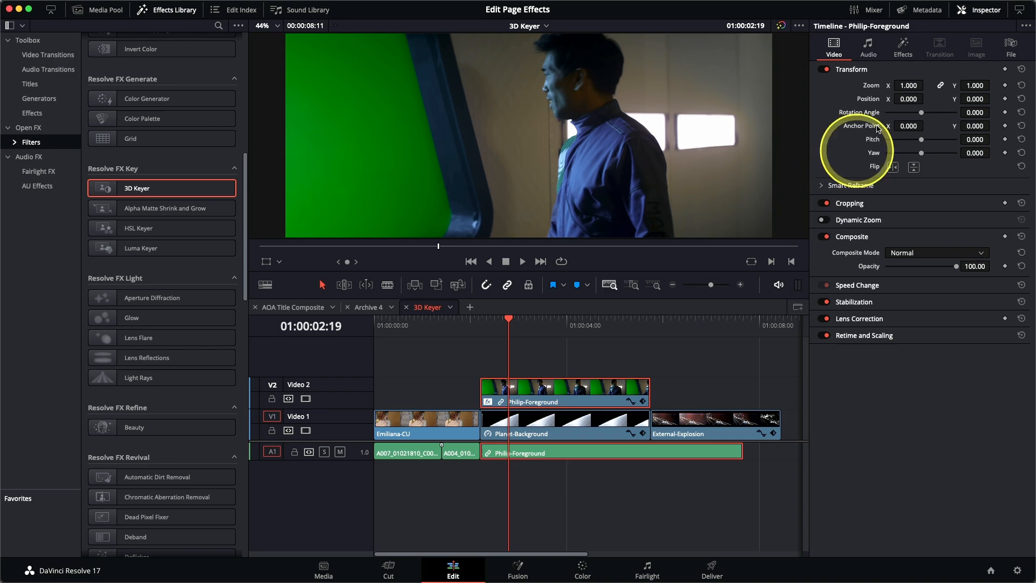
left_click(909, 56)
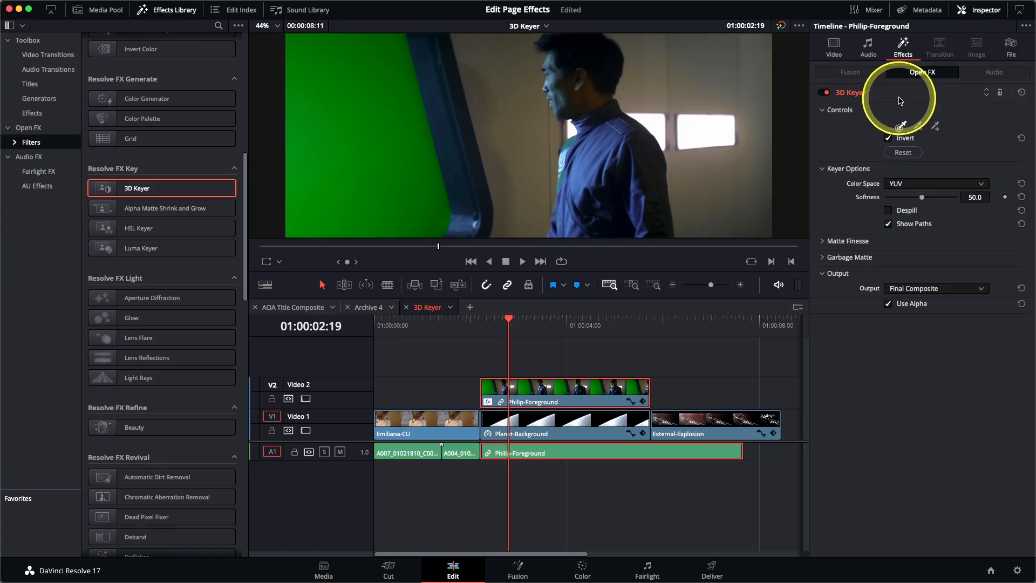
left_click(279, 262)
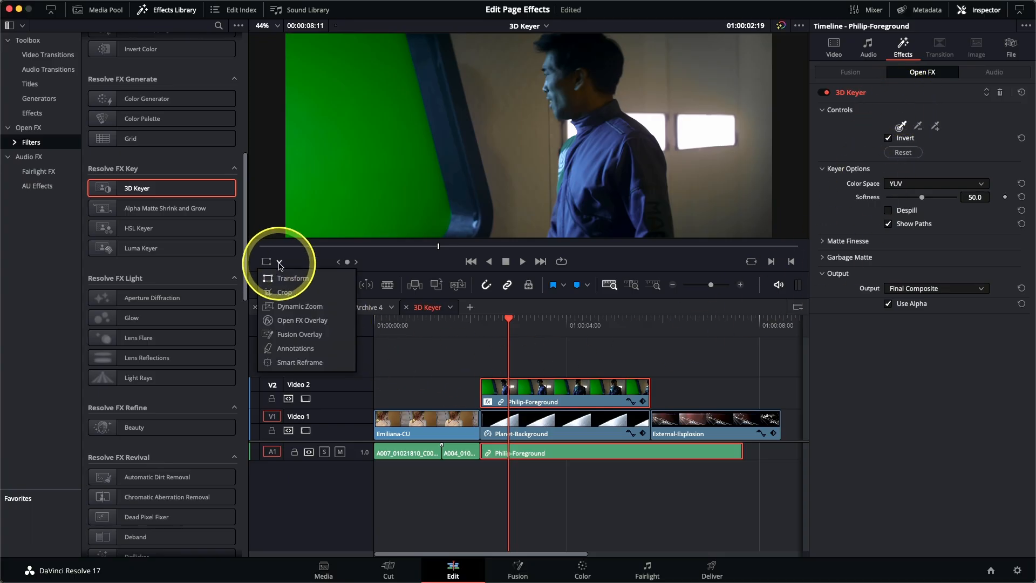
Turn on the Open FX Overlay and draw four sample strokes across the green screen behind Philip
left_click(291, 323)
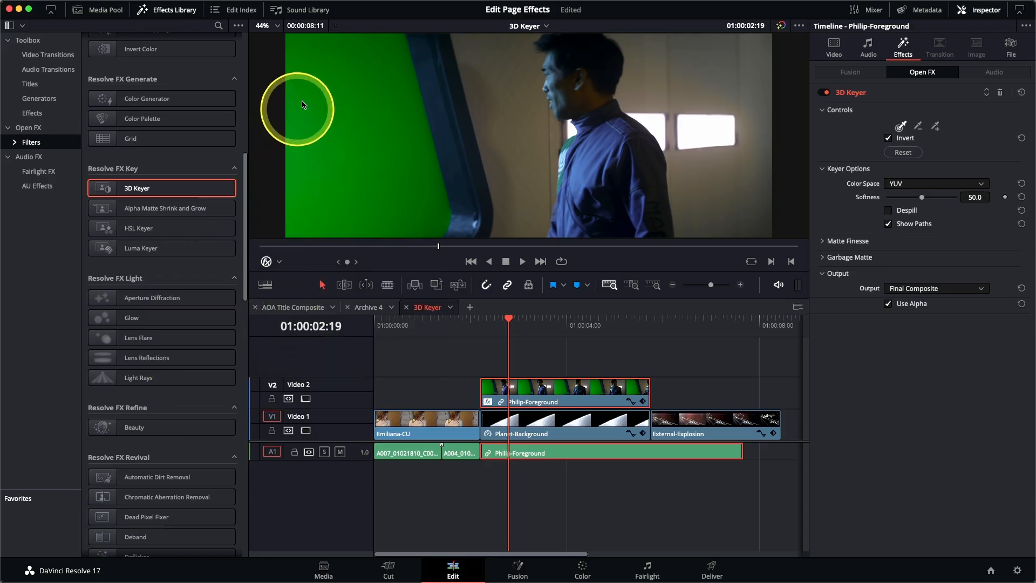
mouse_move(323, 69)
left_mouse_down()
mouse_move(364, 65)
mouse_move(345, 96)
left_mouse_up()
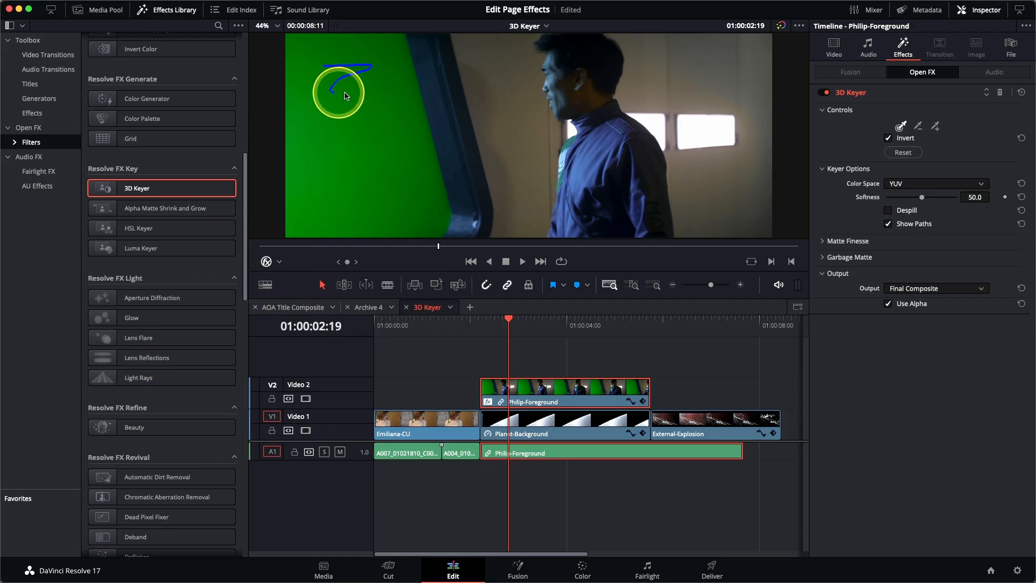
left_click_drag(423, 209, 348, 221)
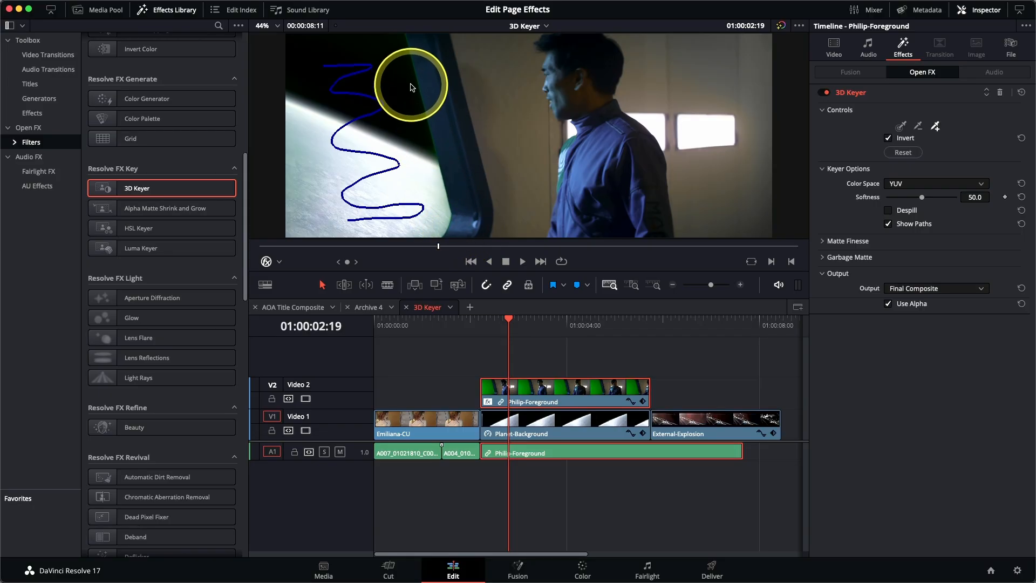
left_click_drag(409, 80, 426, 141)
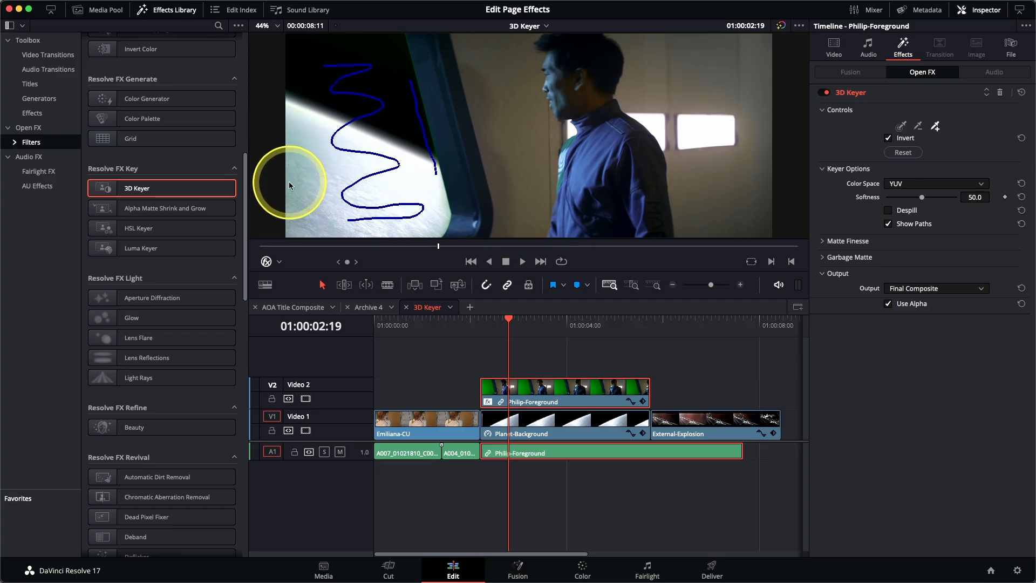
left_click_drag(290, 112, 287, 202)
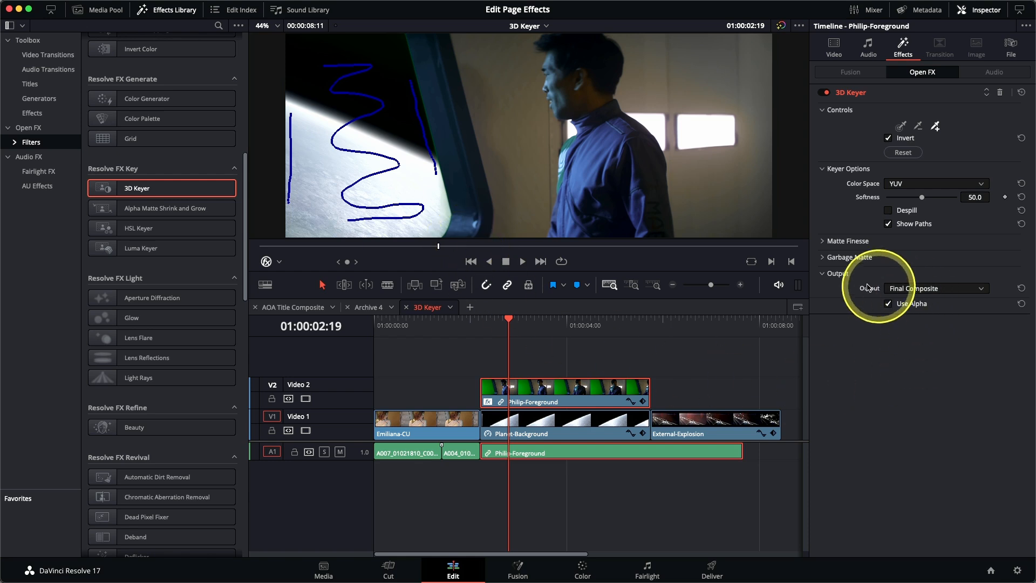
In Alpha Highlight B/W, set Matte Finesse Clean Black 10.1 and Clean White 3.9, then return to Final Composite
left_click(911, 289)
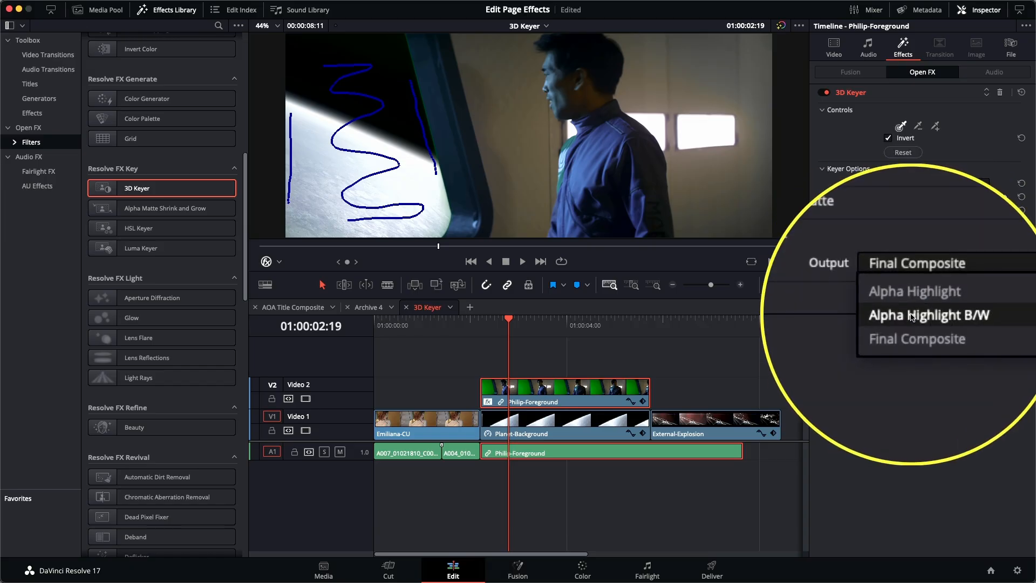
left_click(912, 316)
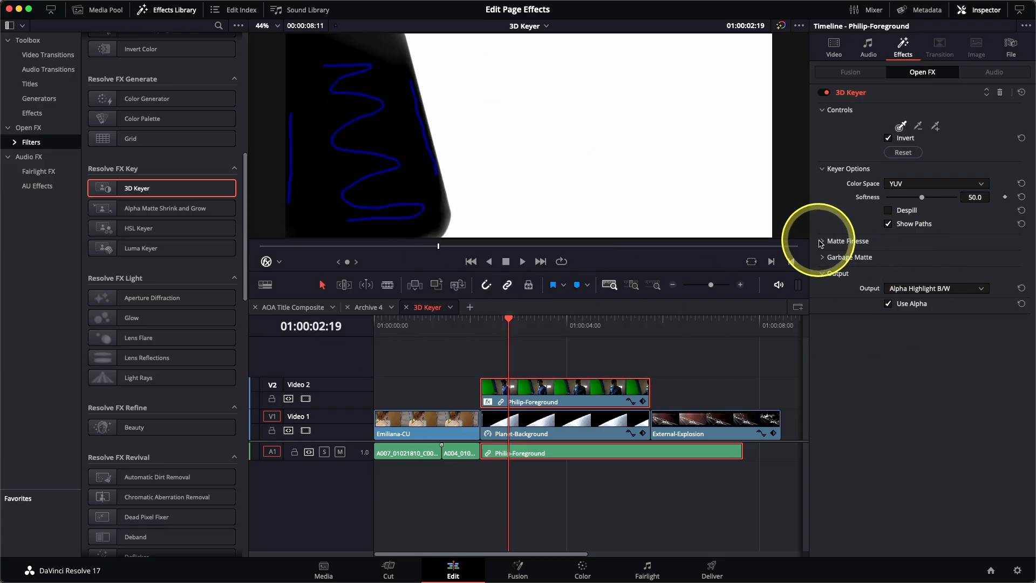
left_click(822, 241)
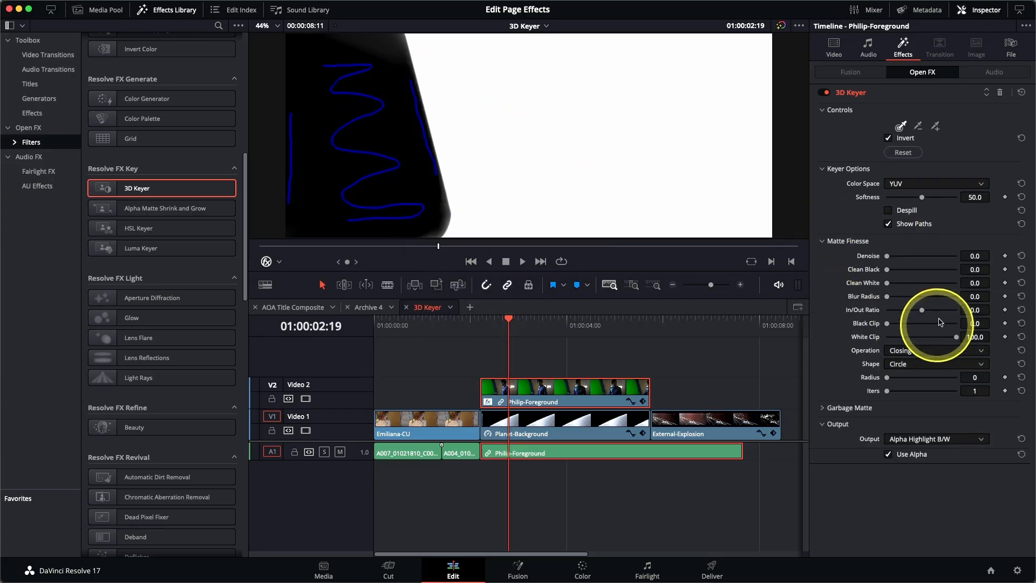
left_click_drag(888, 273, 891, 274)
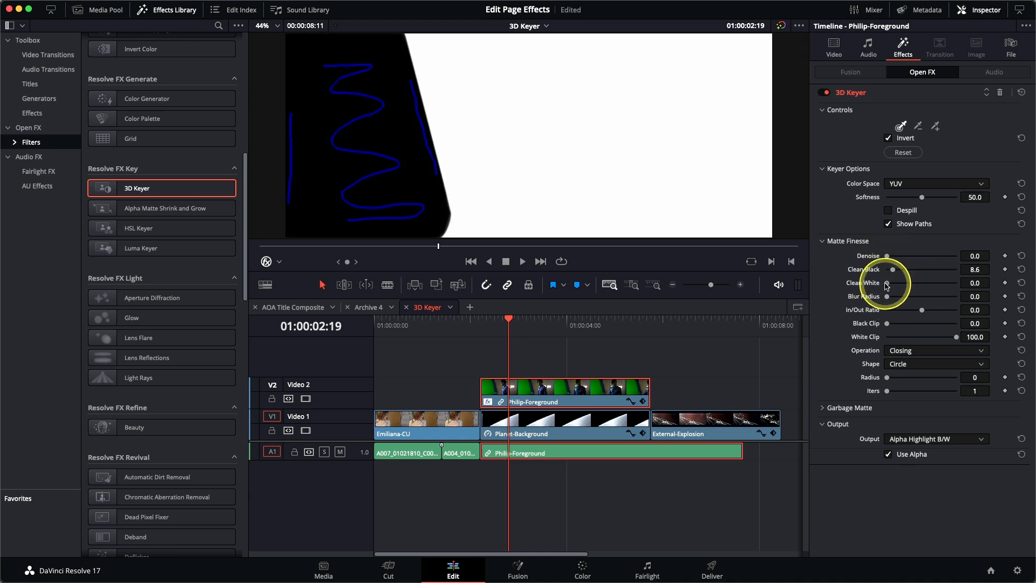
left_click_drag(892, 269, 895, 274)
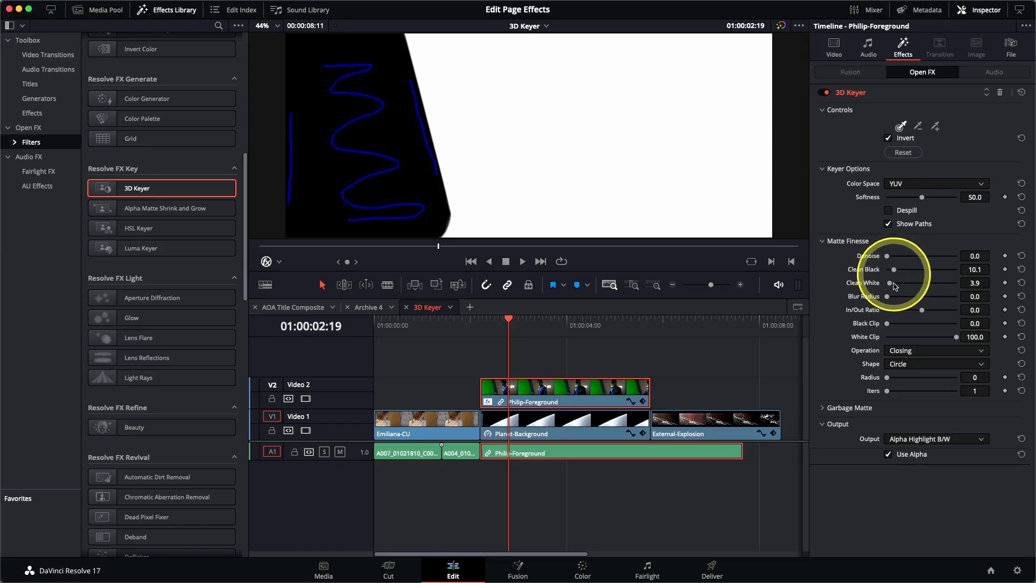
left_click(913, 440)
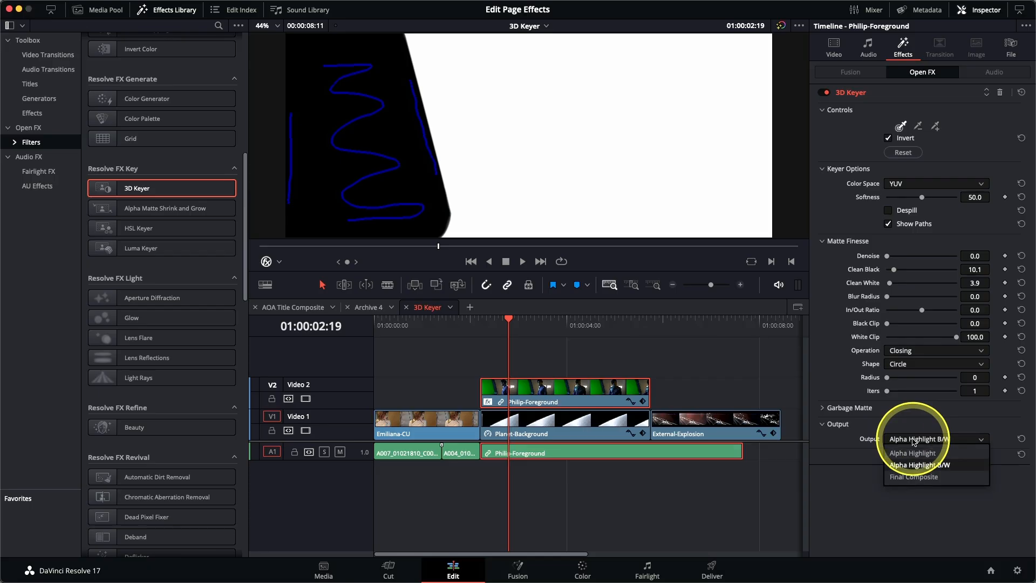
left_click(914, 477)
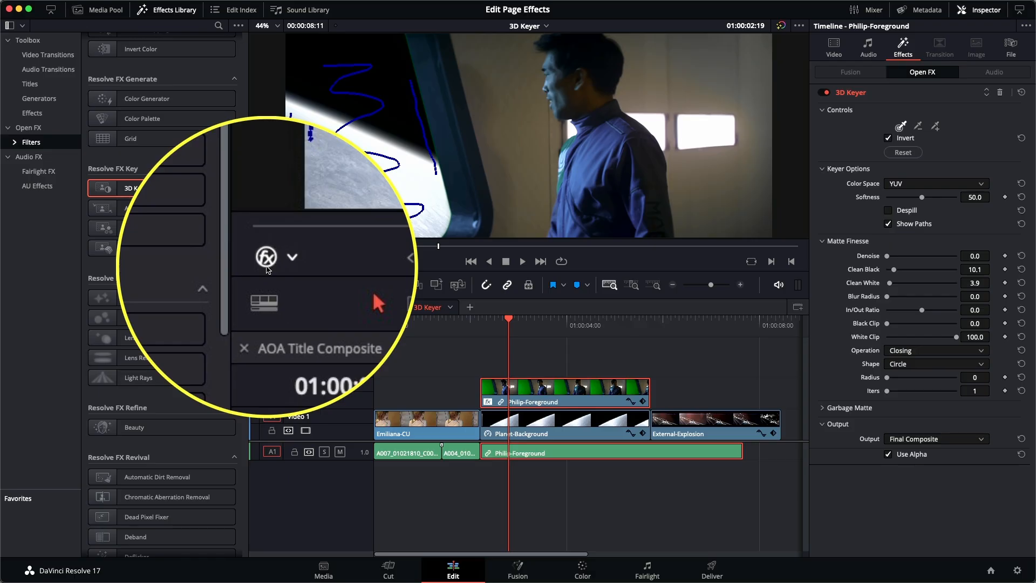
Hide the keyer strokes, enable Despill, and scrub through the shot to check Philip's key
left_click(267, 266)
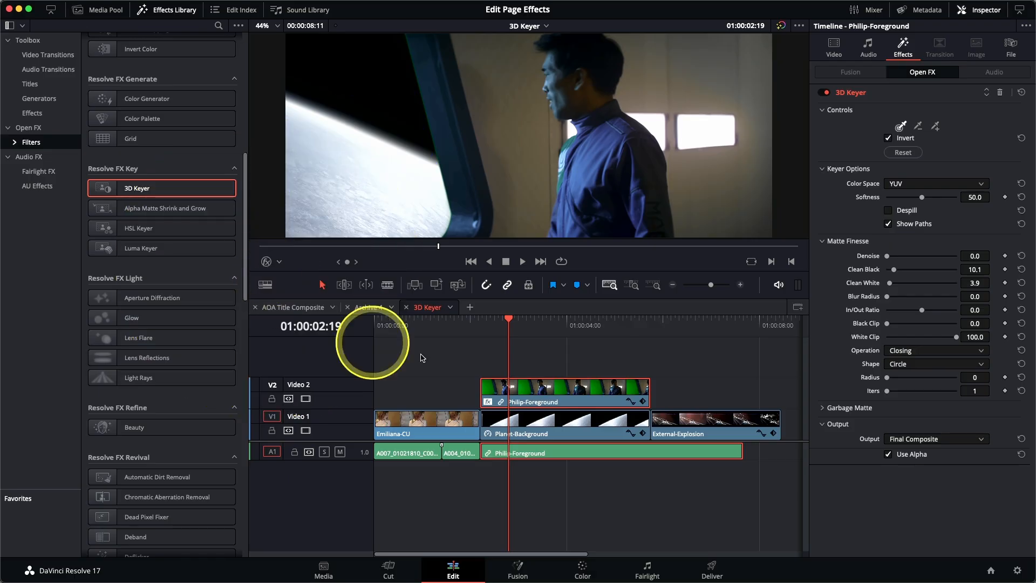
left_click_drag(508, 326, 564, 342)
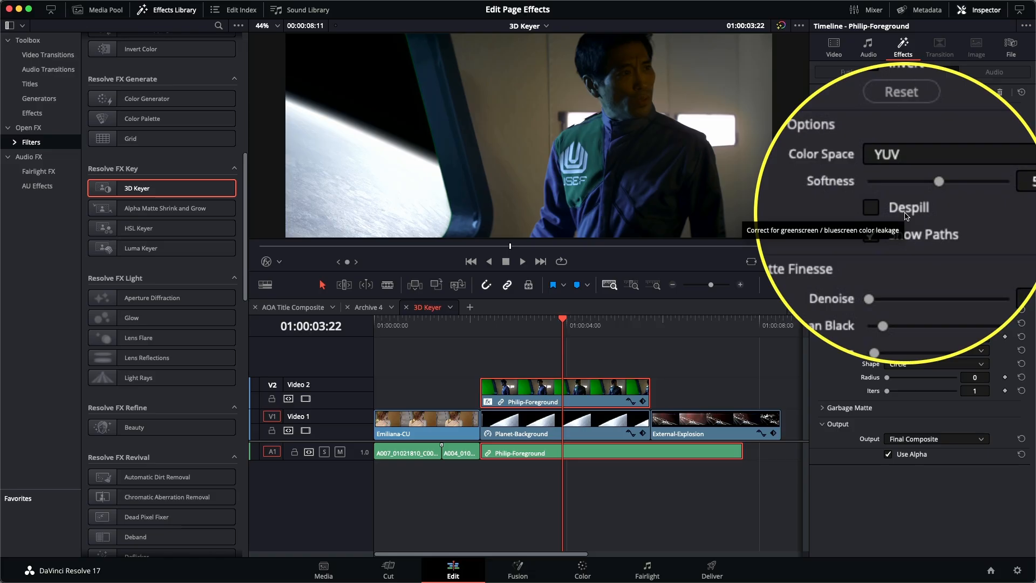
left_click(906, 211)
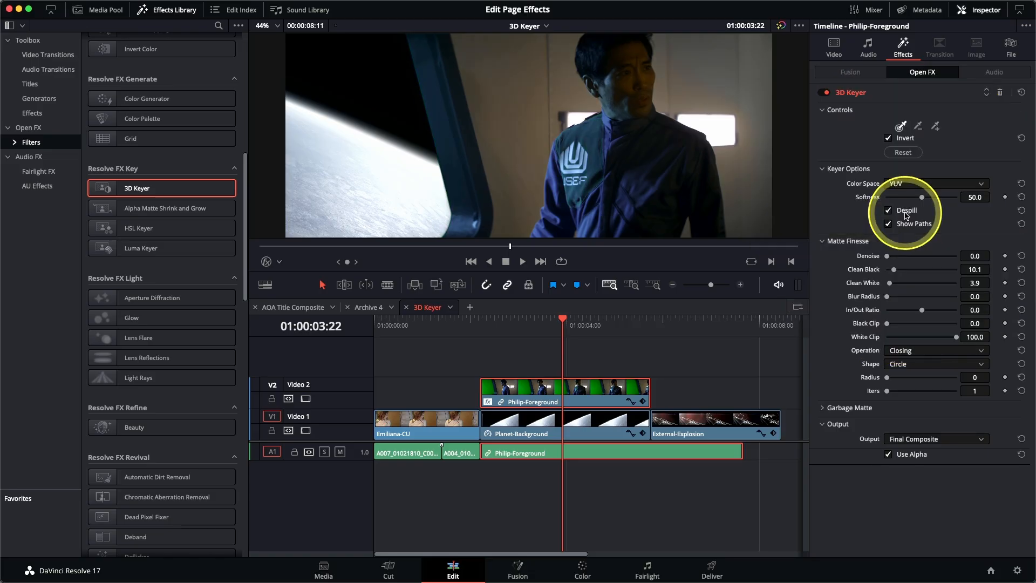
left_click_drag(555, 327, 632, 339)
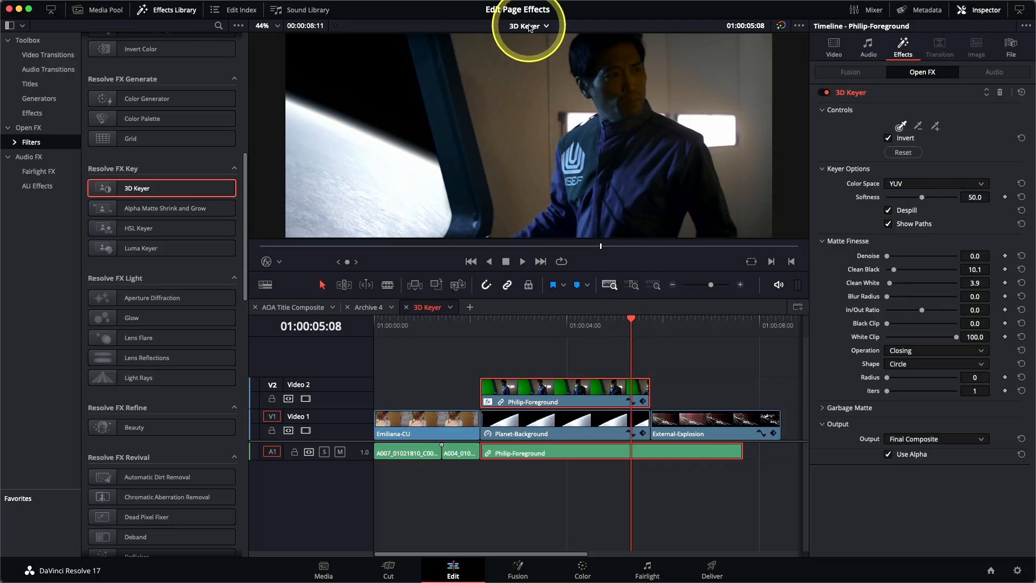
left_click(529, 27)
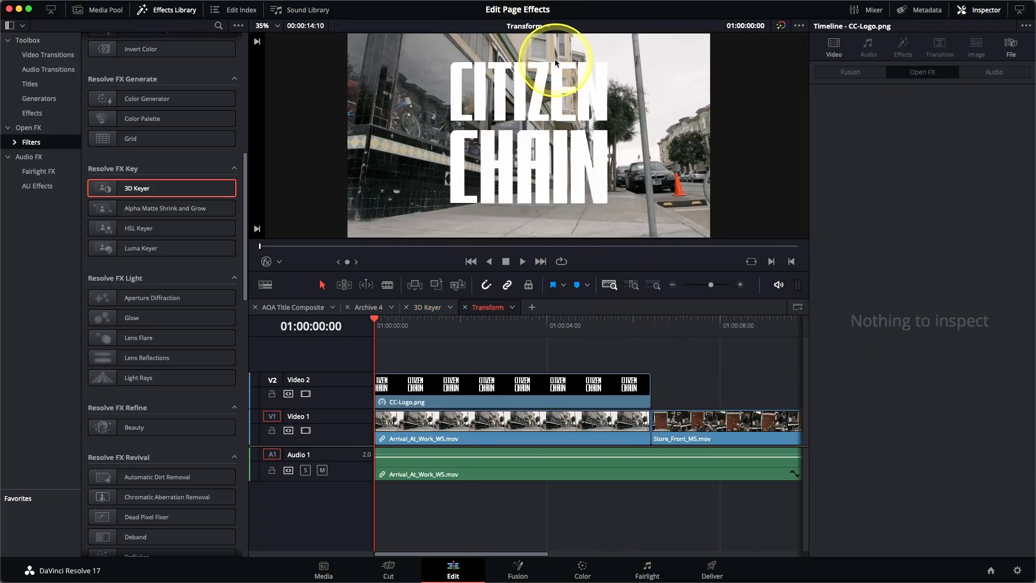
Zoom the Transform timeline out, preview the logo over the street, and select CC-Logo.png on V2
key("super+minus")
left_click(386, 332)
mouse_move(387, 331)
left_mouse_down()
mouse_move(483, 329)
mouse_move(620, 347)
mouse_move(456, 323)
mouse_move(376, 329)
left_mouse_up()
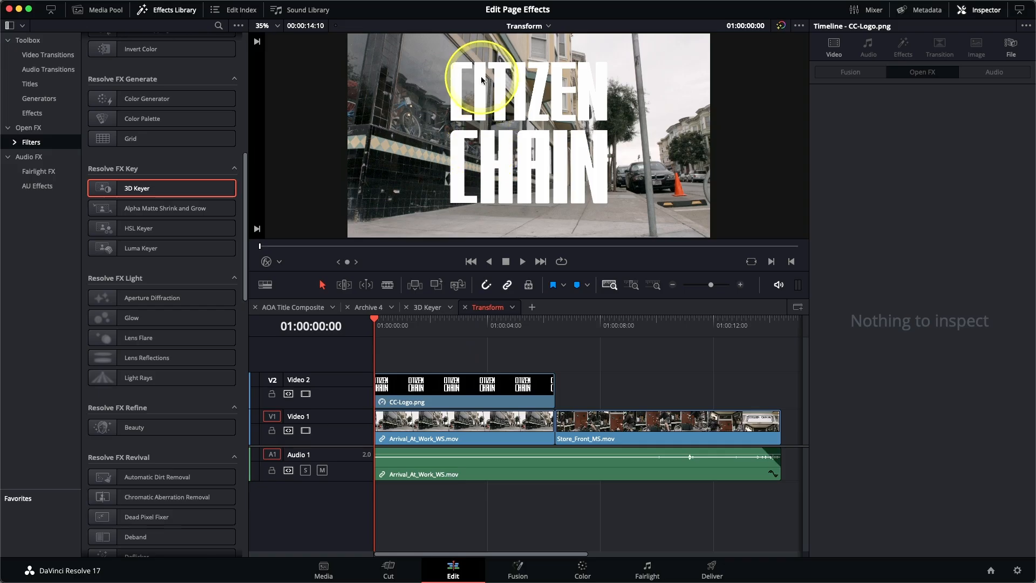
left_click(449, 396)
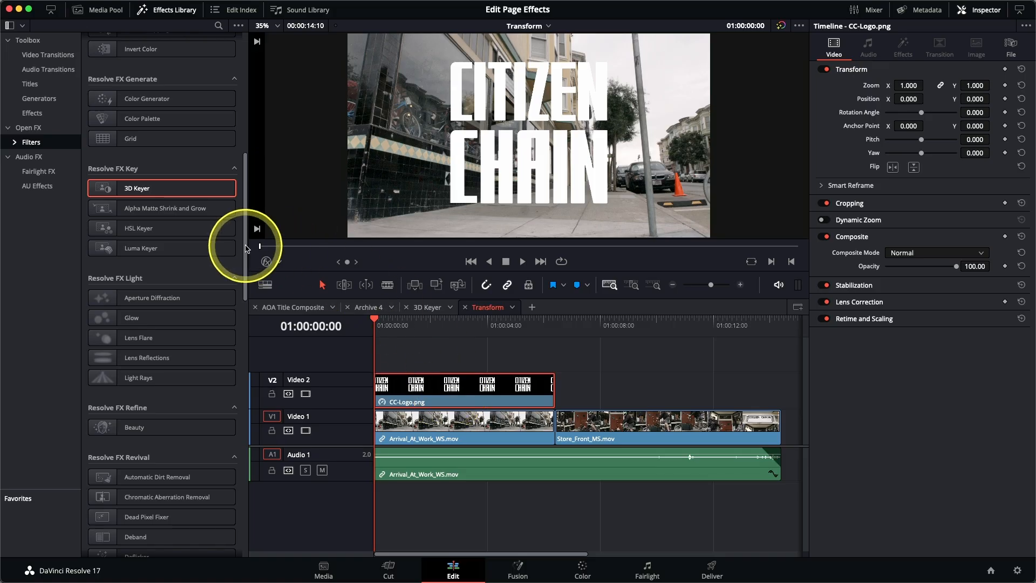
left_click_drag(246, 249, 270, 507)
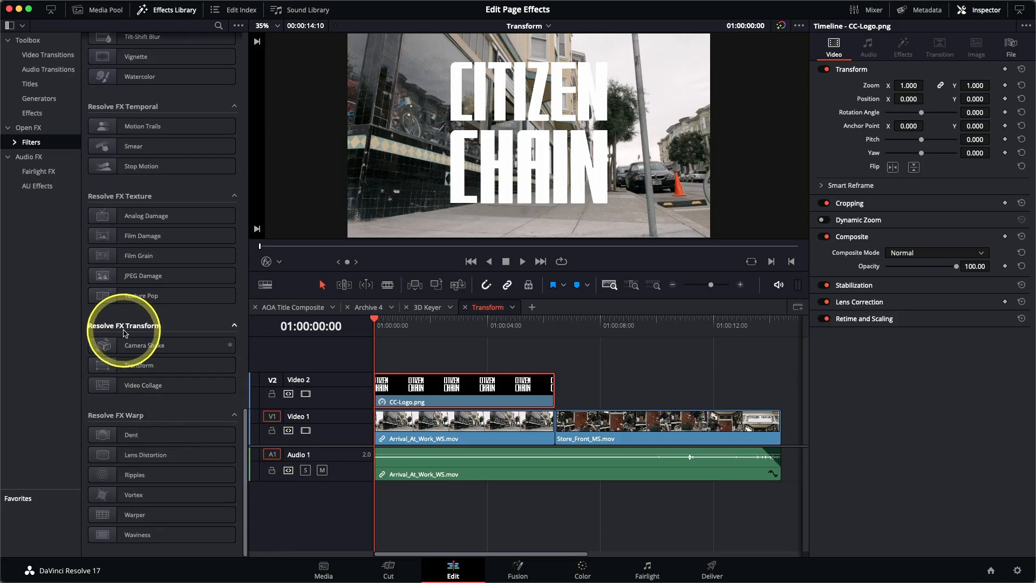
Apply the Transform filter in Canvas mode and drag the logo's corners into perspective on the shop window
double_click(126, 365)
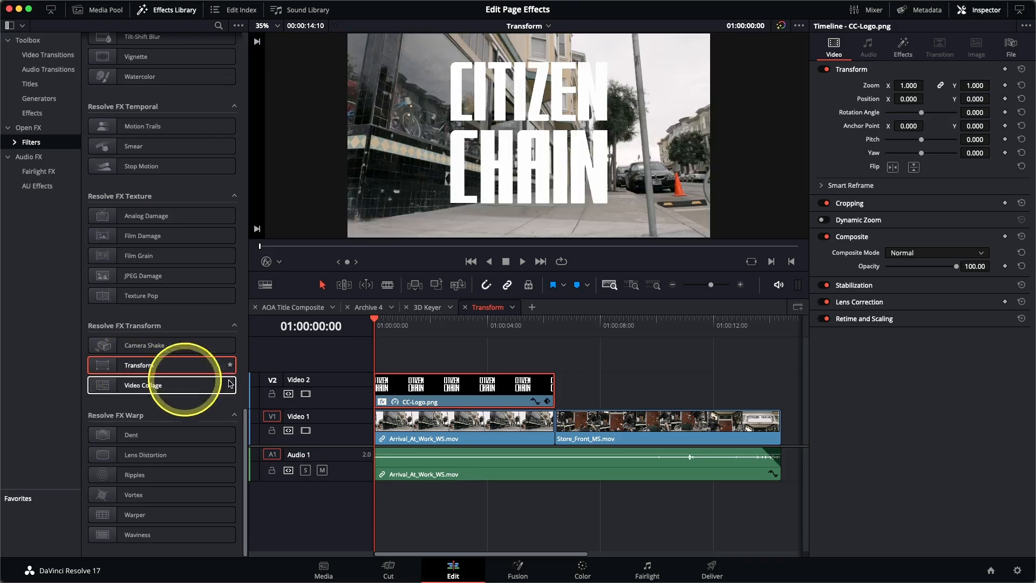
left_click(902, 56)
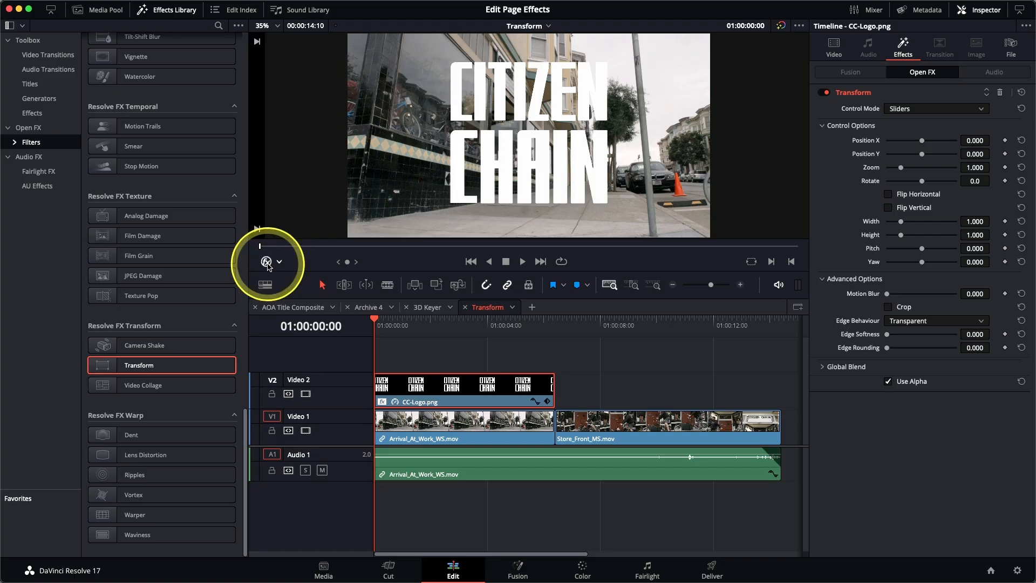
left_click(920, 109)
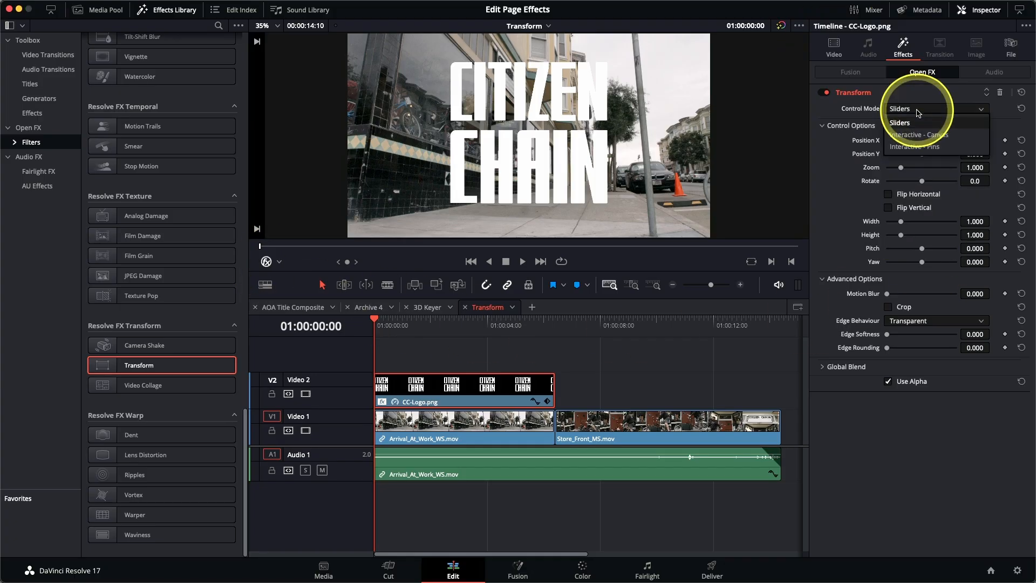
left_click(919, 139)
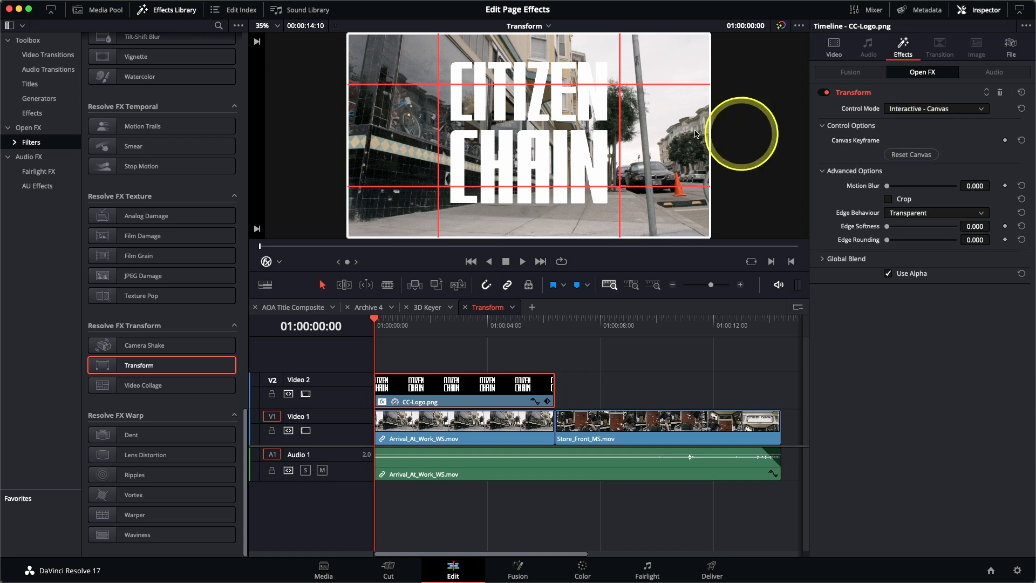
left_click_drag(385, 221, 435, 118)
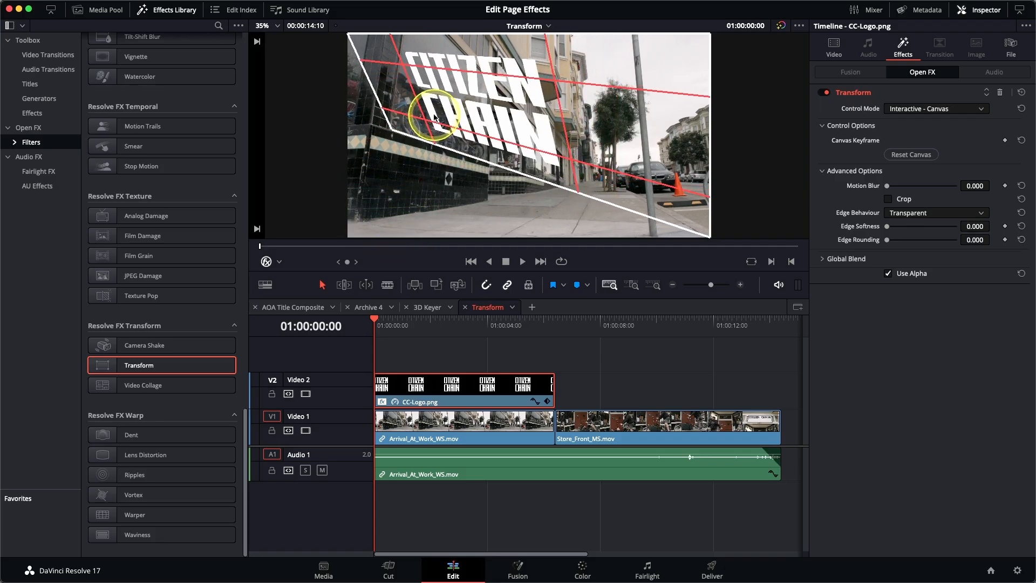
left_click_drag(690, 210, 468, 136)
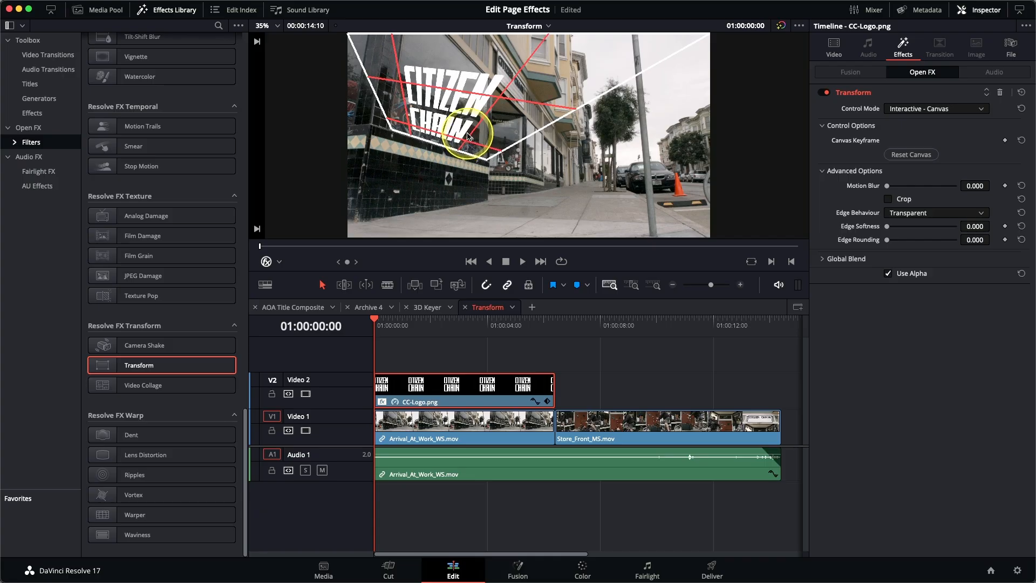
left_click_drag(640, 45, 454, 105)
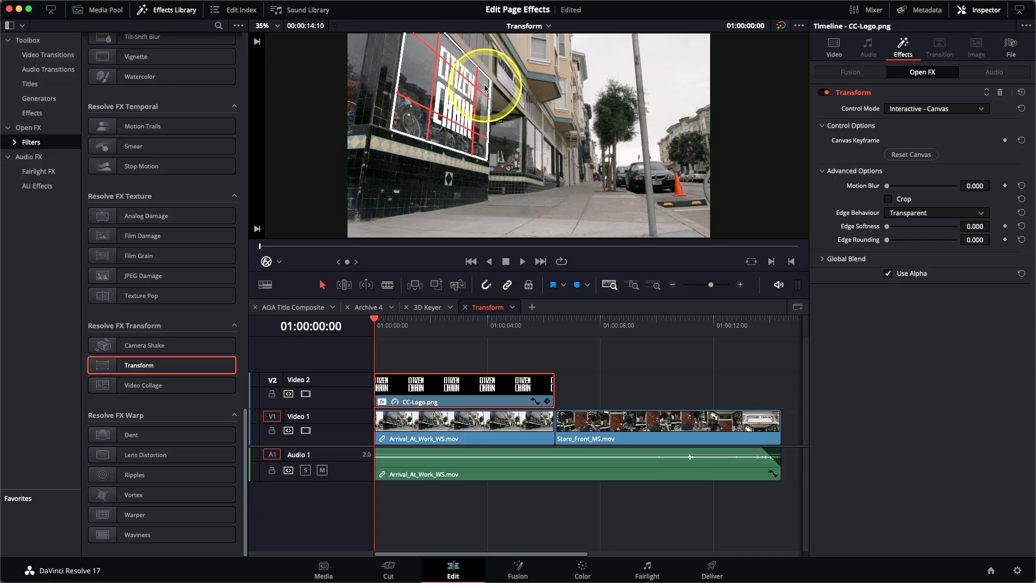
Zoom in to nudge the logo's bottom-right corner into the window, then fit the frame and hide the overlay
scroll(485, 89, "up", 5)
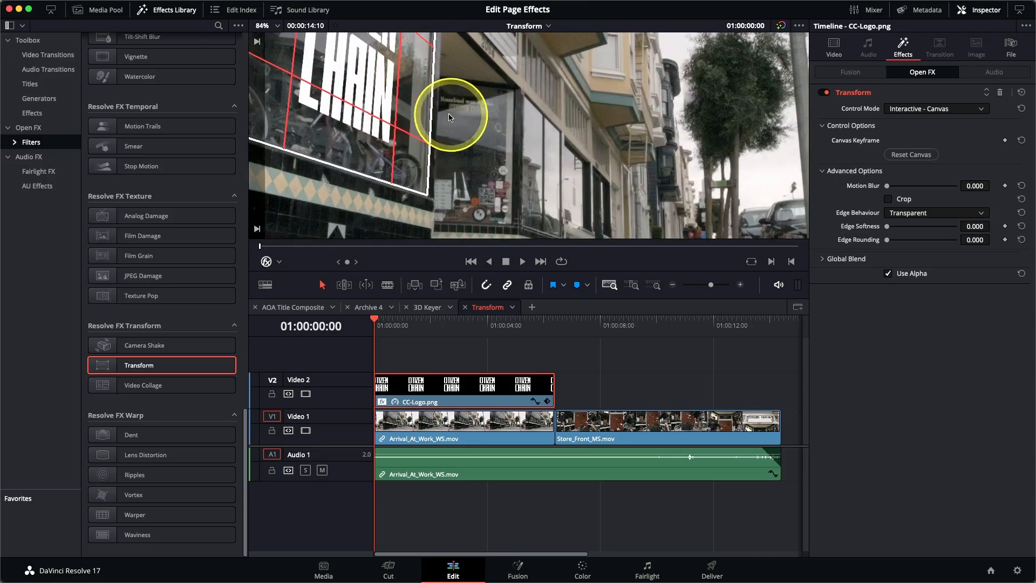
left_click_drag(426, 105, 488, 189)
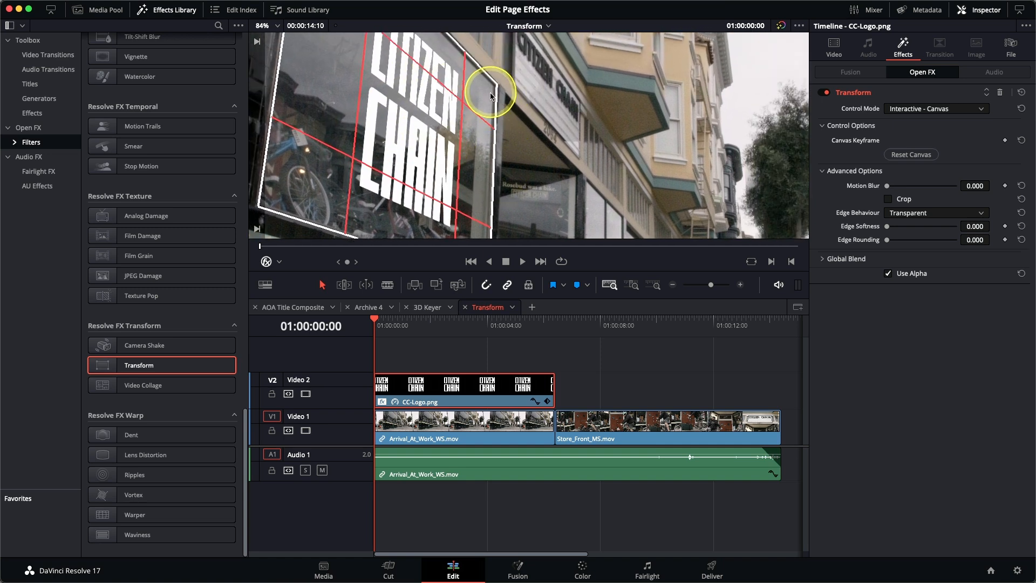
left_click_drag(548, 171, 564, 45)
left_click_drag(505, 149, 502, 147)
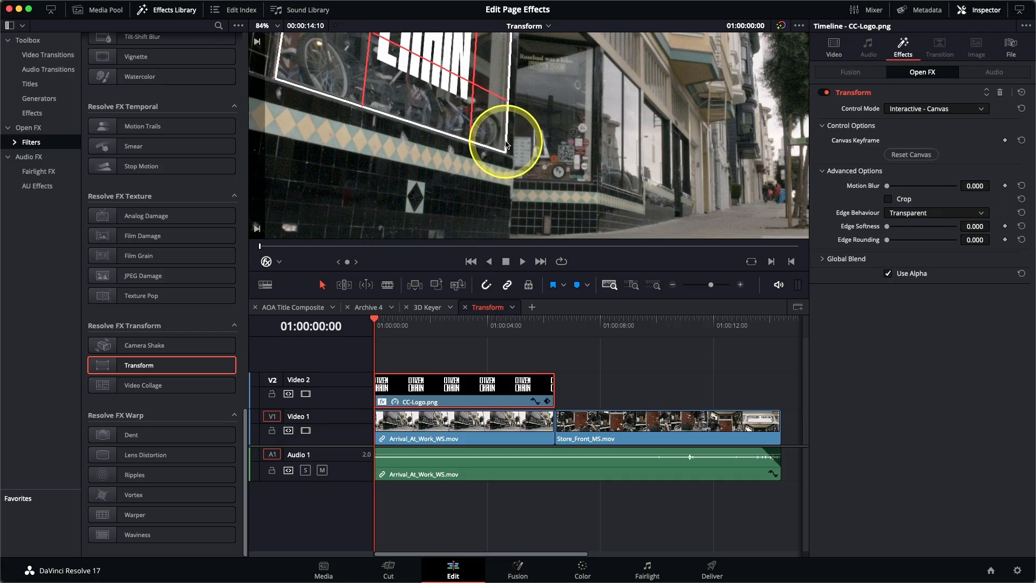
key("shift+z")
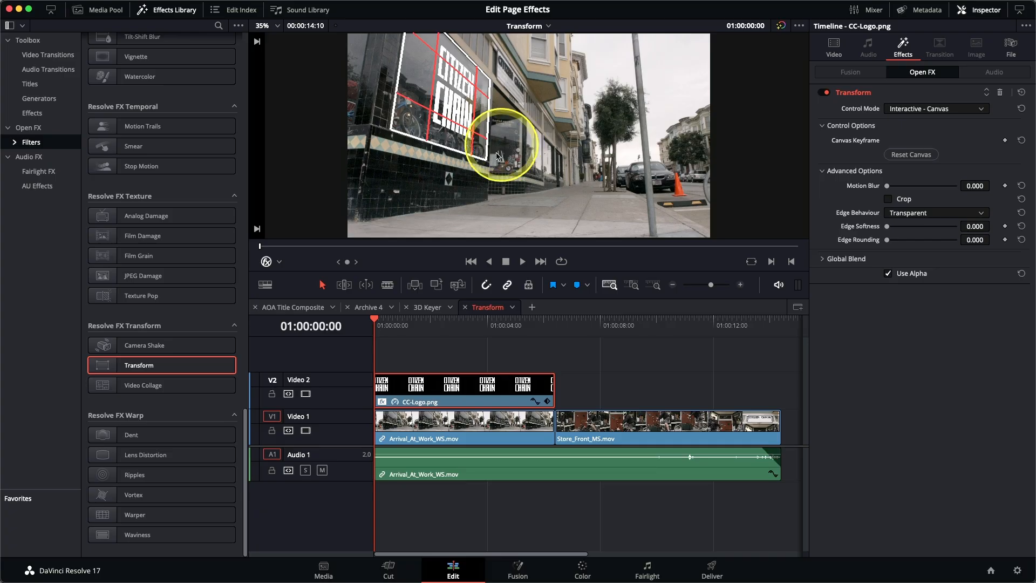
left_click(266, 264)
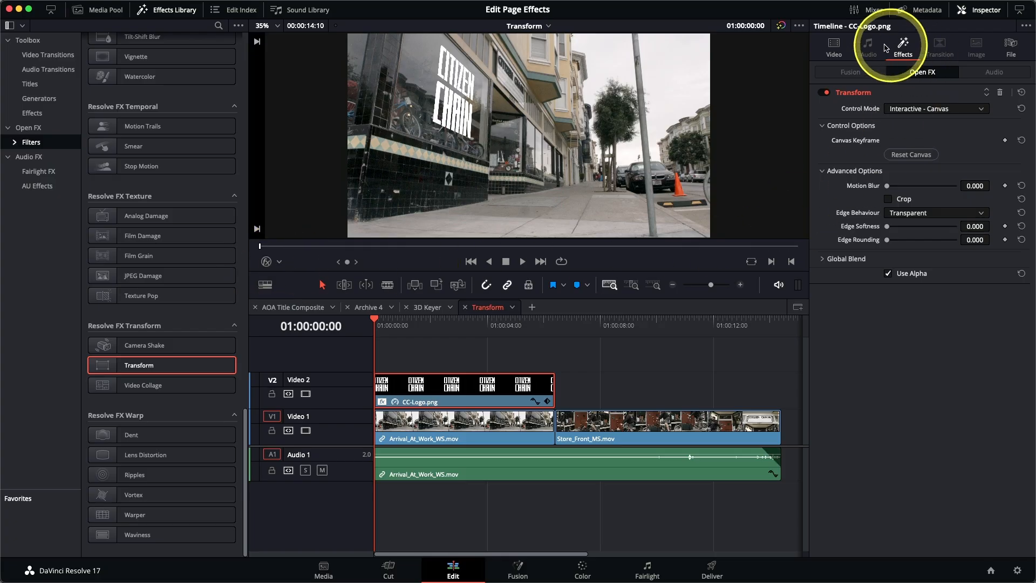
Set the logo's Composite Mode to Overlay and lower its Opacity to 80.92
left_click(834, 46)
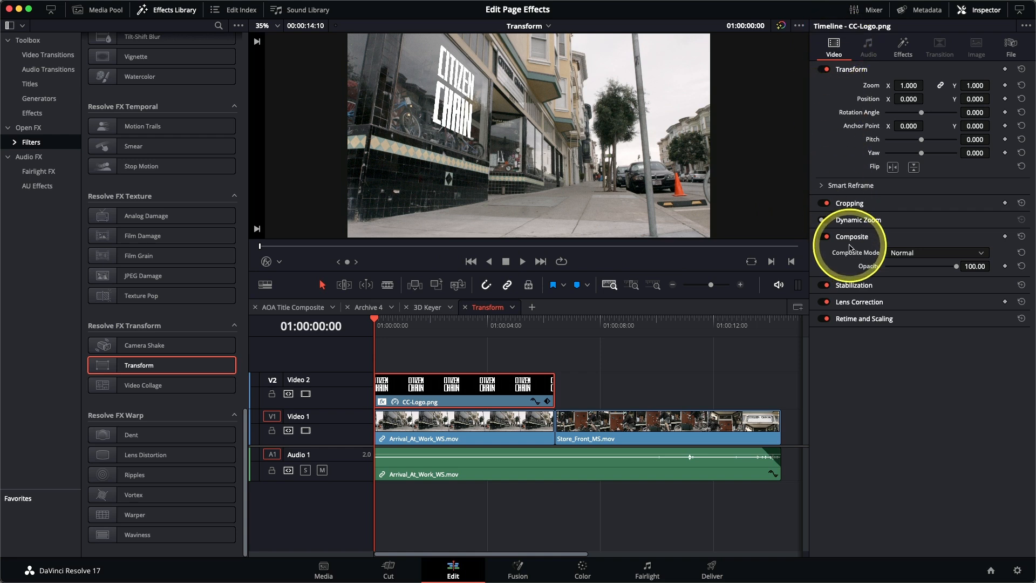
left_click(905, 253)
scroll(916, 309, "down", 5)
scroll(916, 309, "down", 3)
left_click(916, 304)
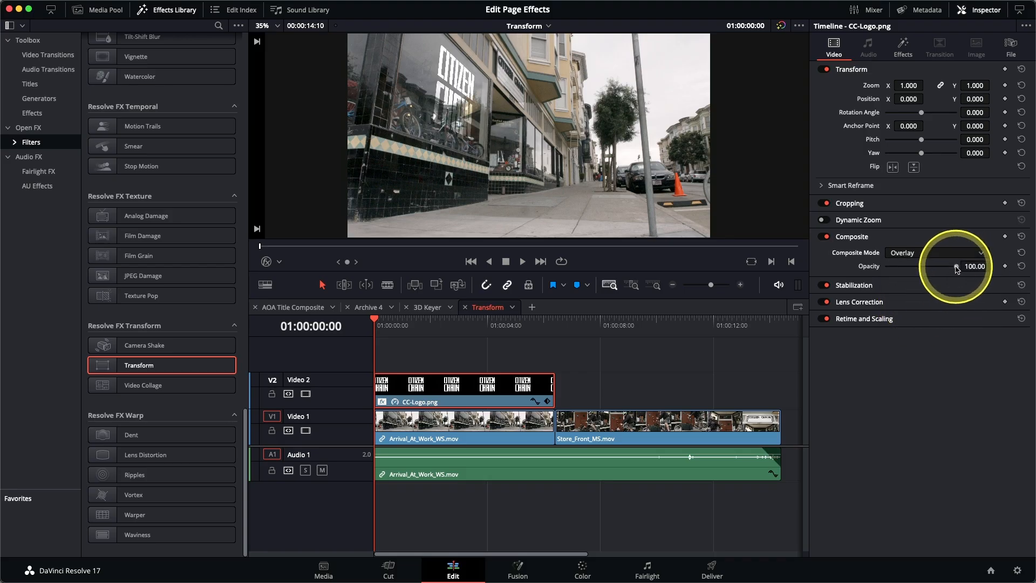
left_click_drag(949, 269, 935, 269)
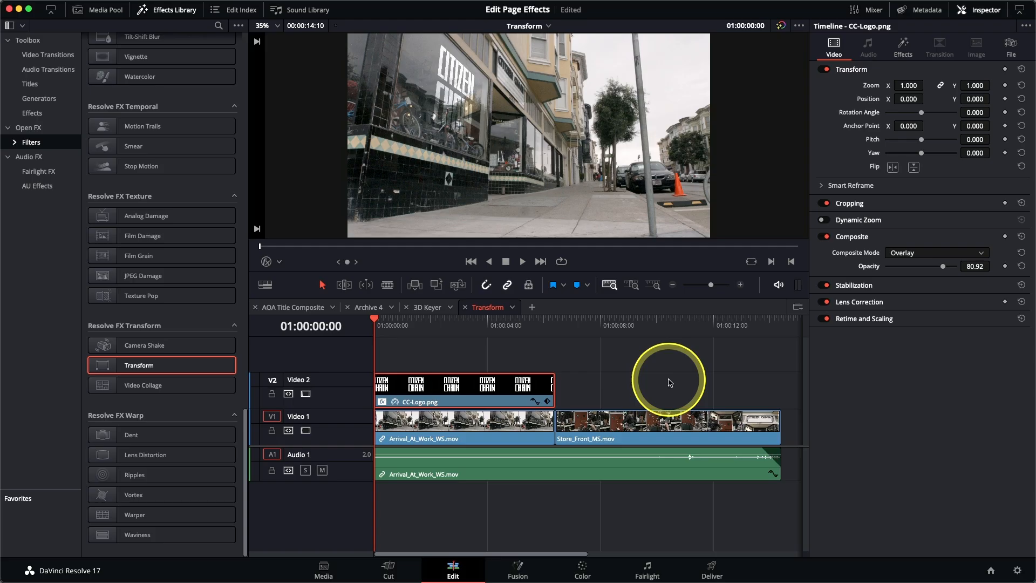
key("space")
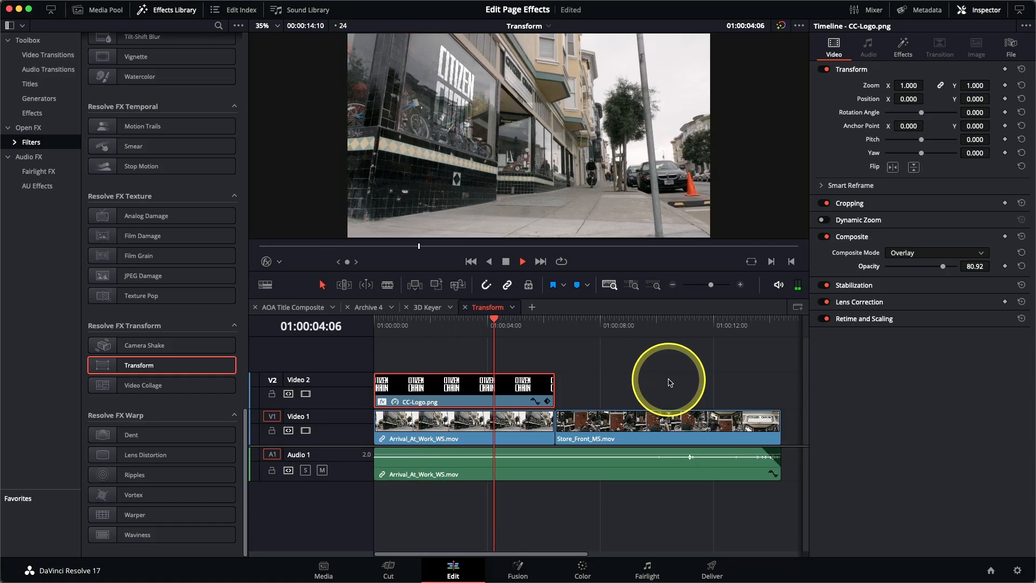
key("space")
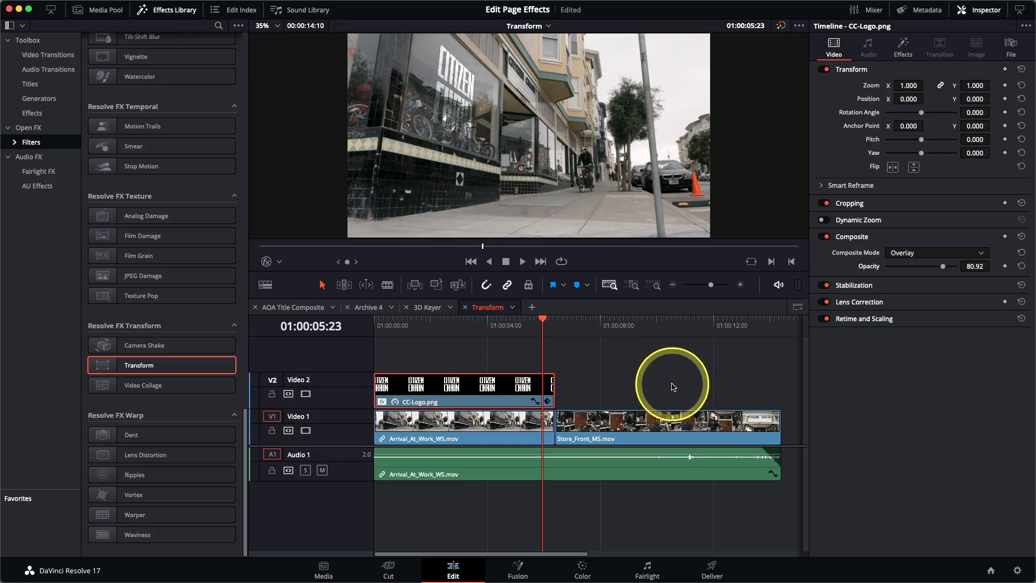
left_click_drag(527, 324, 376, 342)
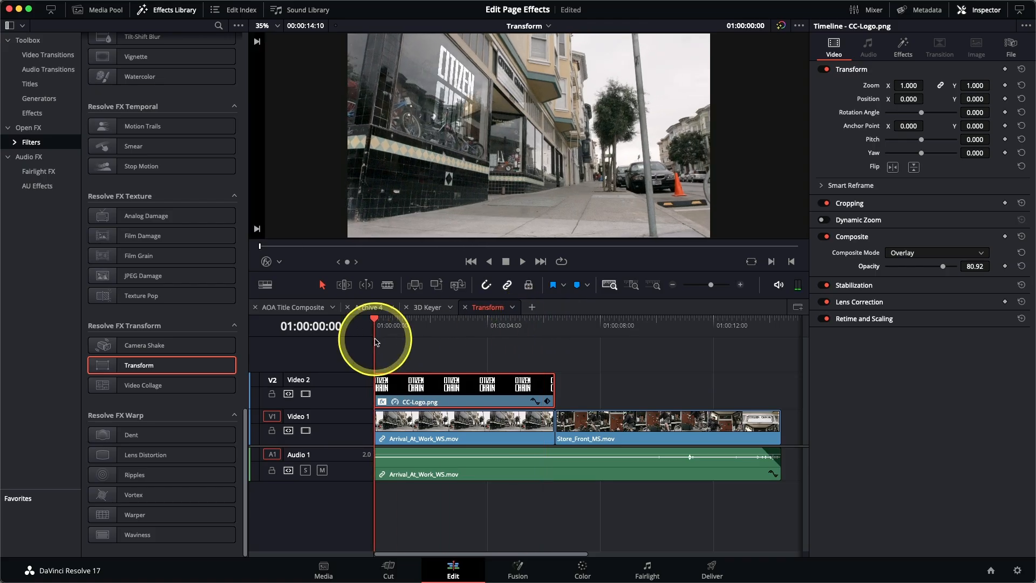
Set a Canvas keyframe at the CC-Logo.png start, then park on Arrival_At_Work's last frame
left_click(904, 51)
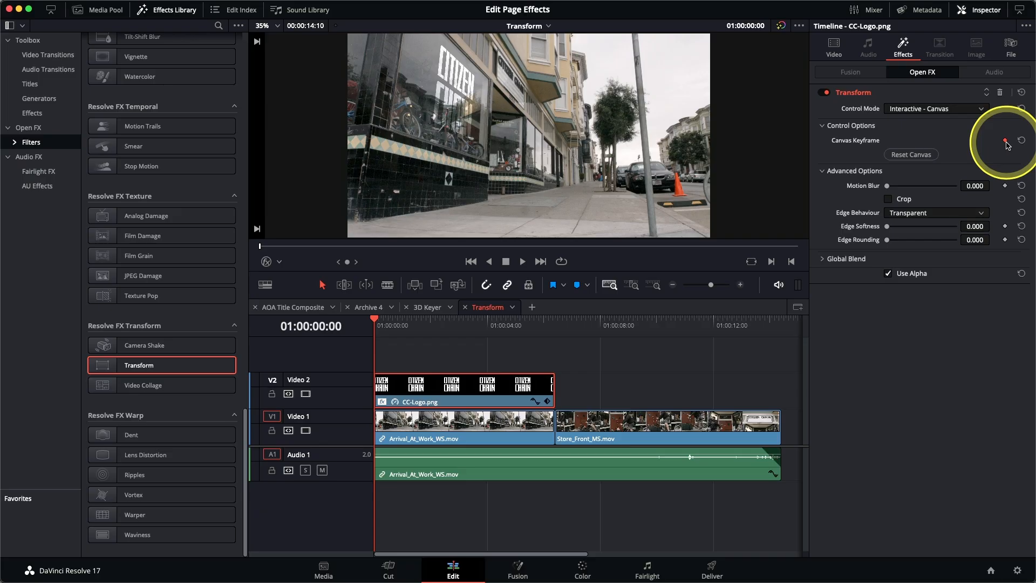
key("Down")
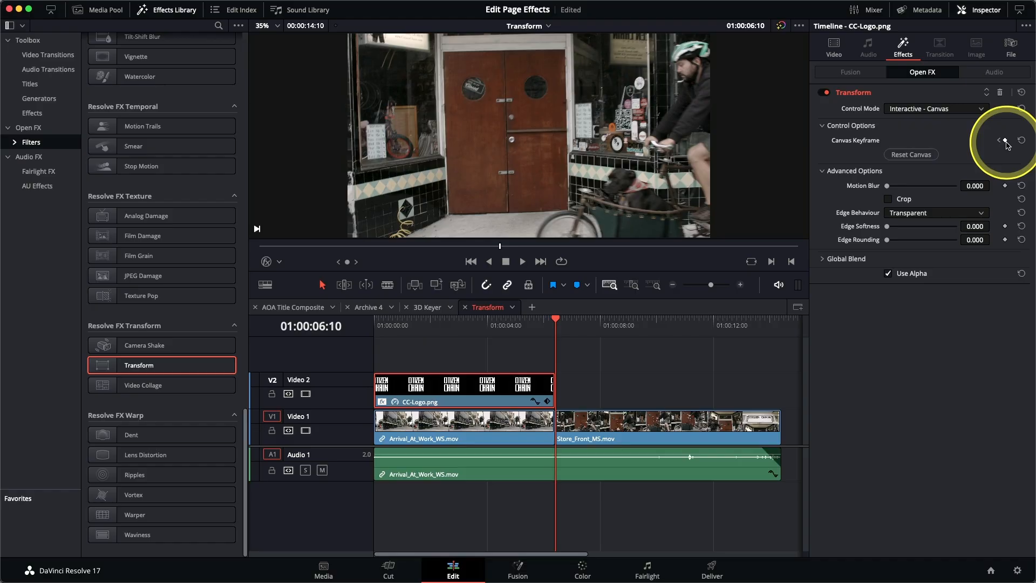
key("Left")
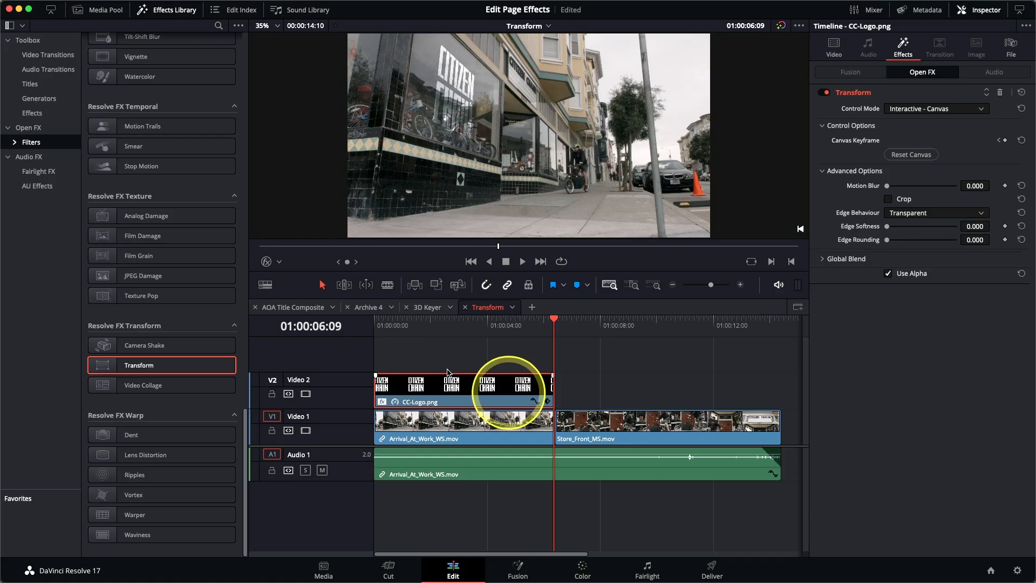
On the last frame, re-fit the logo's corners to the window, then play back from the start
left_click(267, 262)
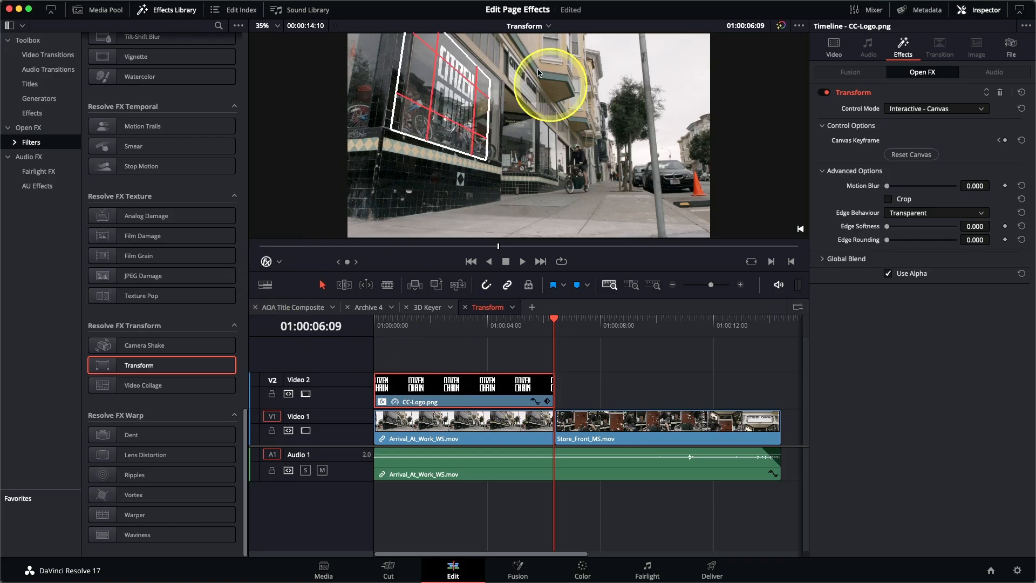
left_click_drag(489, 104, 495, 150)
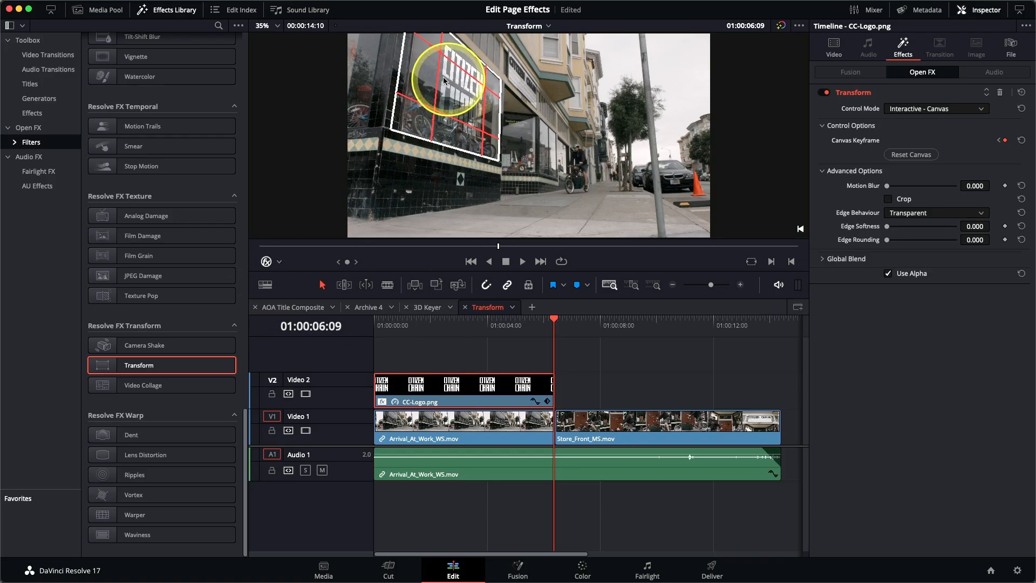
left_click_drag(413, 122, 421, 123)
left_click_drag(427, 47, 434, 40)
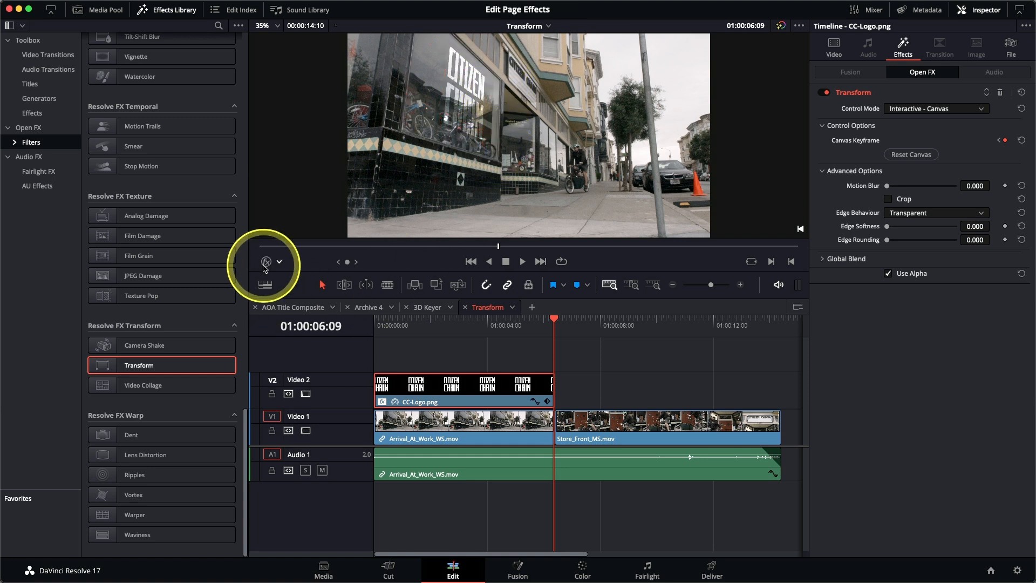
key("Home")
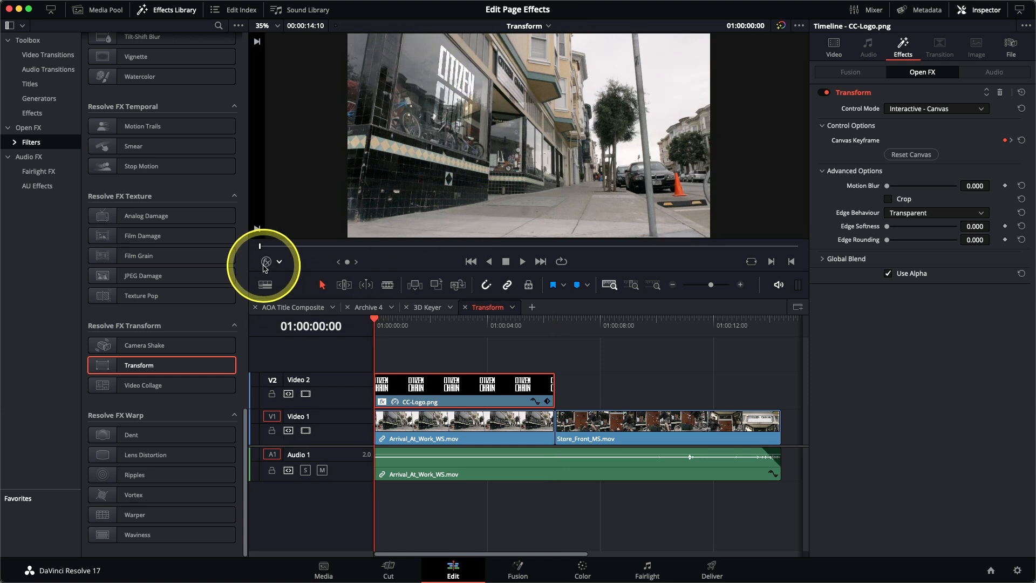
key("space")
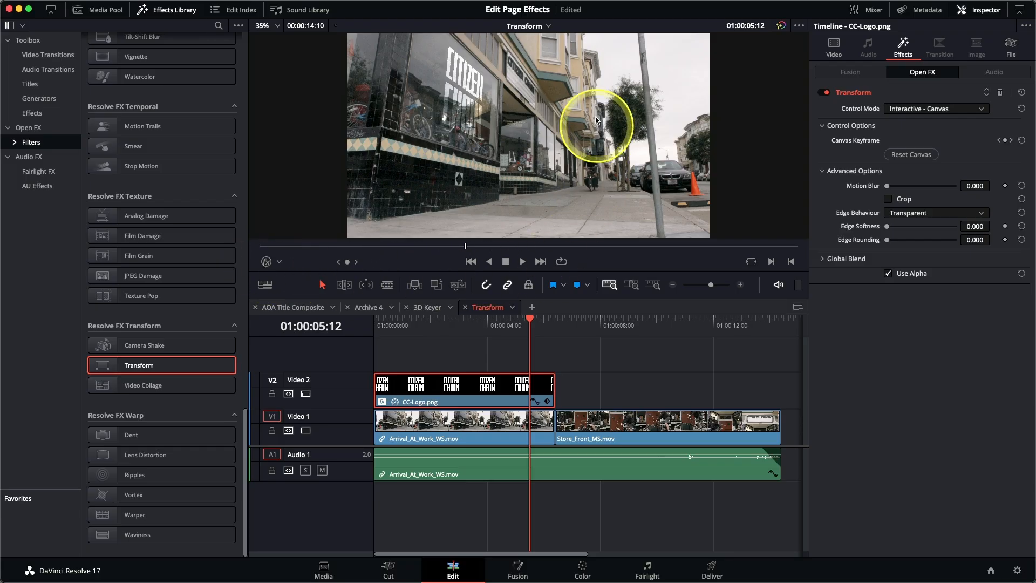
Switch to the Video Collage Background timeline, fit all clips, and scrub to preview the shot
left_click(545, 26)
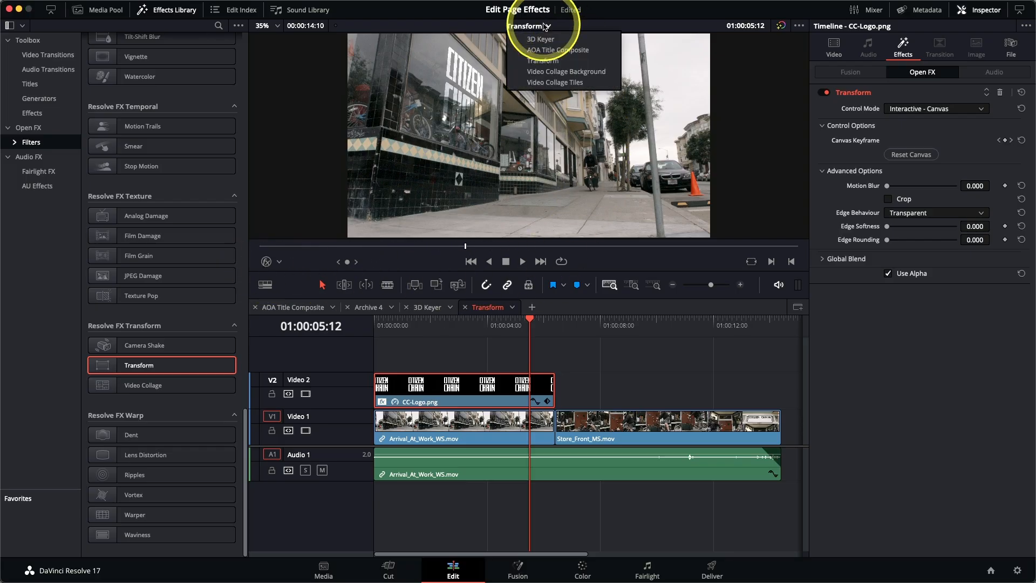
left_click(558, 73)
key("shift+z")
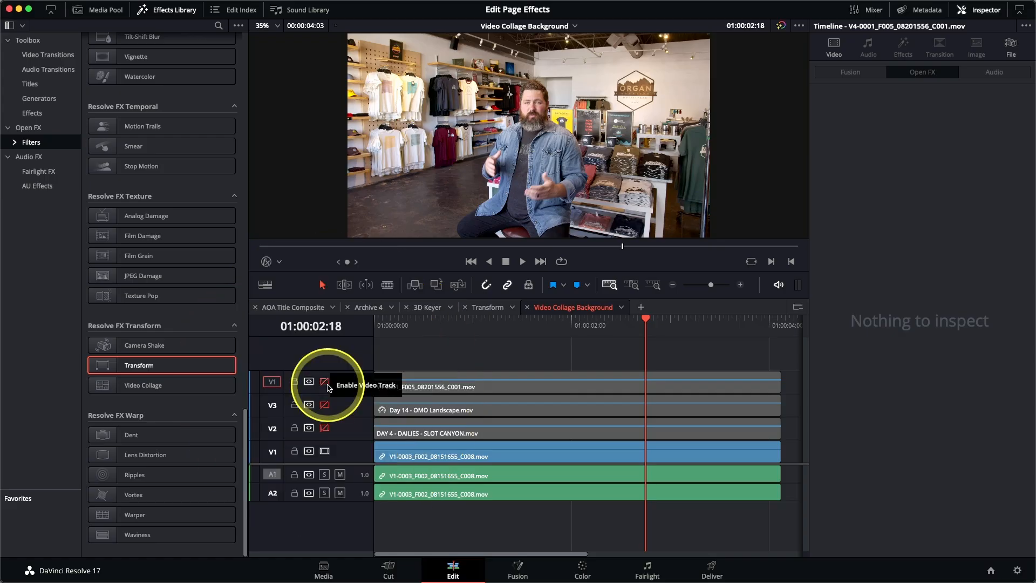
left_click(472, 323)
left_click_drag(487, 337, 460, 339)
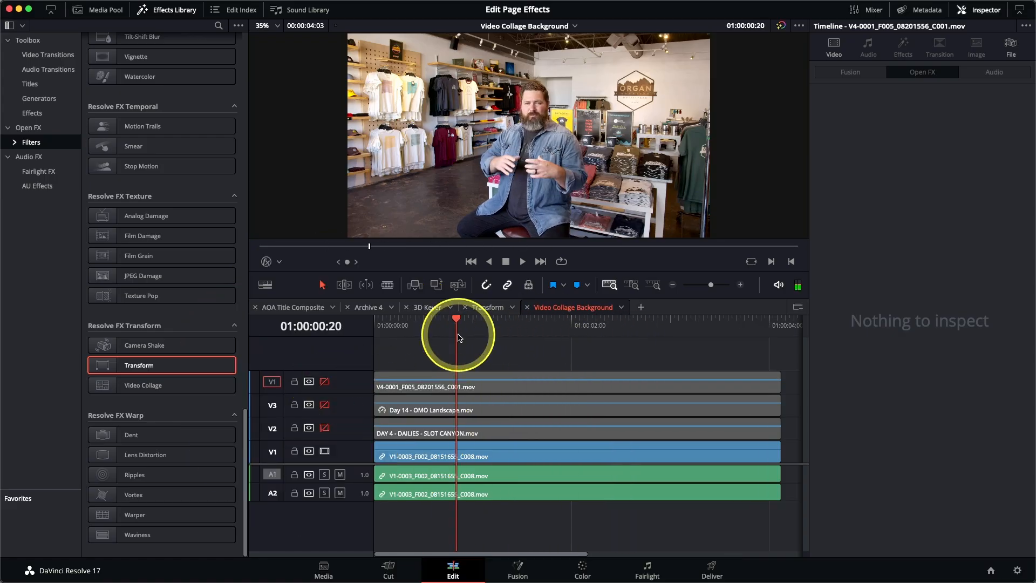
Enable tracks V2 (slot canyon), V3 (mountain) and V4 (cloudy landscape)
left_click(325, 428)
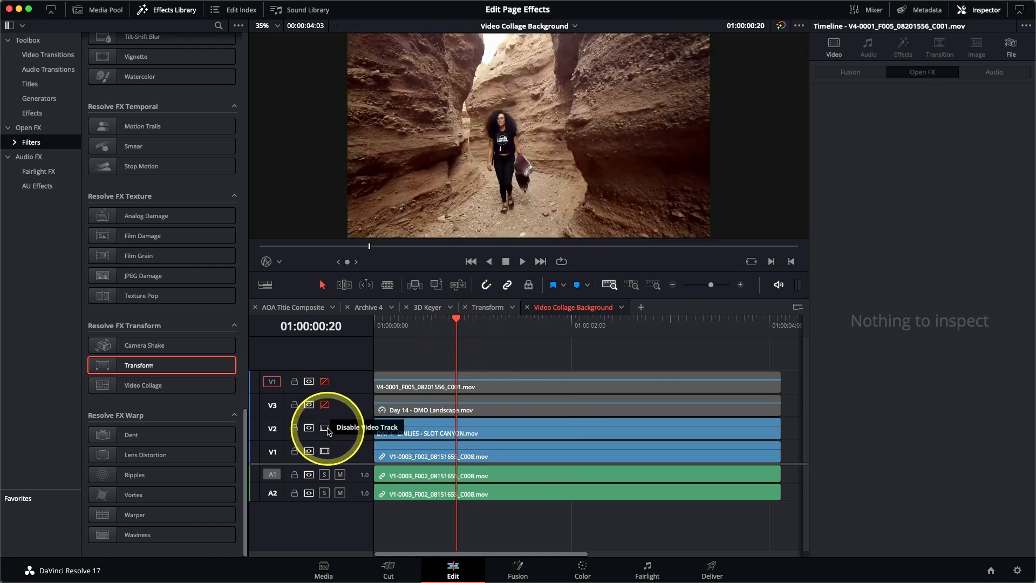
mouse_move(431, 337)
left_mouse_down()
mouse_move(411, 325)
mouse_move(620, 325)
mouse_move(435, 320)
left_mouse_up()
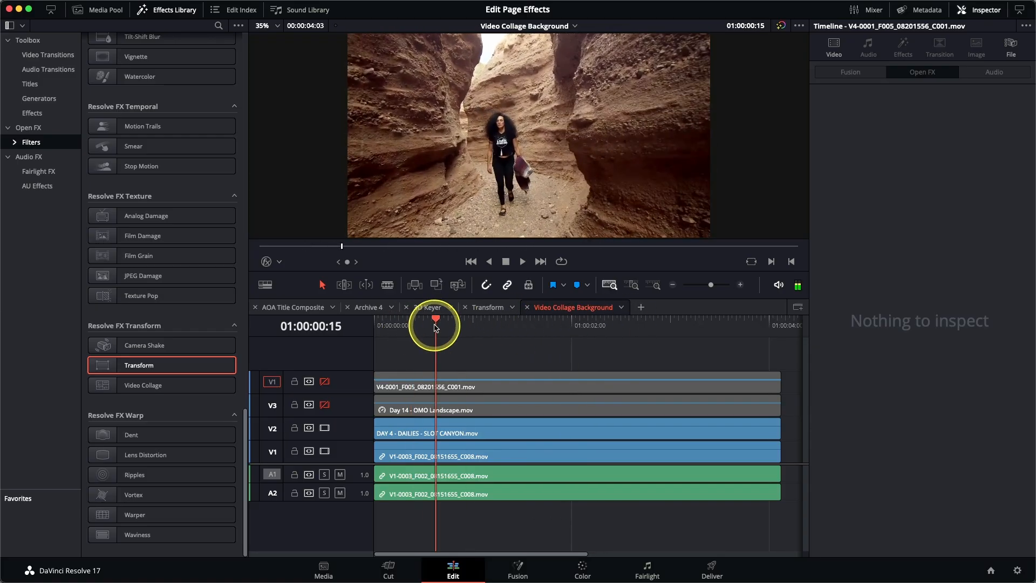
left_click(326, 407)
mouse_move(440, 324)
left_mouse_down()
mouse_move(430, 324)
mouse_move(609, 326)
mouse_move(444, 330)
left_mouse_up()
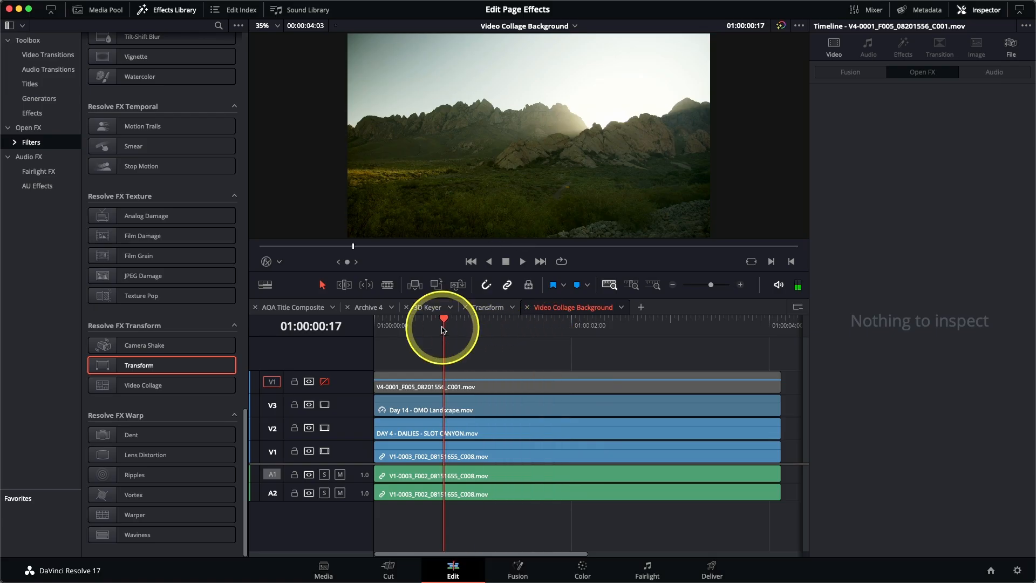
left_click(325, 382)
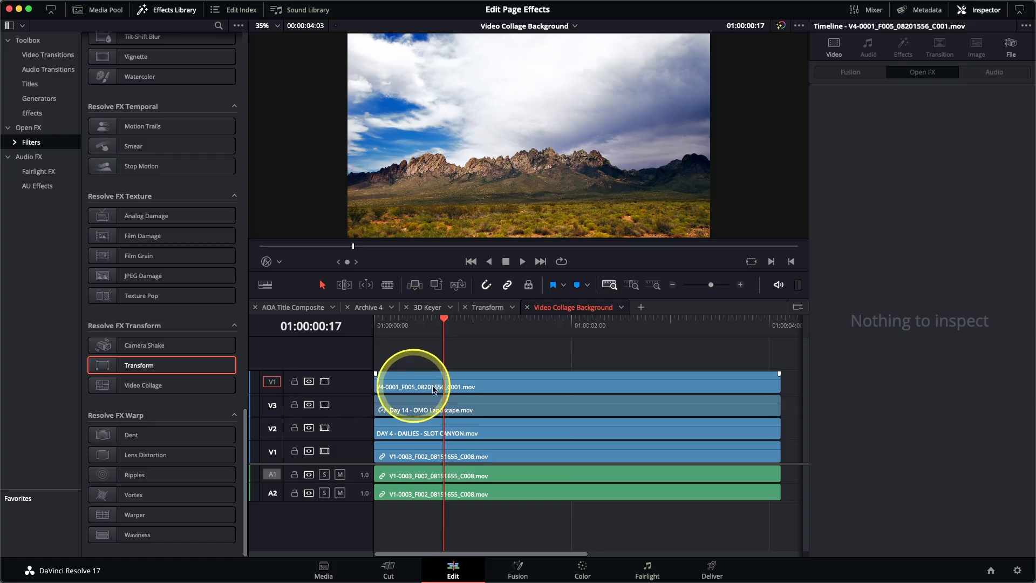
Apply Video Collage to the top-track landscape clip and preview its numbered tile layout
left_click(461, 390)
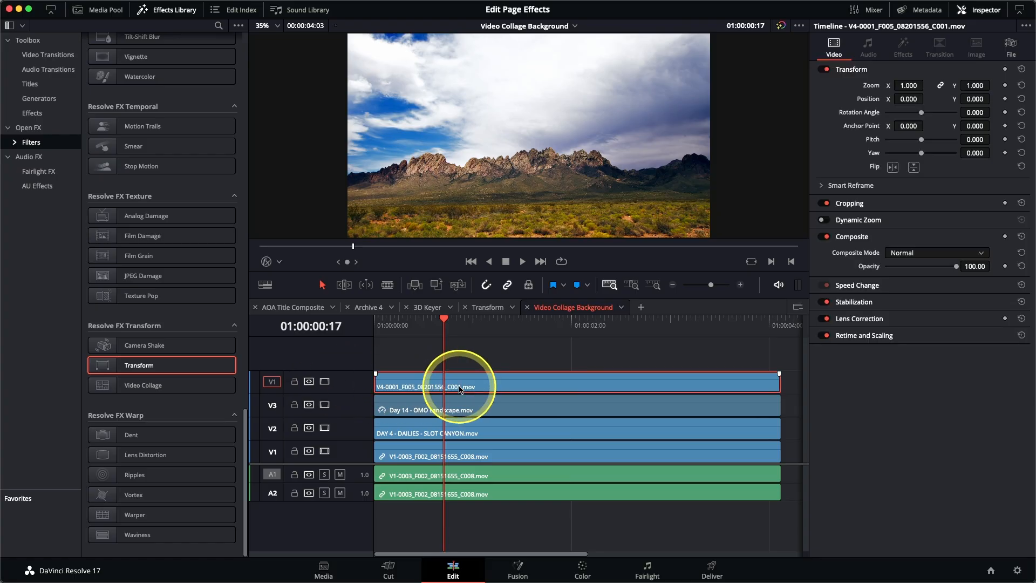
double_click(120, 395)
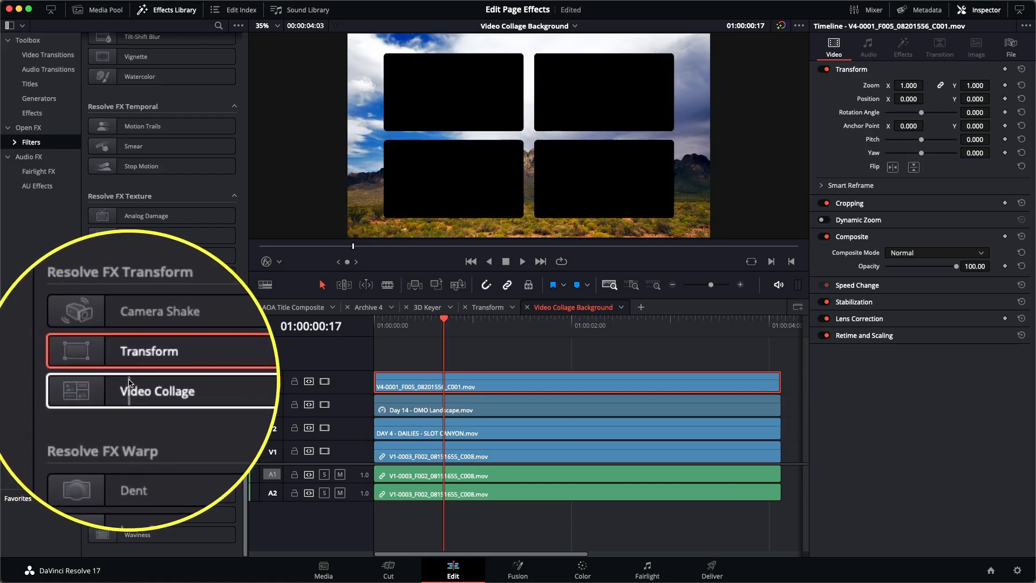
double_click(144, 388)
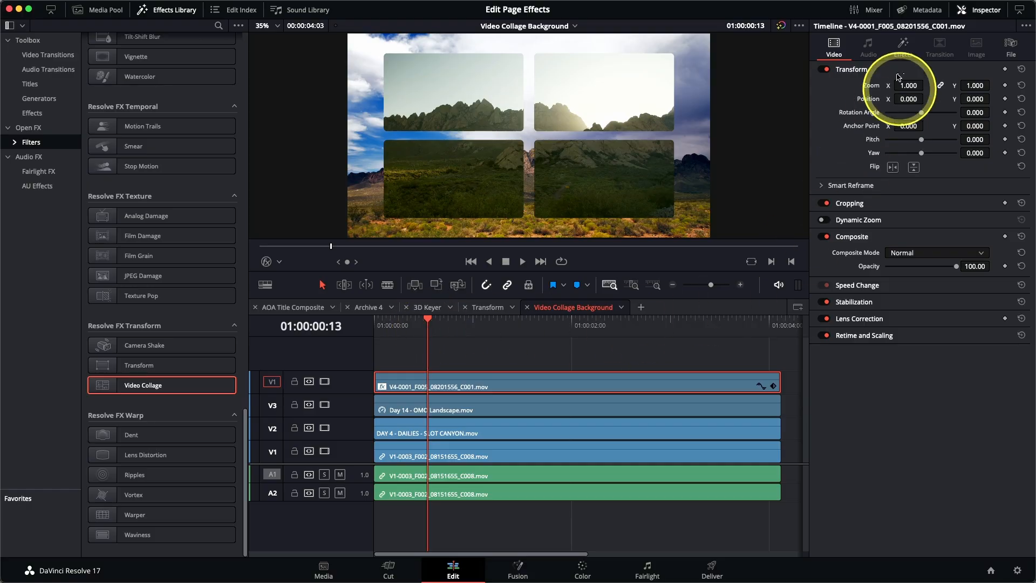
left_click(904, 48)
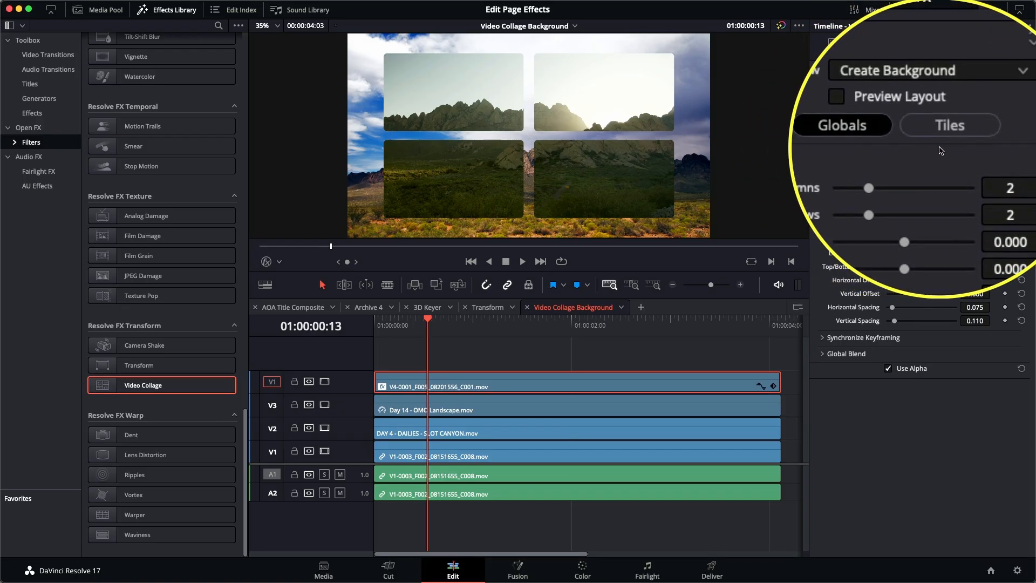
left_click(909, 124)
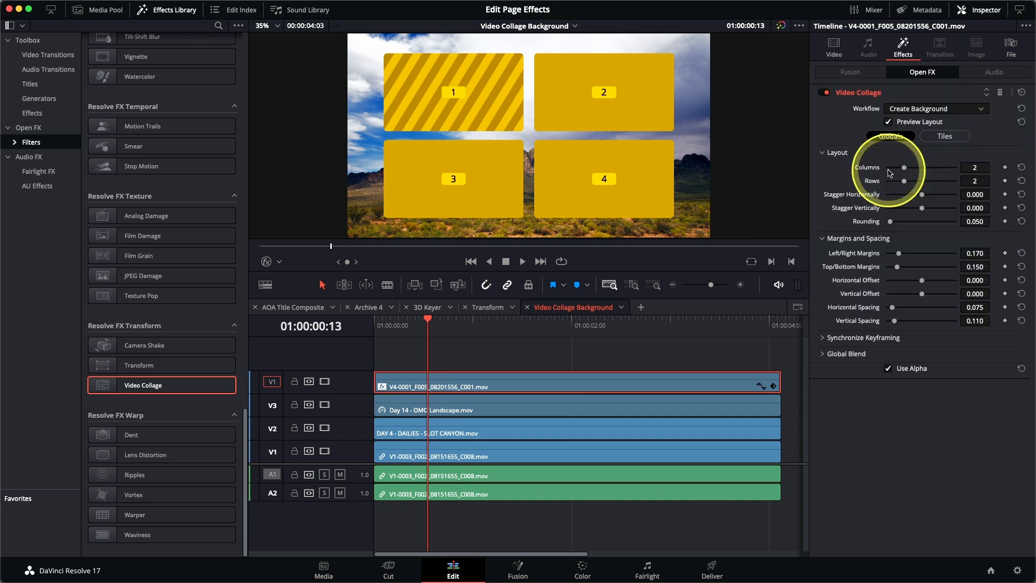
Try 4 columns, then reset Columns and Rows back to 2×2
left_click_drag(906, 172, 936, 183)
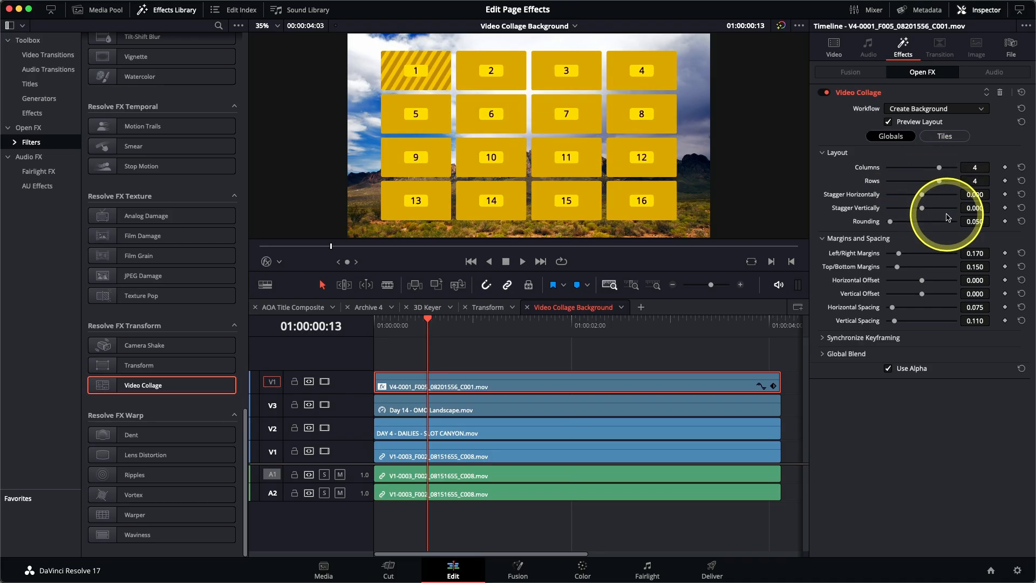
left_click(1021, 167)
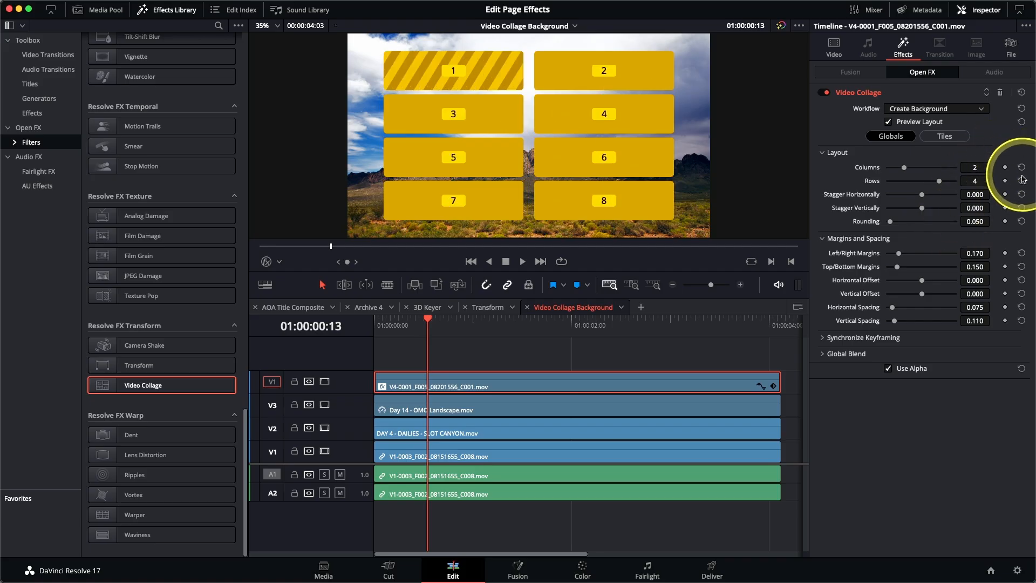
left_click(1022, 181)
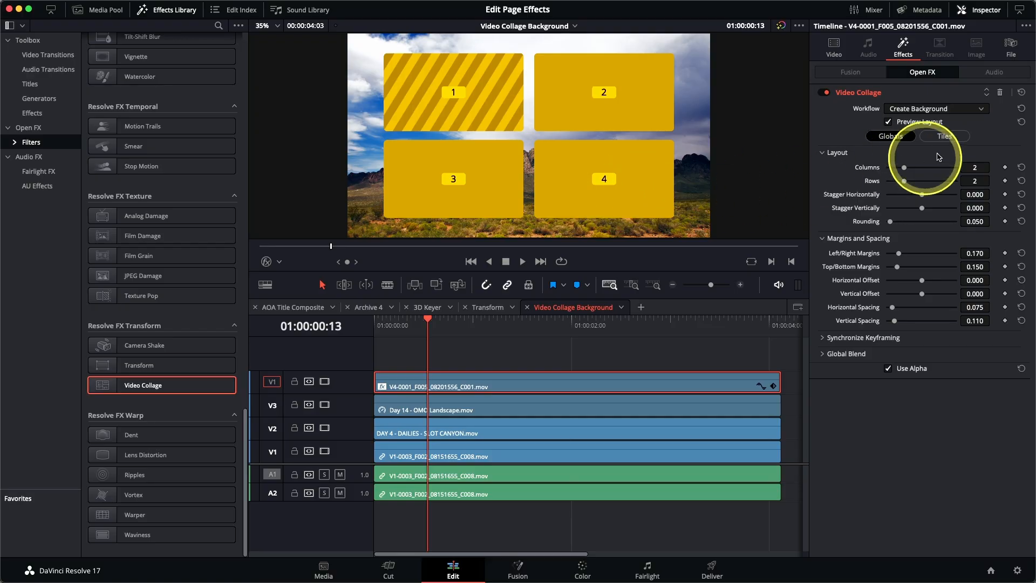
In the Tiles settings, enable Manual Tile Management and delete Tile 4
left_click(948, 137)
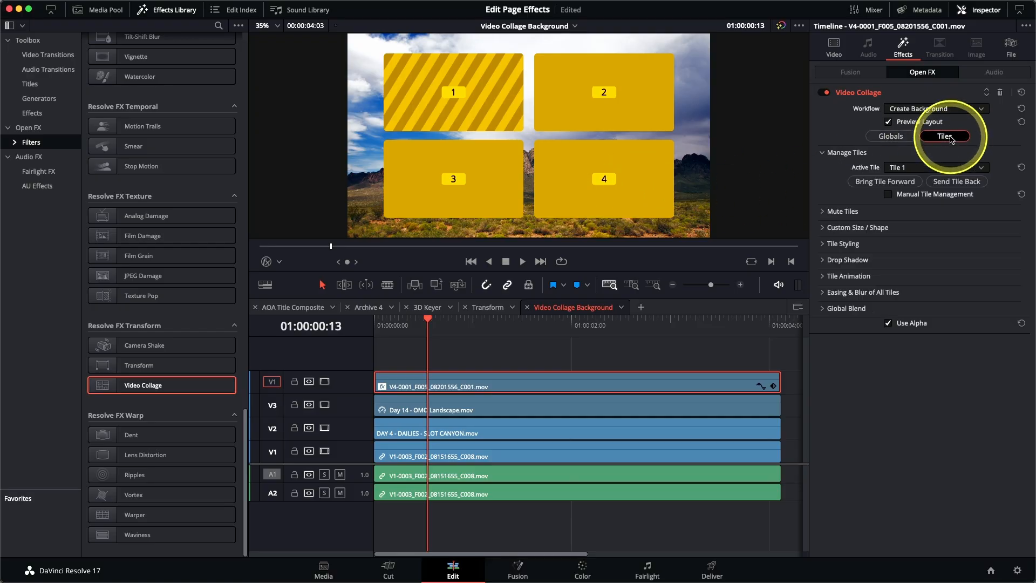
left_click(908, 169)
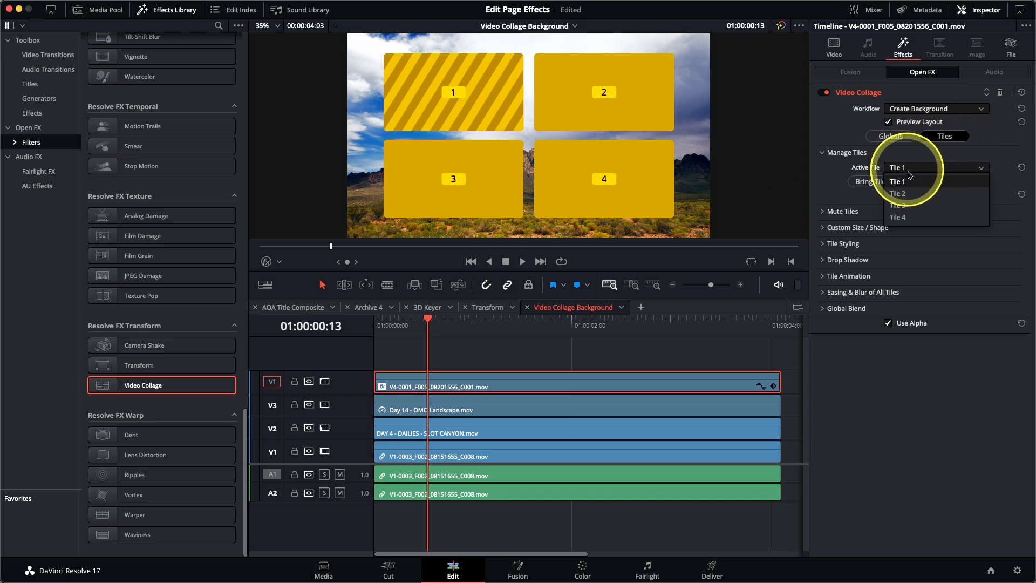
left_click(913, 217)
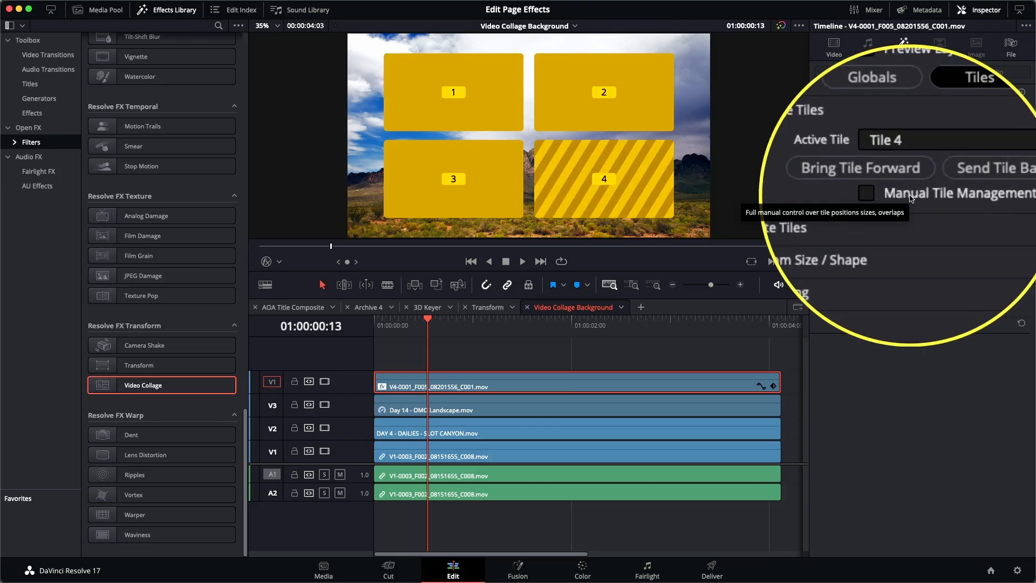
left_click(910, 195)
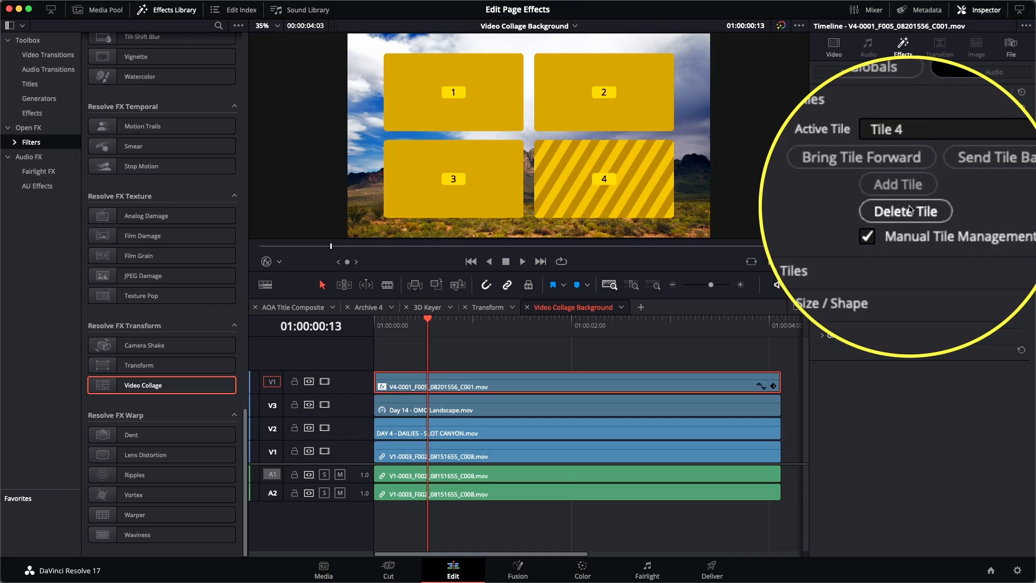
left_click(909, 208)
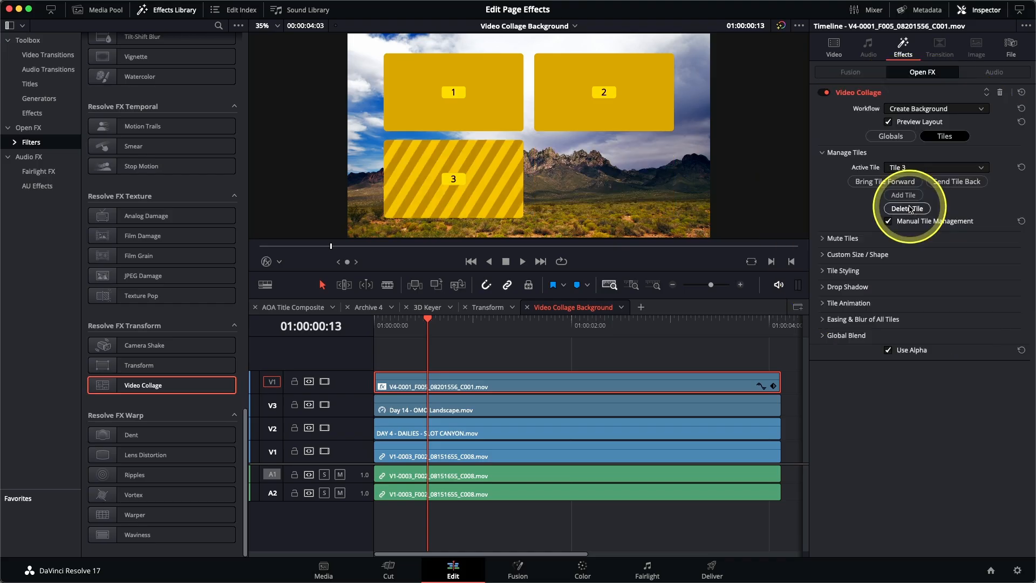
Make Tile 2 the active tile and expand its Custom Size / Shape settings
left_click(908, 173)
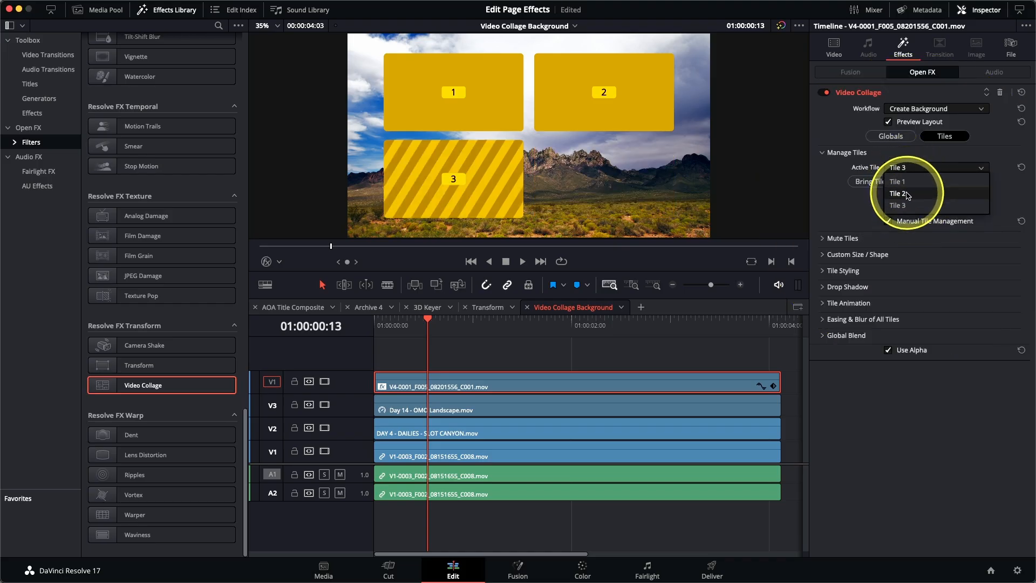
left_click(908, 196)
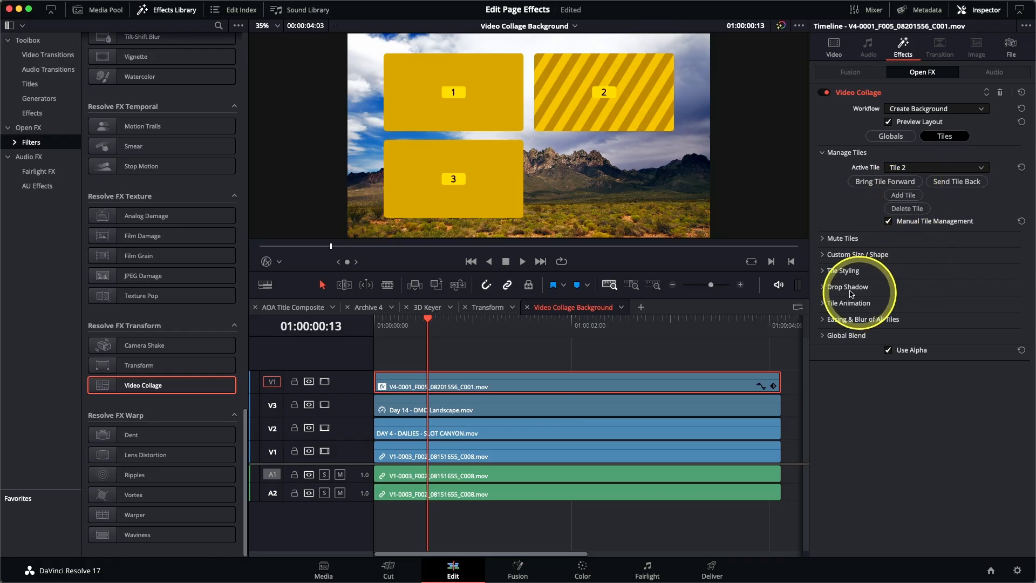
left_click(824, 258)
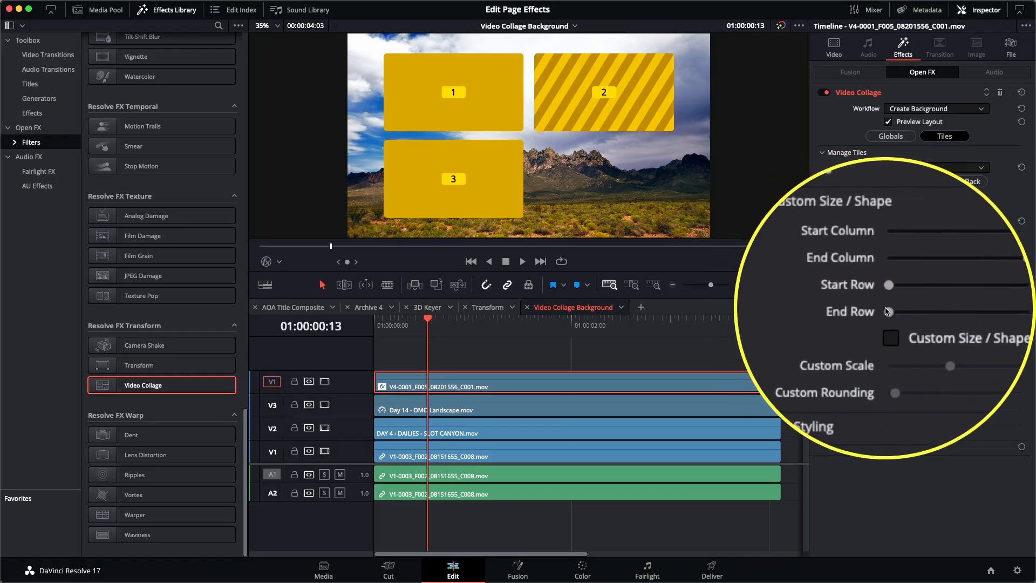
Set Tile 2's End Row to 2 and raise Tile Border to about 0.025
left_click_drag(887, 312, 936, 313)
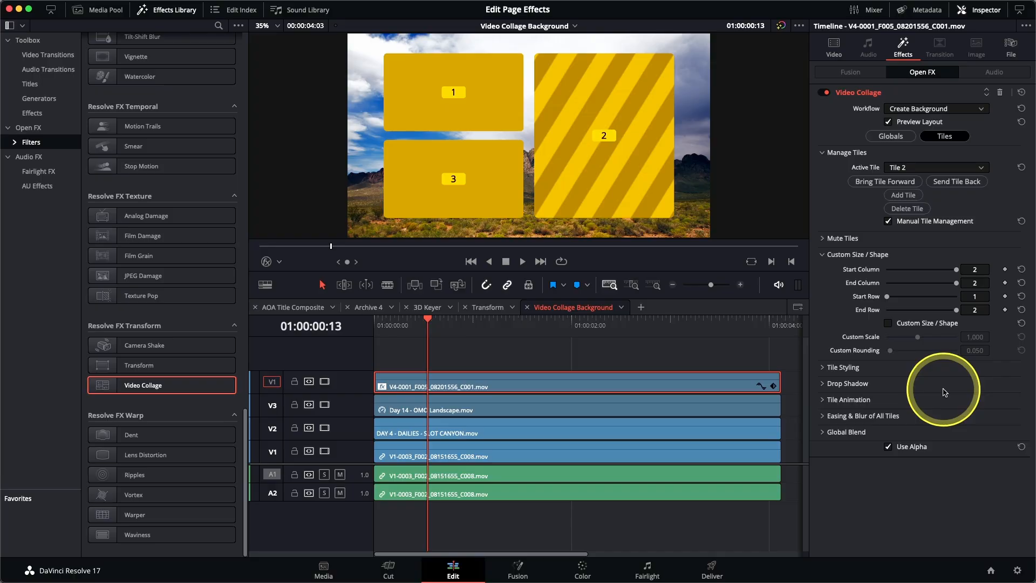
left_click(823, 367)
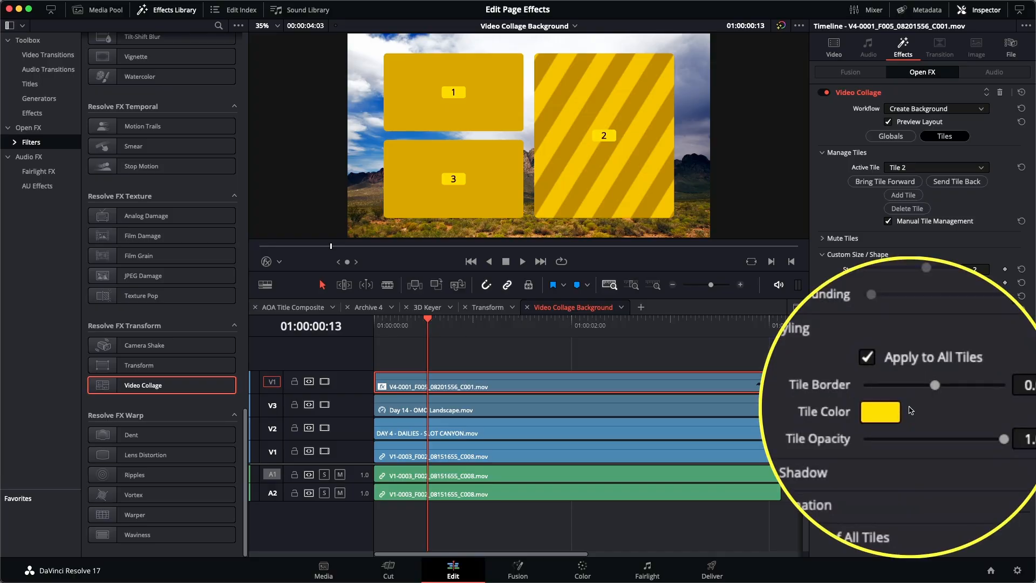
left_click_drag(920, 397, 926, 400)
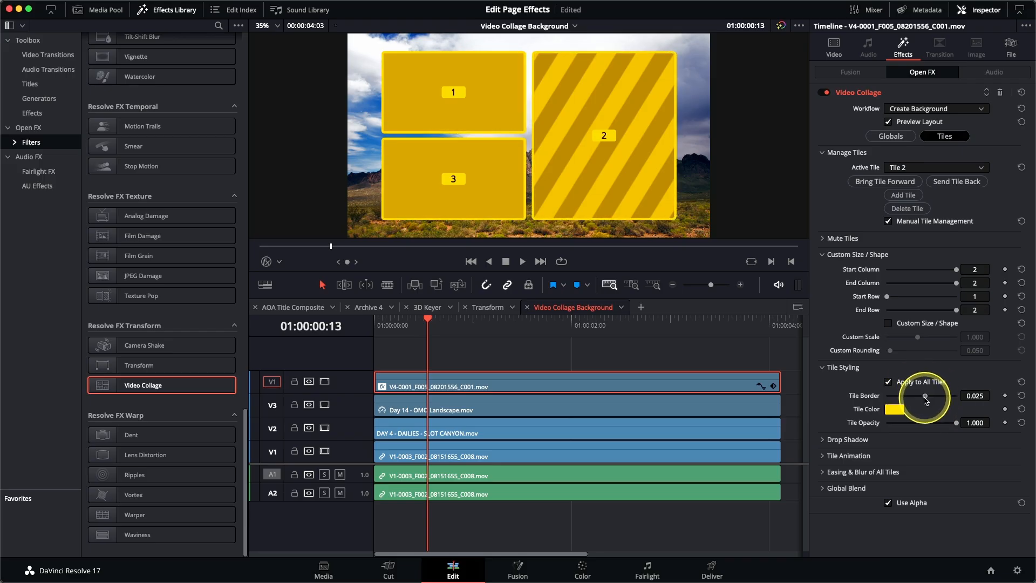
Change the Tile Color from yellow to green using the colour wheel
left_click(895, 409)
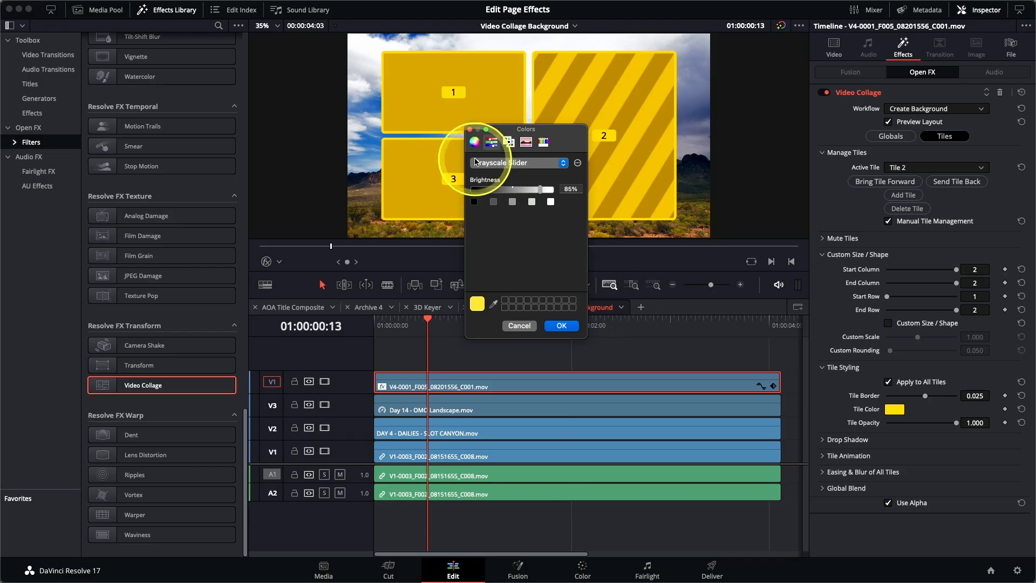
left_click(474, 142)
left_click_drag(535, 196, 524, 182)
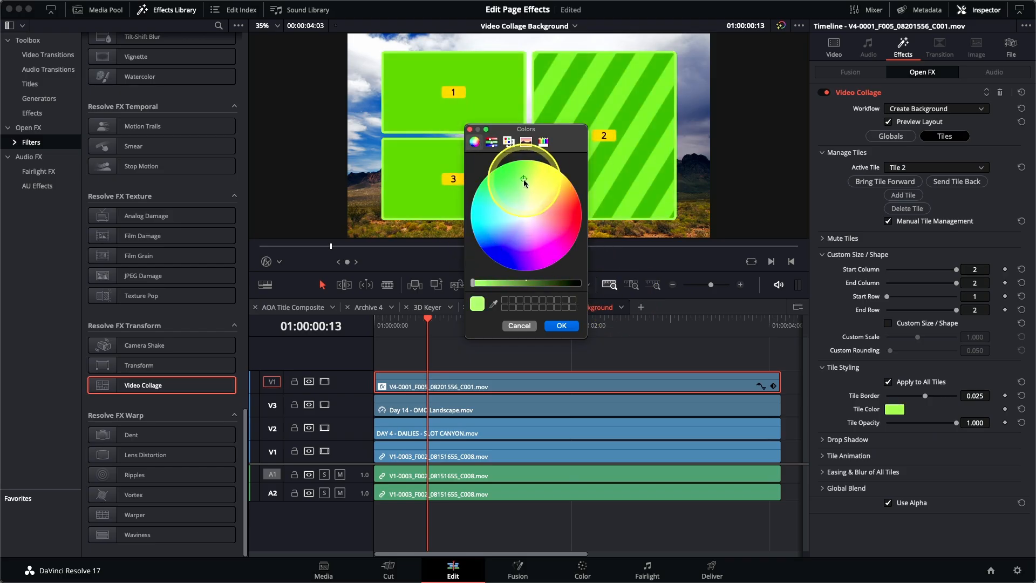
left_click(562, 326)
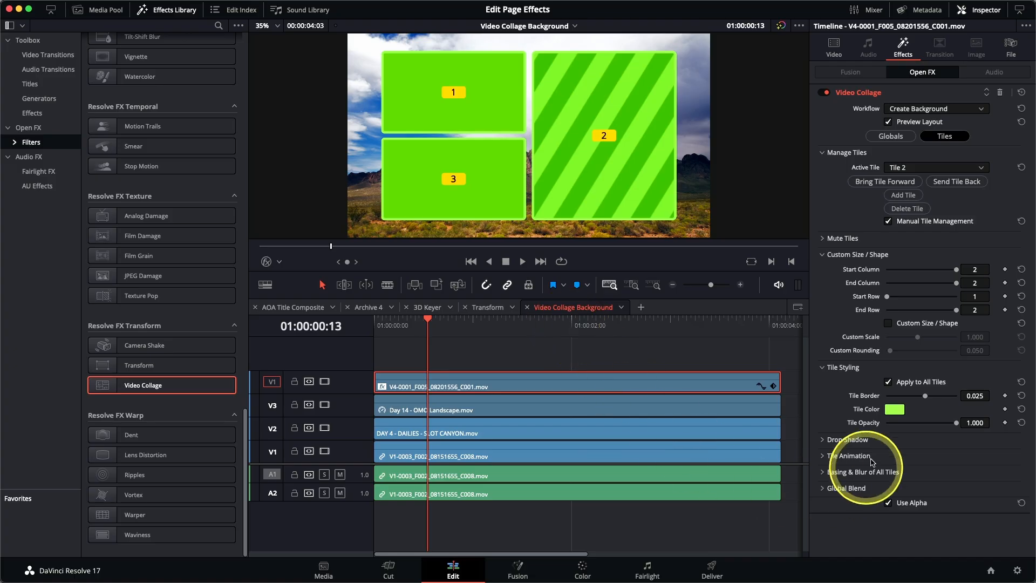
Add a drop shadow: strength 0.581, distance 0.033, blur 0.496
left_click(824, 439)
scroll(835, 408, "down", 2)
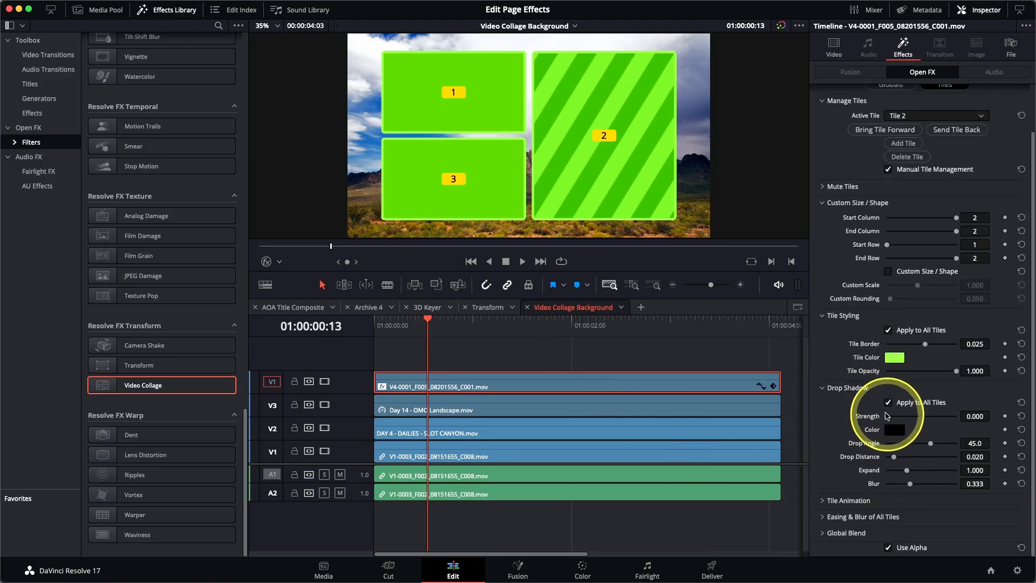
left_click_drag(888, 419, 925, 421)
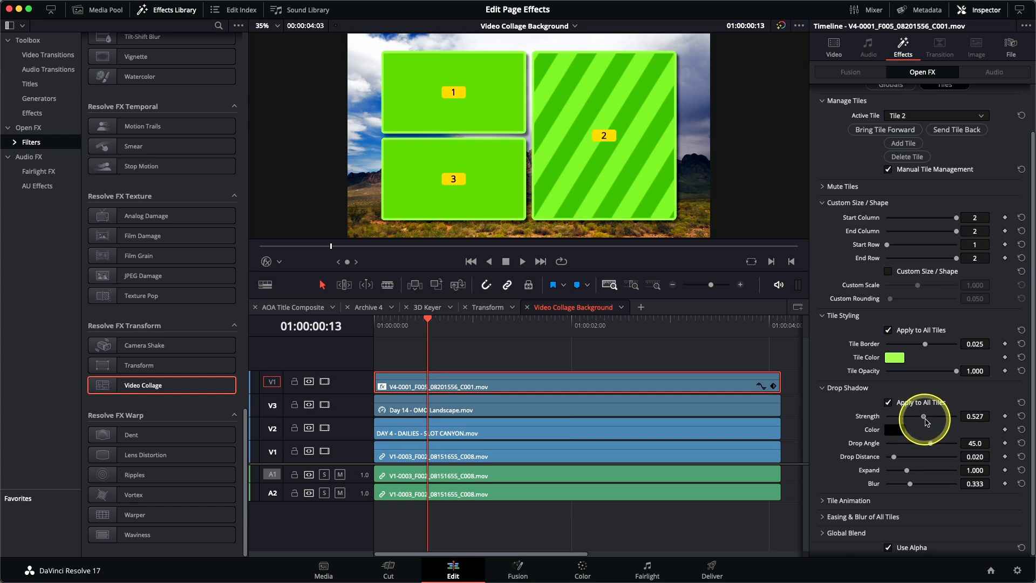
left_click_drag(893, 457, 936, 445)
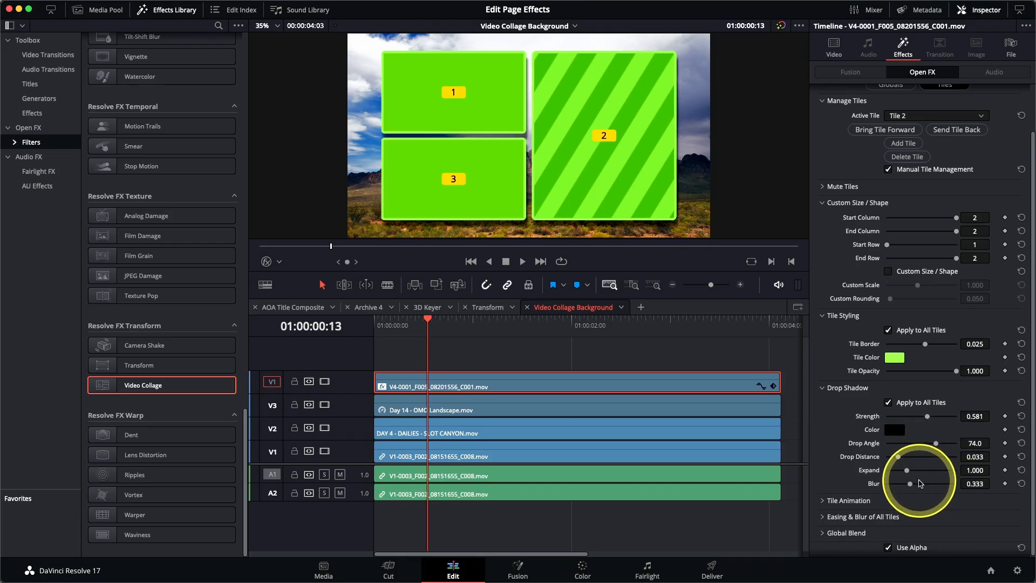
left_click_drag(911, 484, 912, 485)
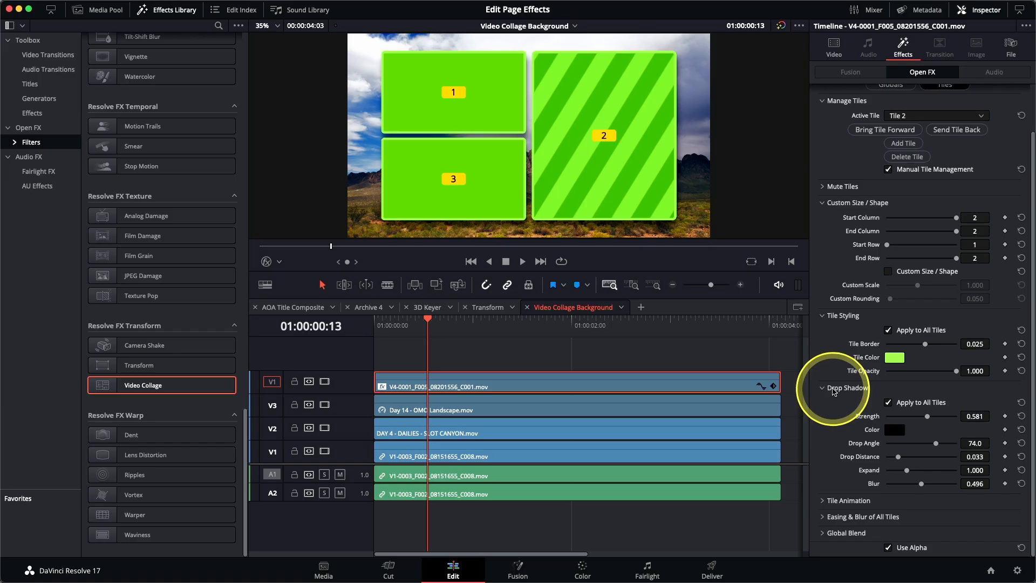
Set Tile Animation to Intro Only with Shrink off, Fade on and Duration 24
left_click(824, 502)
scroll(833, 464, "down", 3)
scroll(834, 458, "down", 2)
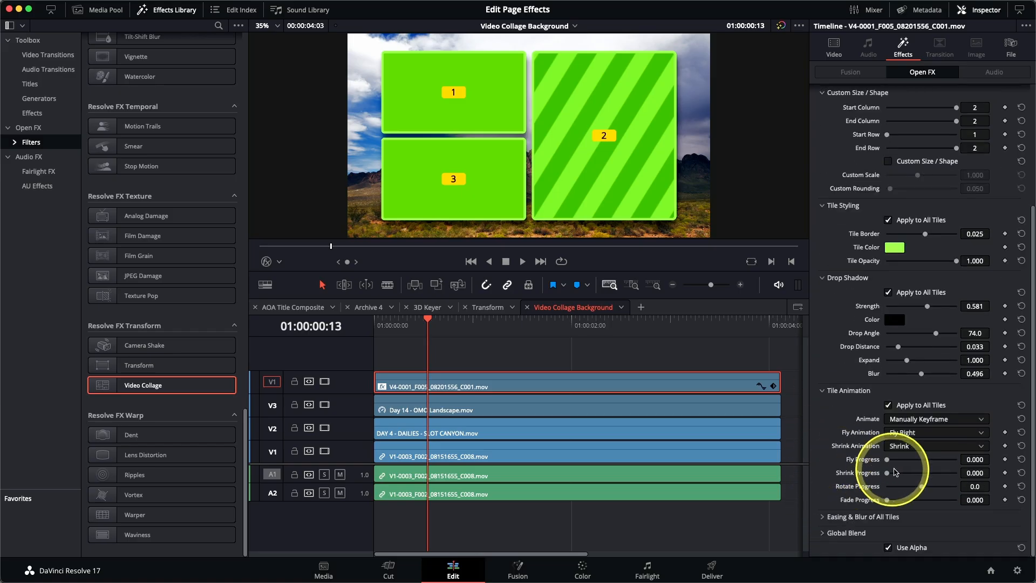
left_click(922, 423)
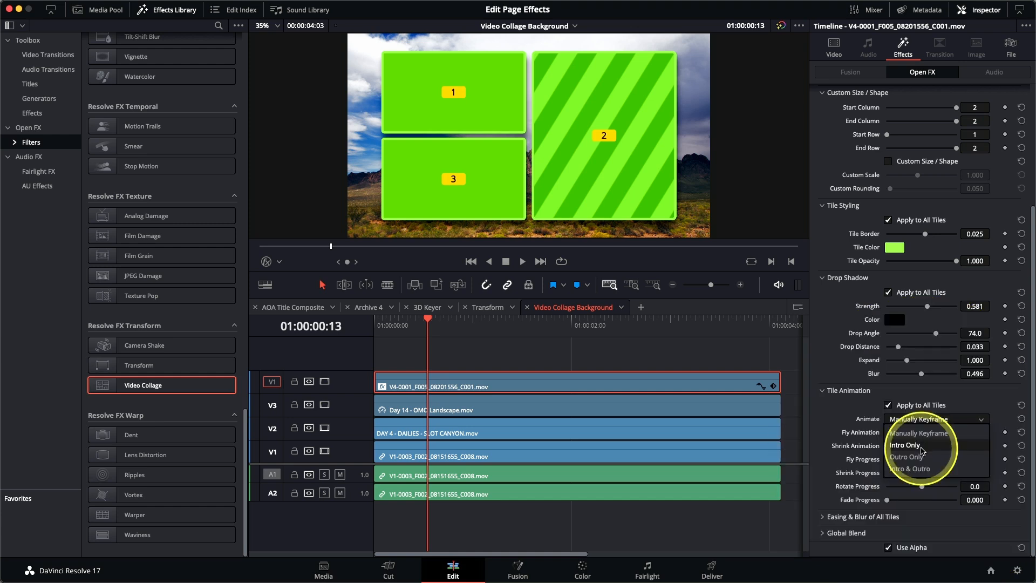
left_click(922, 446)
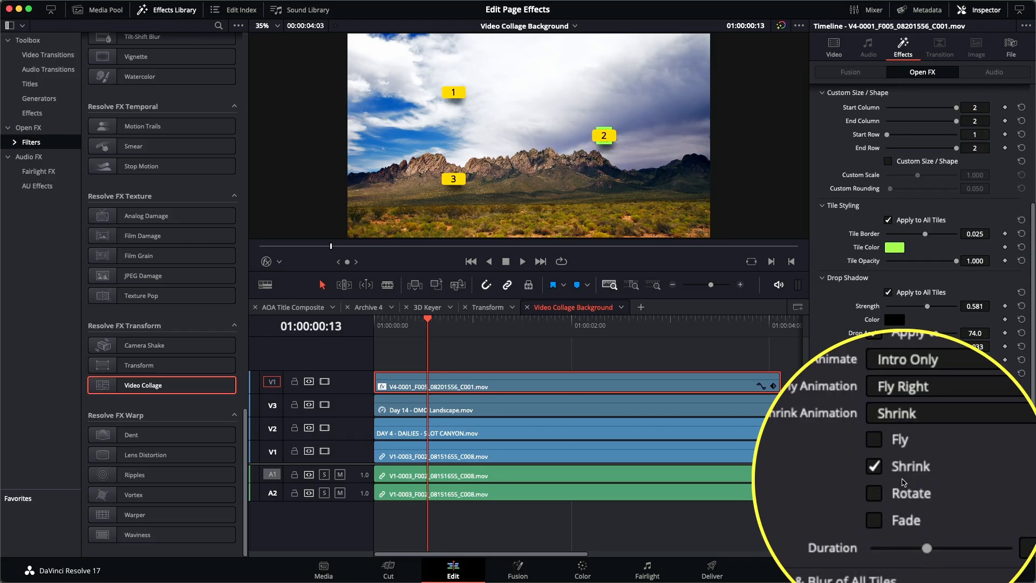
left_click(888, 473)
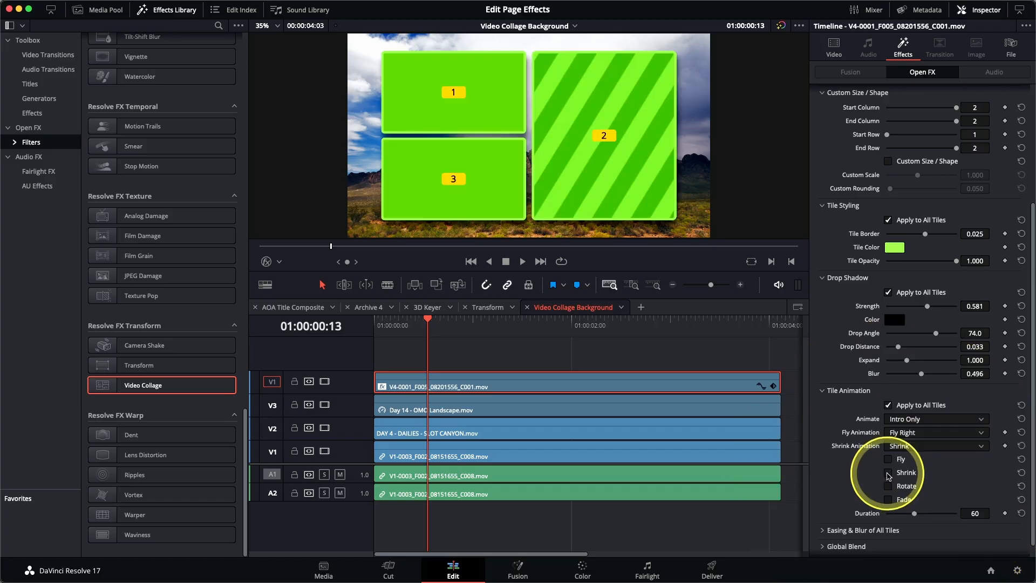
left_click(888, 499)
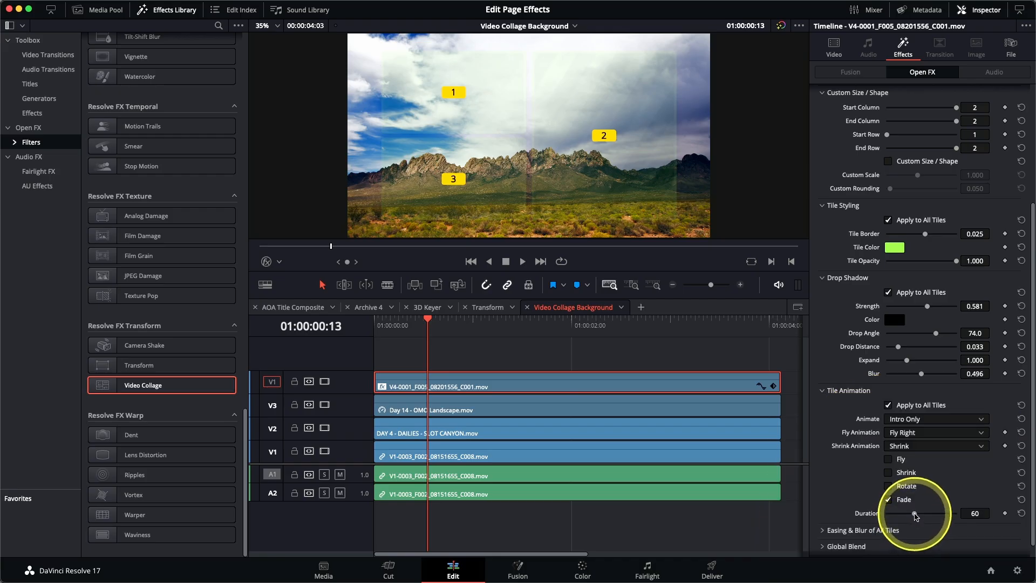
left_click_drag(916, 517, 899, 522)
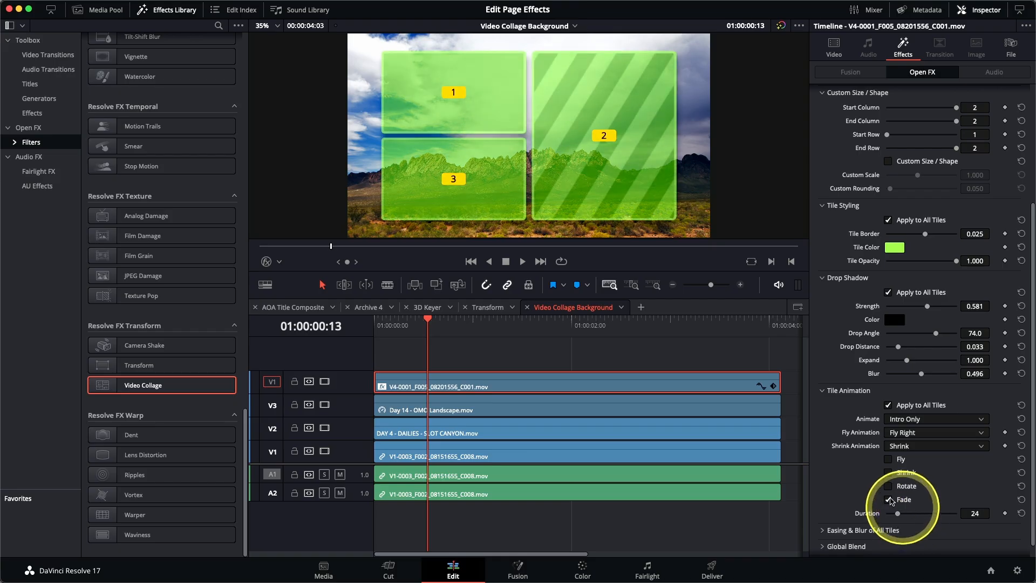
left_click_drag(428, 323, 367, 346)
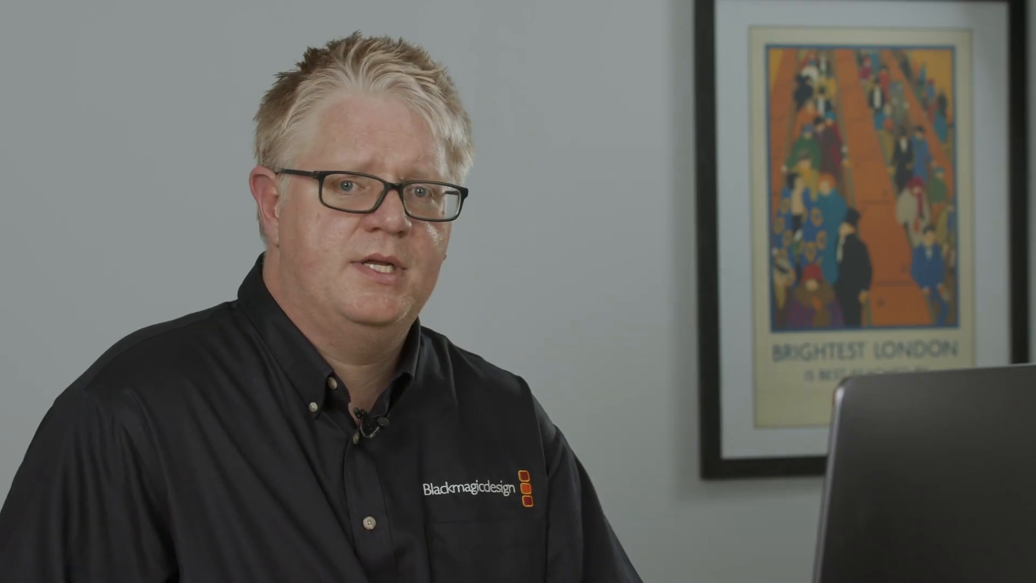
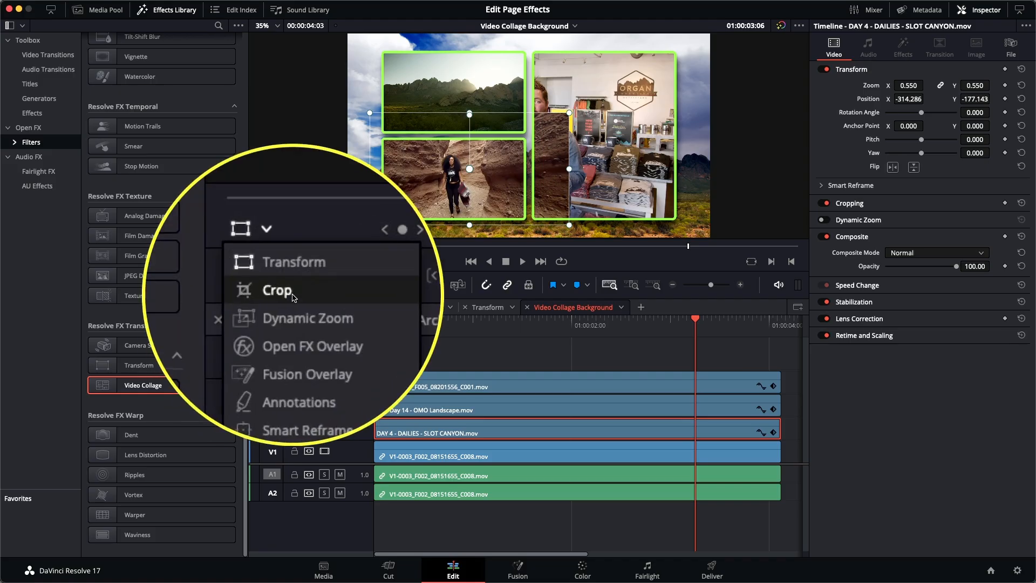
Switch the viewer's on-screen controls to Crop mode
left_click(292, 294)
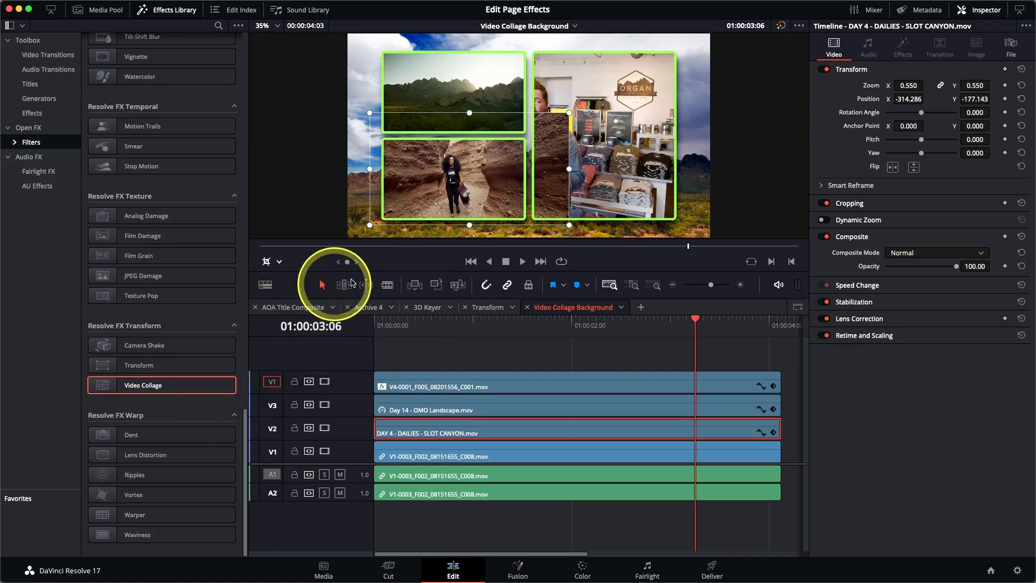
Crop the slot canyon clip's left and right edges to its tile, and select the man's clip for transforming
left_click_drag(569, 170, 531, 171)
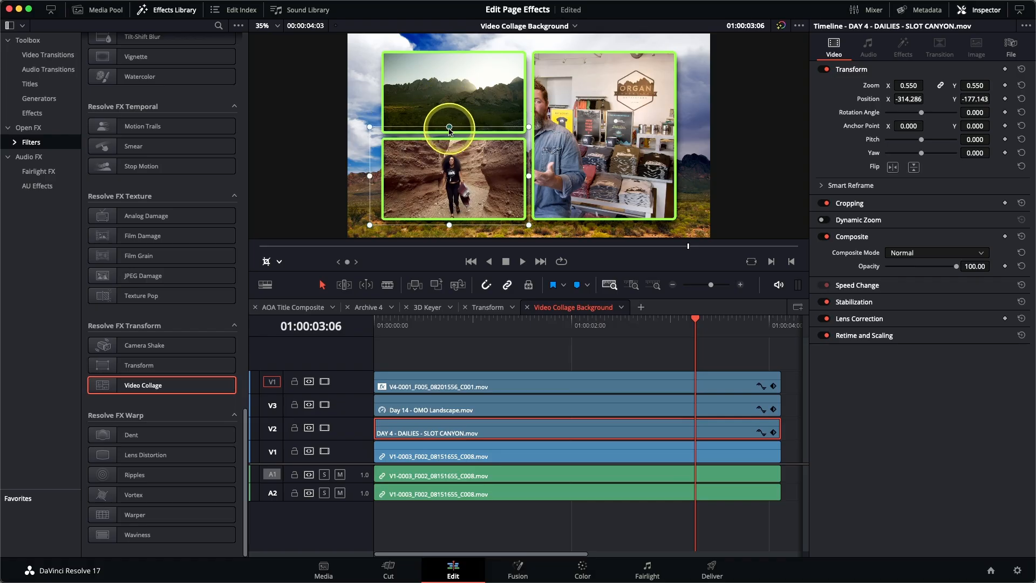
left_click_drag(370, 180, 371, 181)
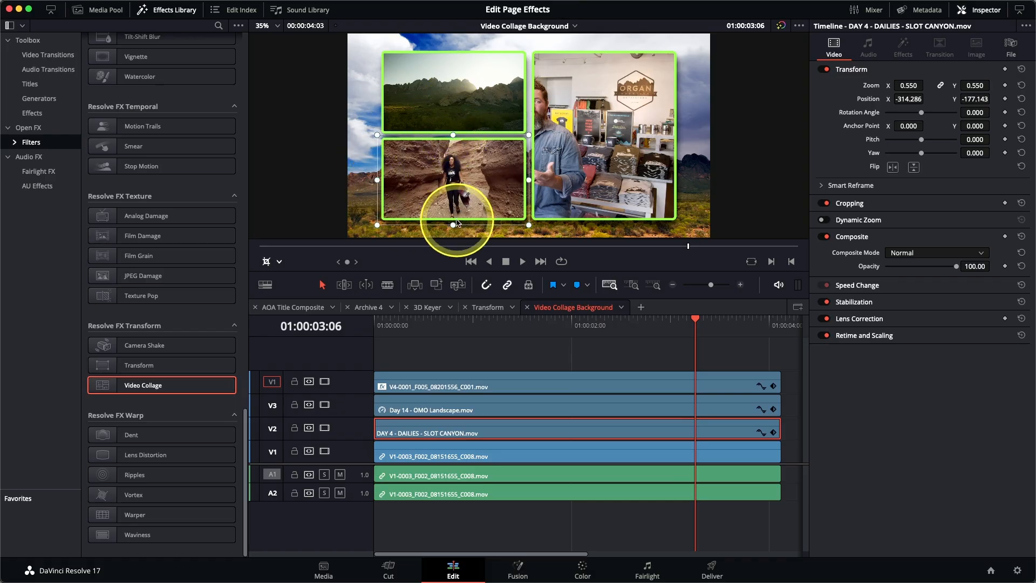
left_click(525, 453)
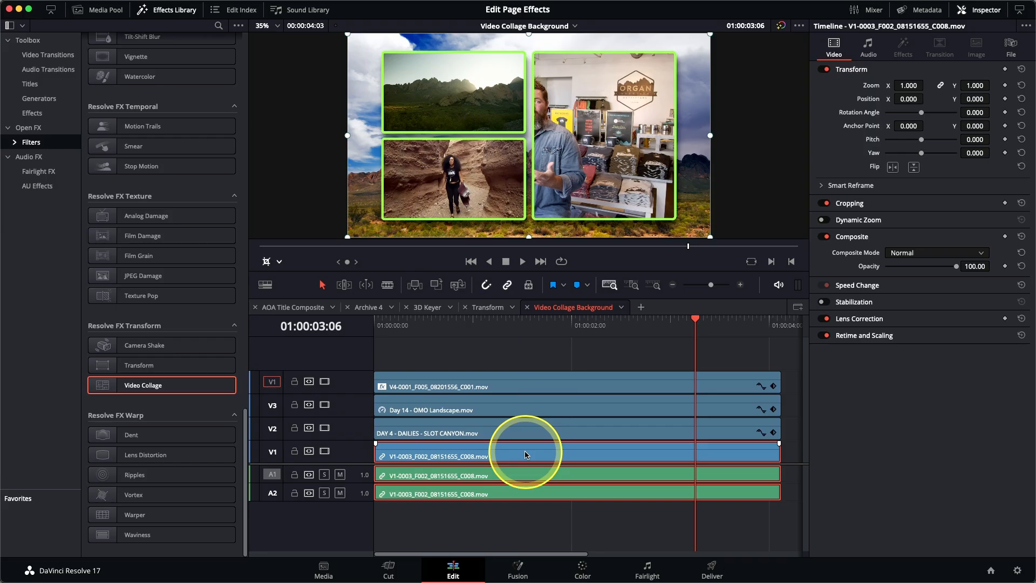
left_click(278, 262)
left_click(284, 279)
Place the man's clip in the right tile at zoom 1.185, position 374.286/42.857, and play back
left_click_drag(599, 159, 676, 153)
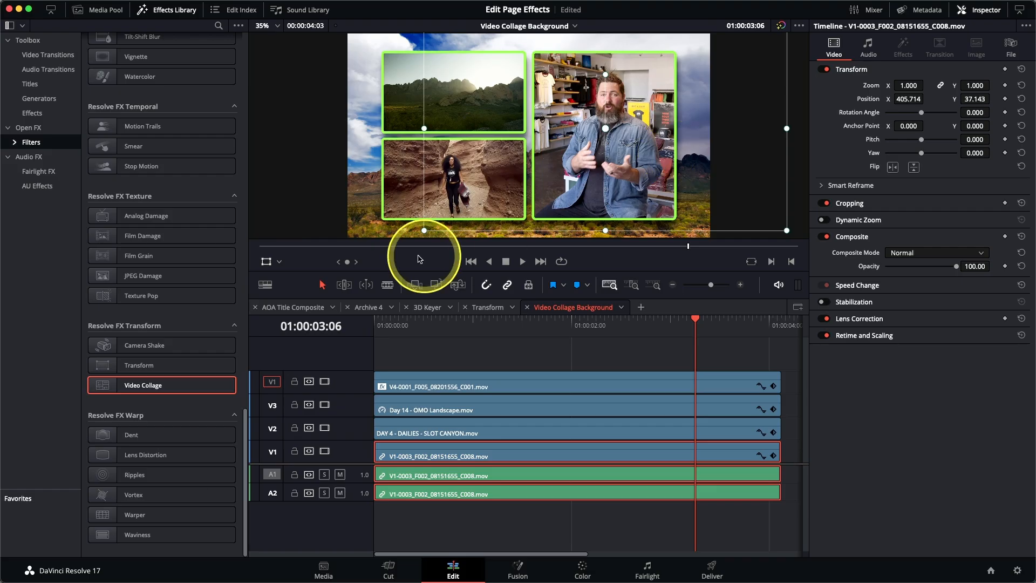
left_click_drag(424, 230, 388, 255)
left_click_drag(608, 212, 613, 202)
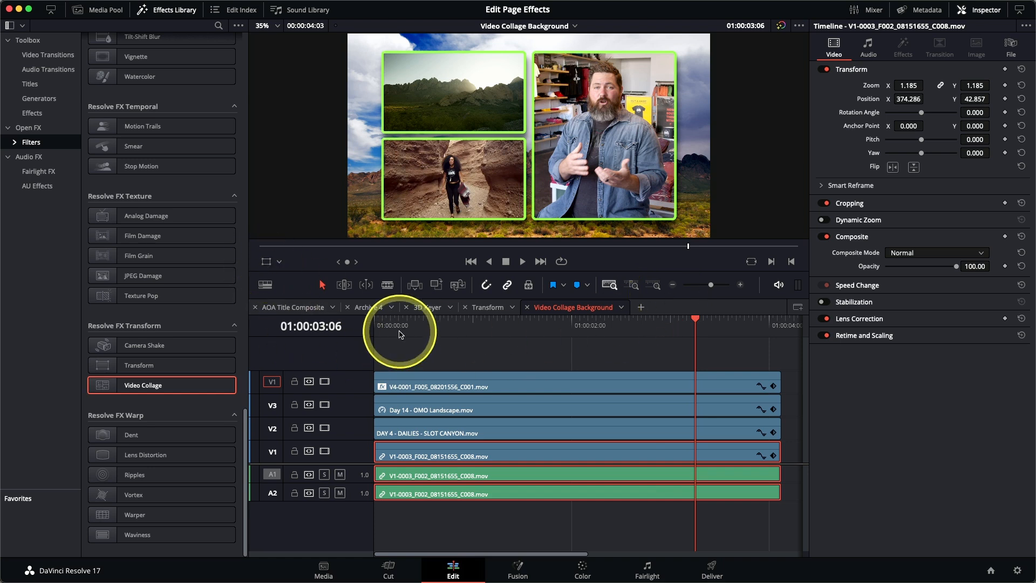
left_click_drag(399, 331, 355, 337)
key("space")
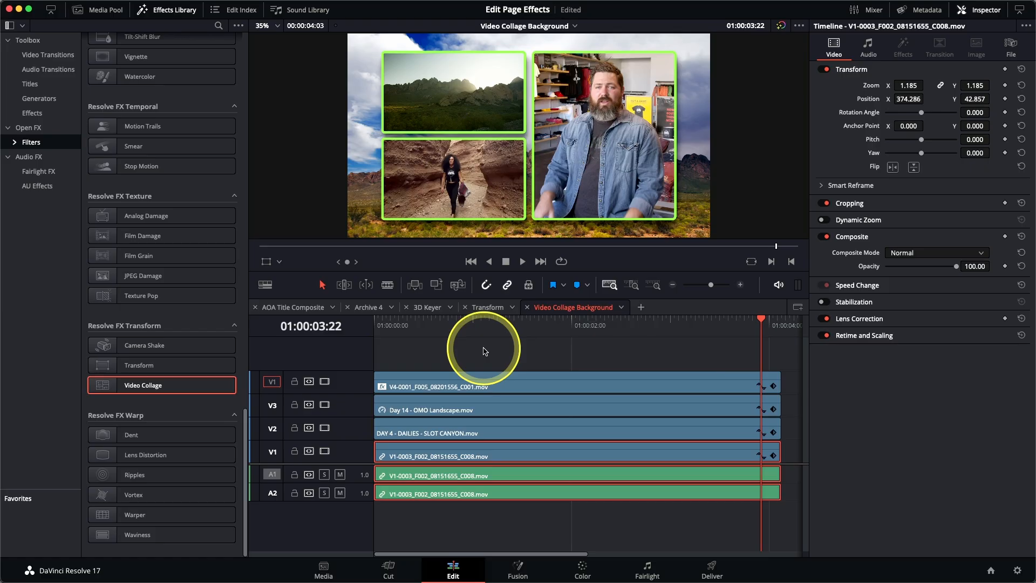
Open the Video Collage Tiles timeline and preview it up to where the logo appears
left_click(544, 28)
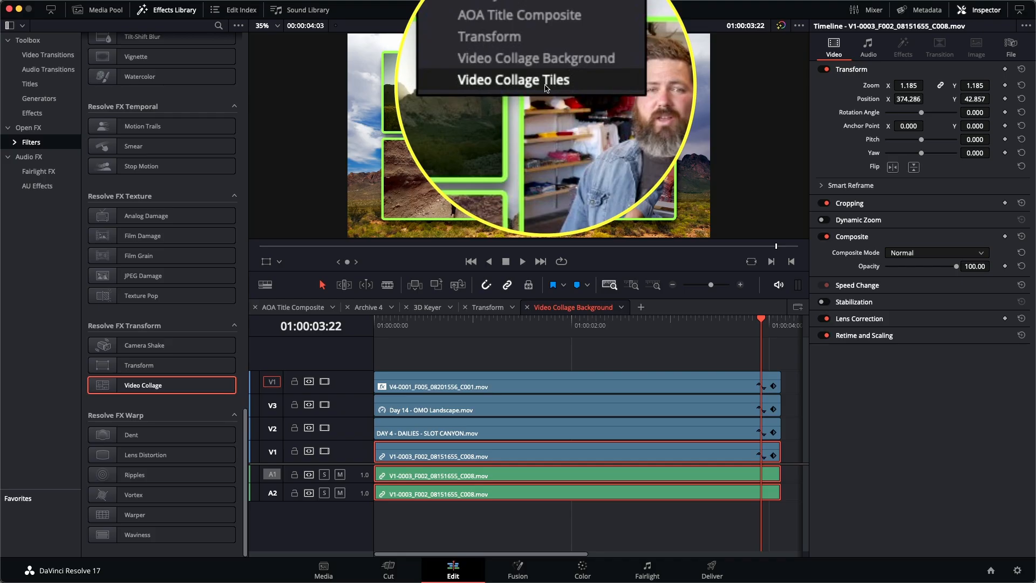
left_click(545, 88)
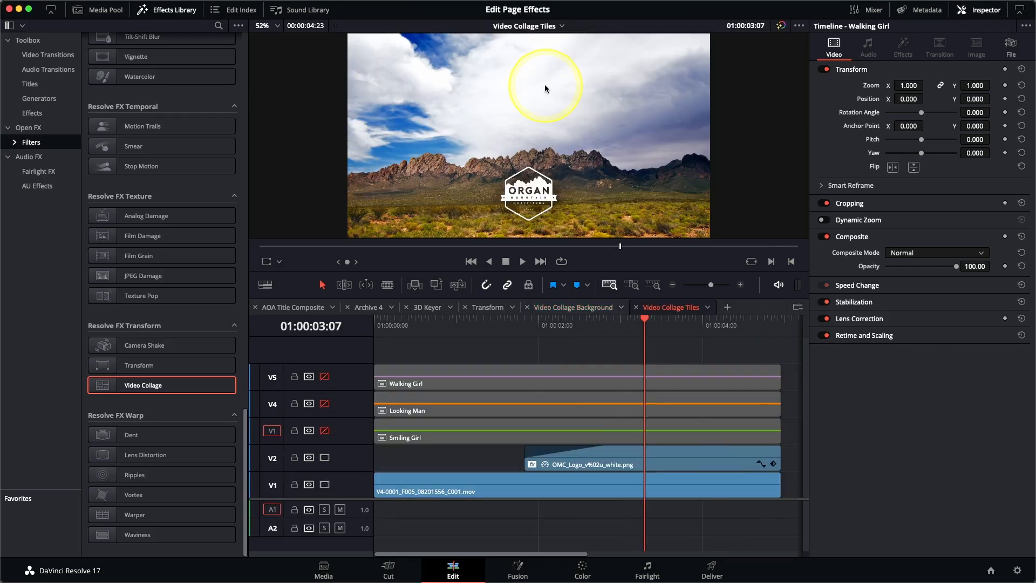
left_click(573, 331)
left_click_drag(573, 334, 432, 336)
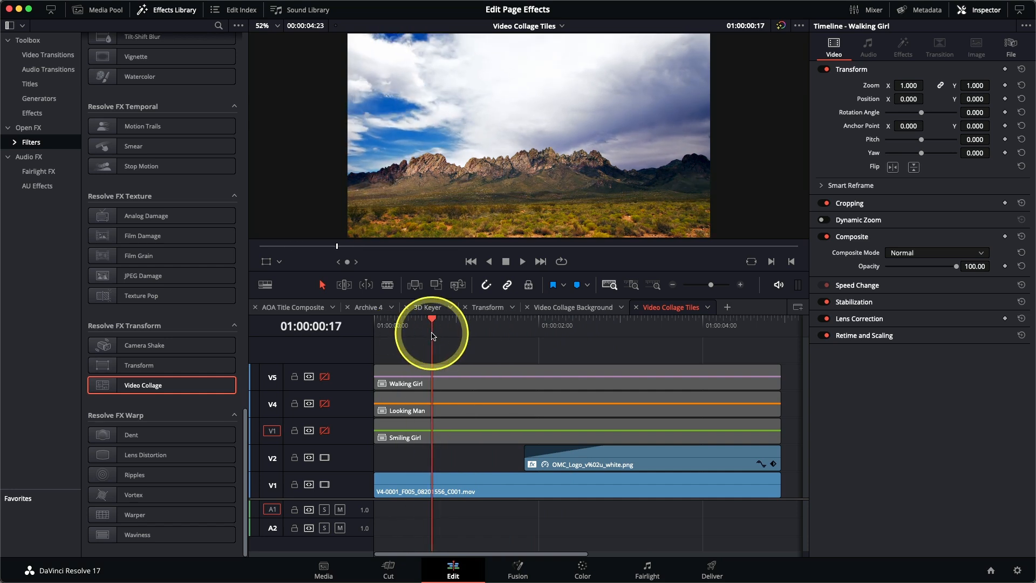
left_click_drag(432, 335, 376, 341)
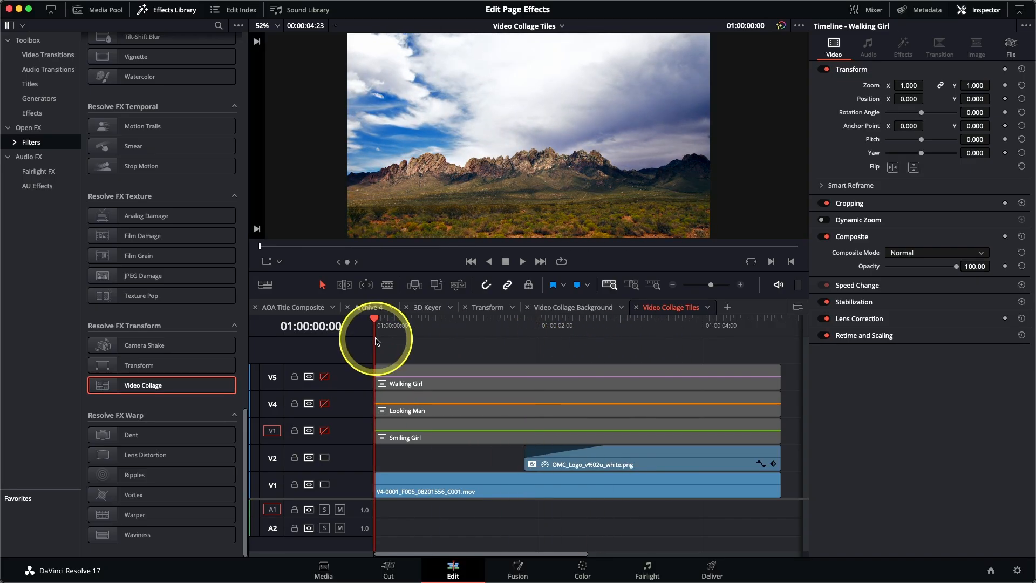
Enable the Smiling Girl, Looking Man and Walking Girl tracks and preview the stacked clips
left_click(324, 431)
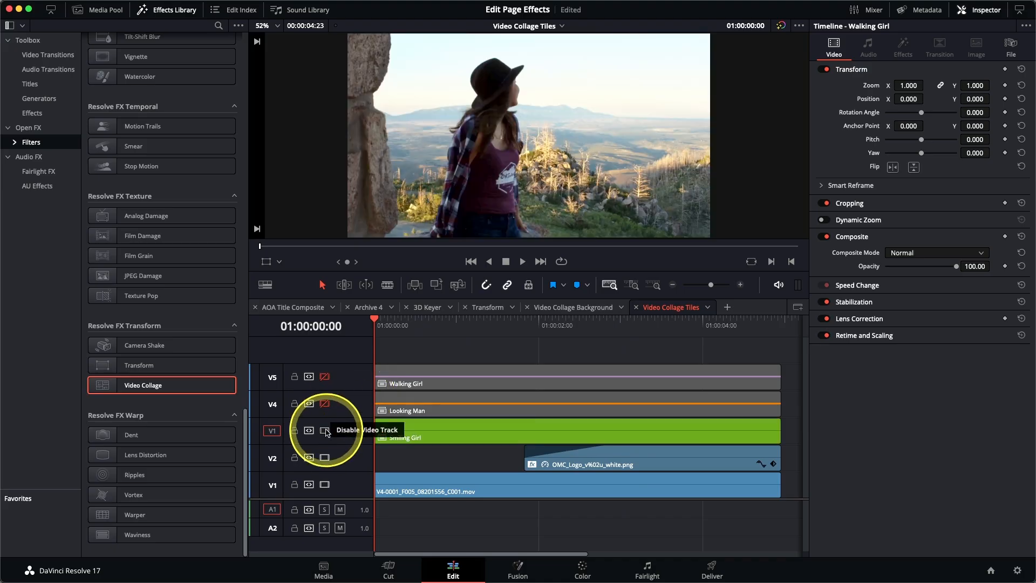
mouse_move(384, 325)
left_mouse_down()
mouse_move(549, 332)
mouse_move(602, 323)
mouse_move(373, 328)
left_mouse_up()
left_click(324, 404)
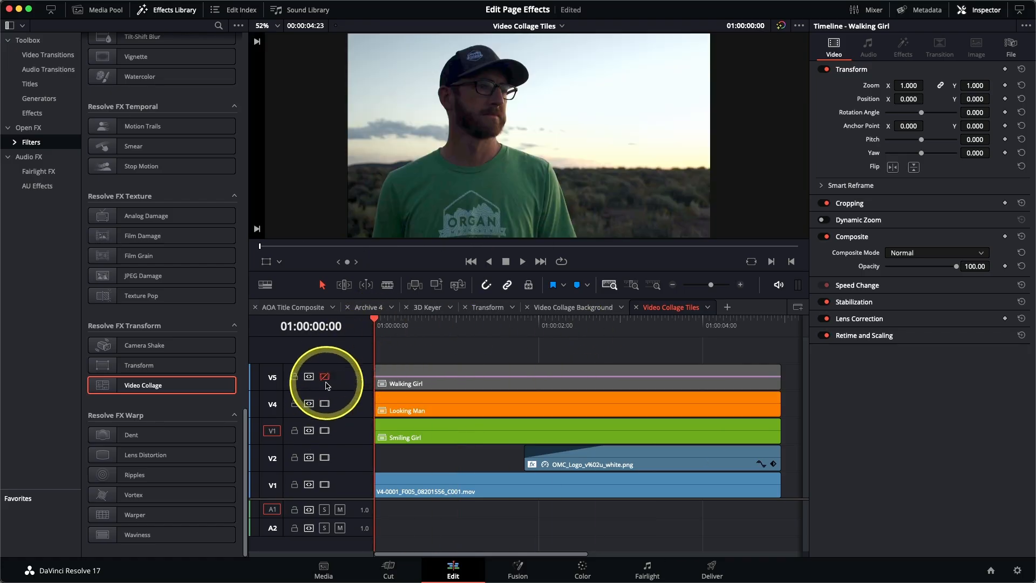
left_click(324, 376)
mouse_move(385, 328)
left_mouse_down()
mouse_move(541, 335)
mouse_move(435, 324)
mouse_move(378, 330)
left_mouse_up()
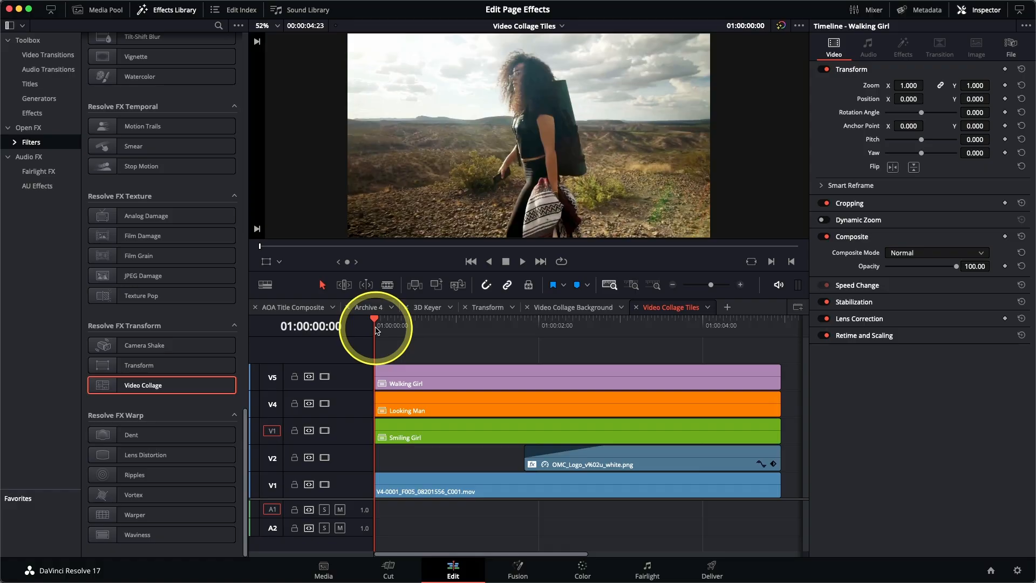
Disable the Walking Girl and Looking Man tracks and apply Video Collage to the Smiling Girl clip
left_click(324, 377)
left_click(325, 403)
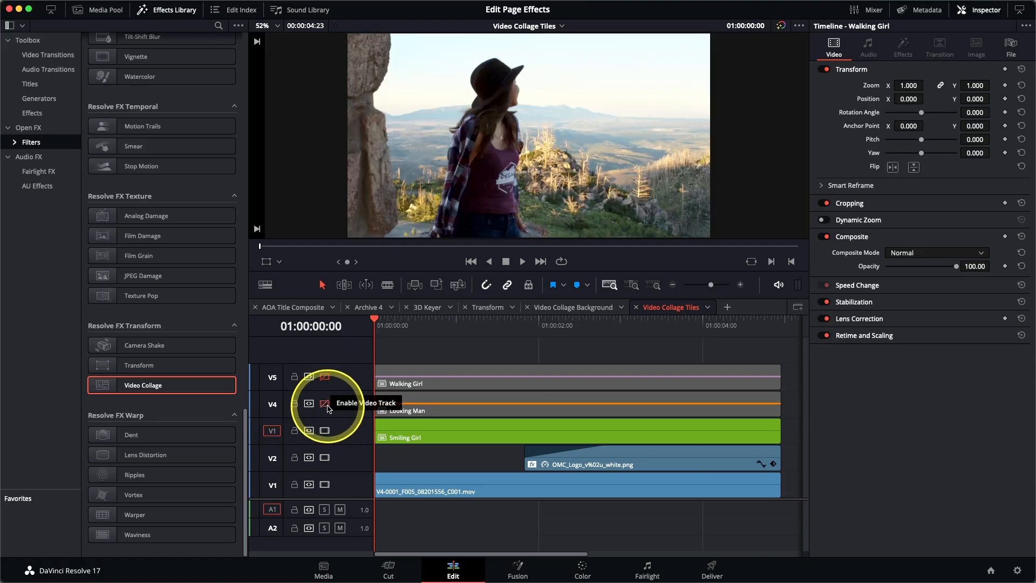
left_click_drag(391, 329, 504, 331)
left_click(491, 441)
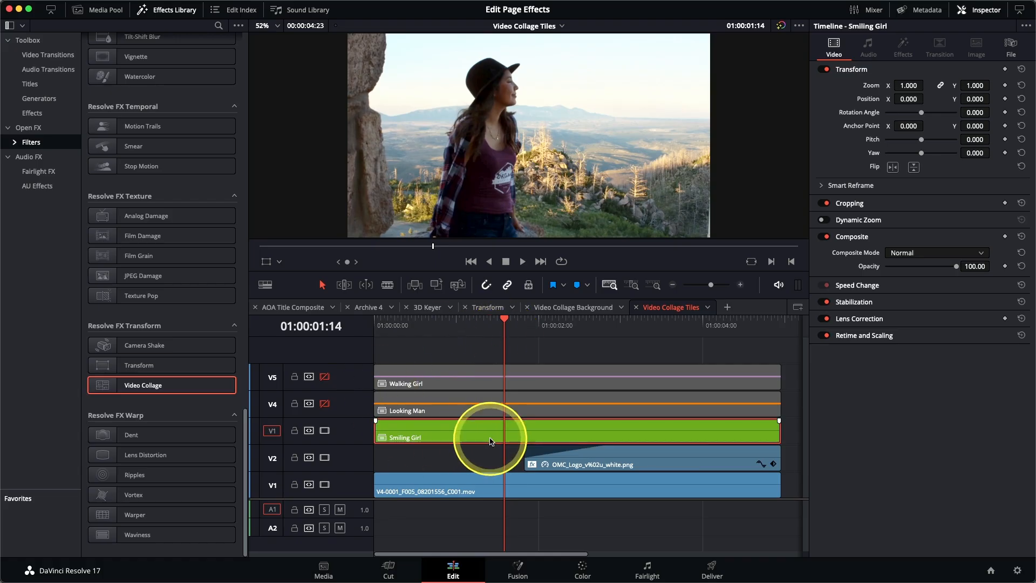
double_click(164, 385)
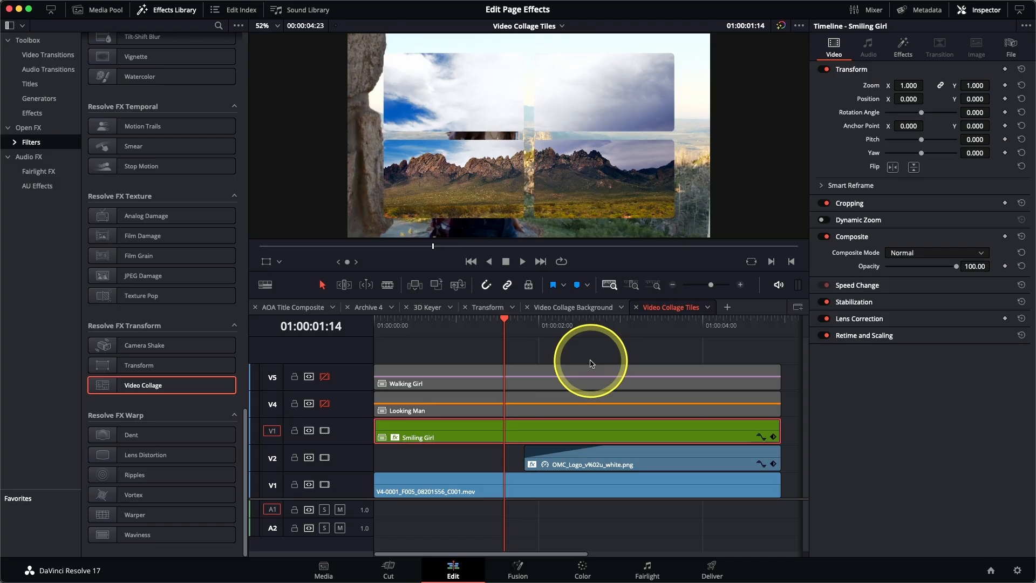
Set the Video Collage workflow on the Smiling Girl clip to Create Tile
left_click(903, 51)
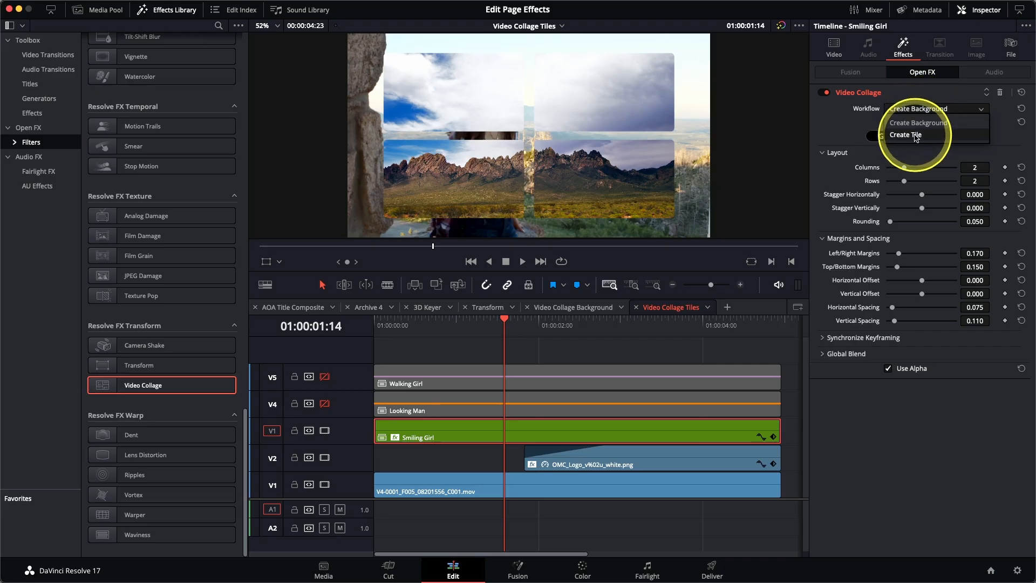
left_click(916, 135)
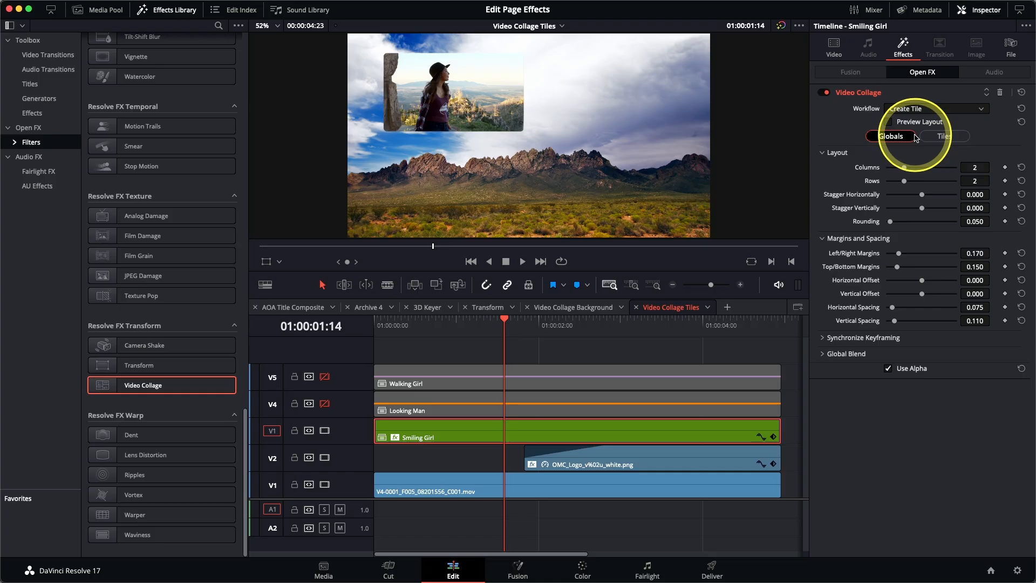
left_click(890, 122)
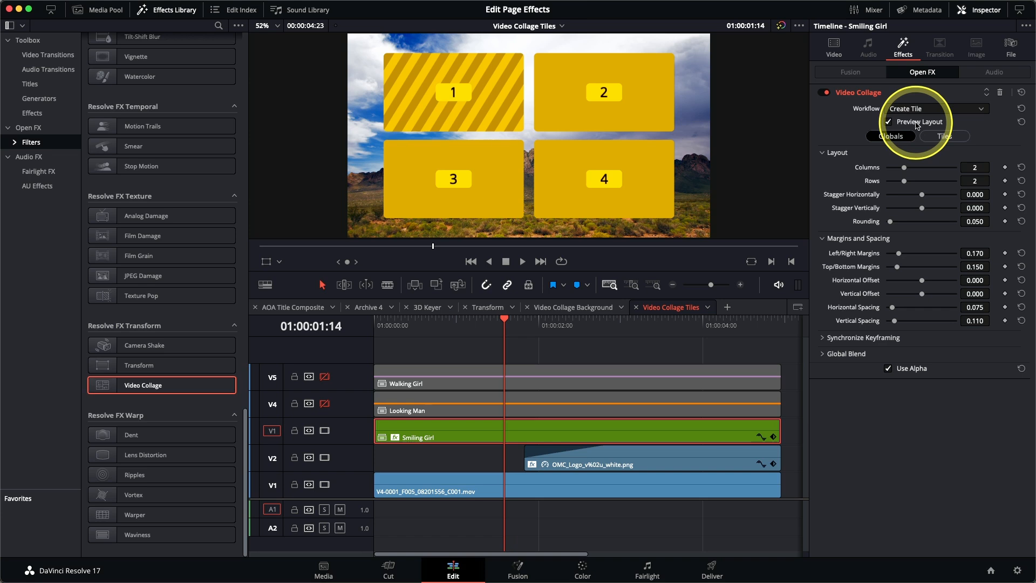
left_click_drag(905, 171, 917, 170)
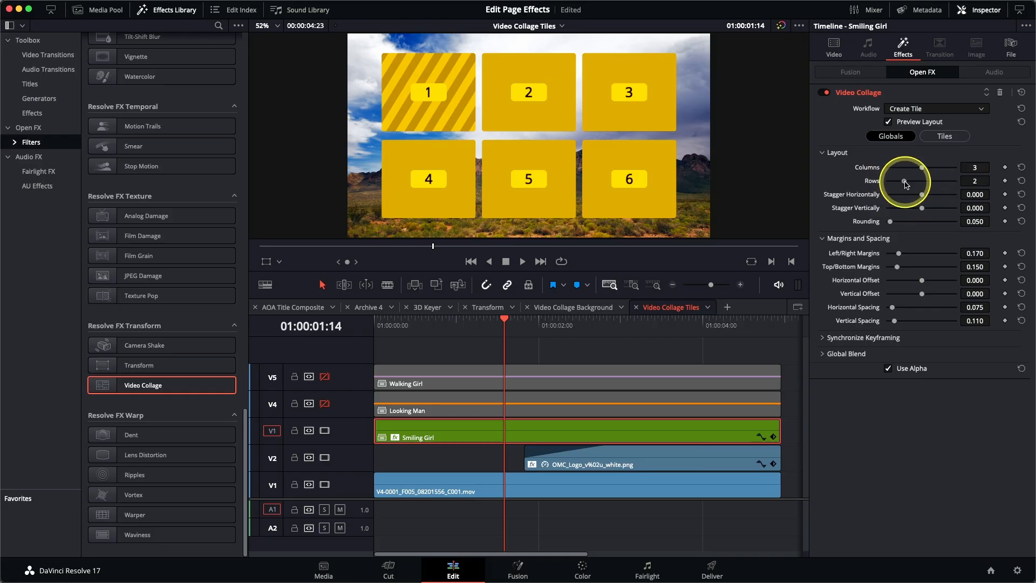
left_click_drag(904, 181, 889, 183)
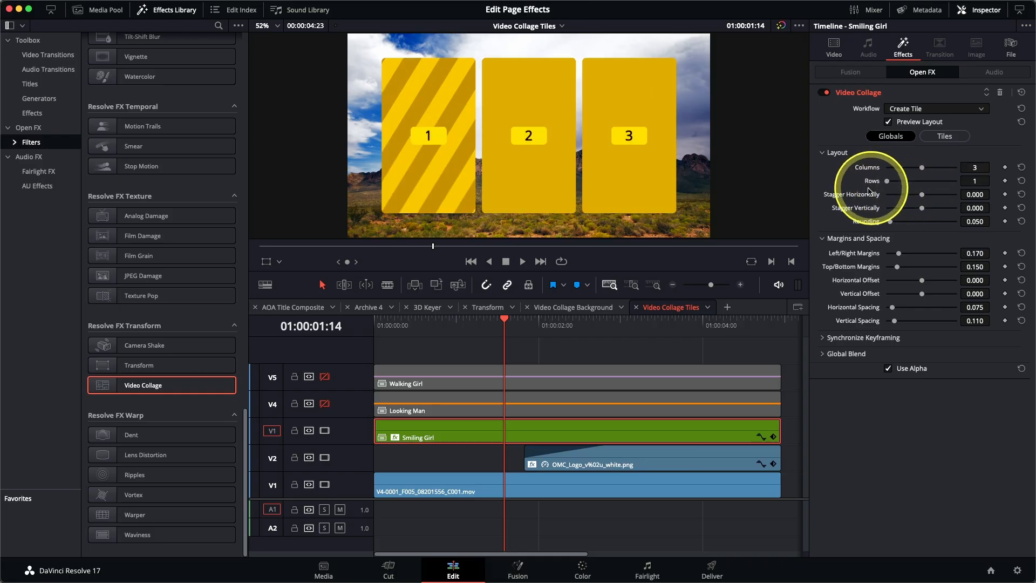
left_click_drag(891, 223, 963, 221)
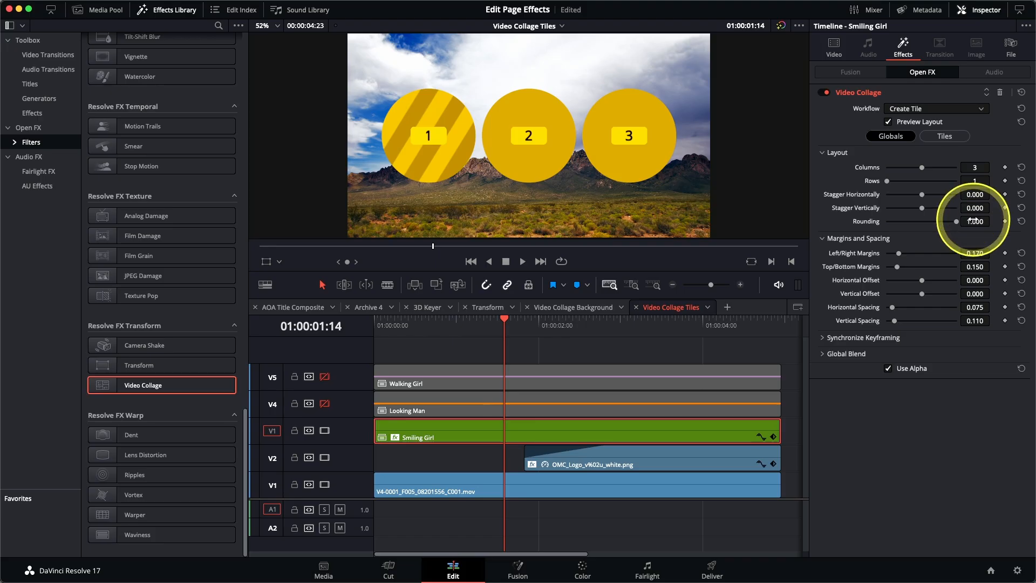
left_click_drag(922, 297, 936, 296)
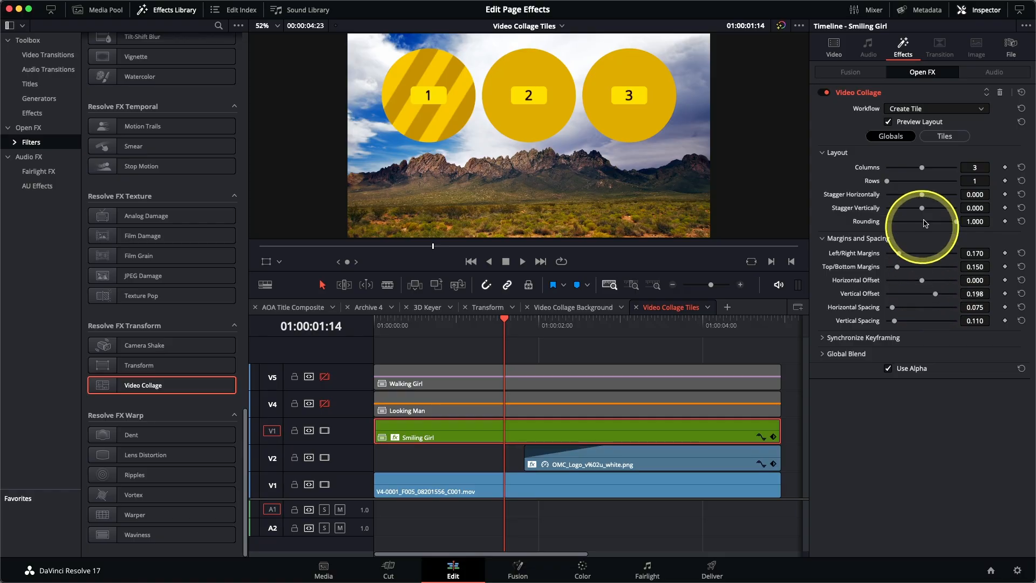
left_click(943, 137)
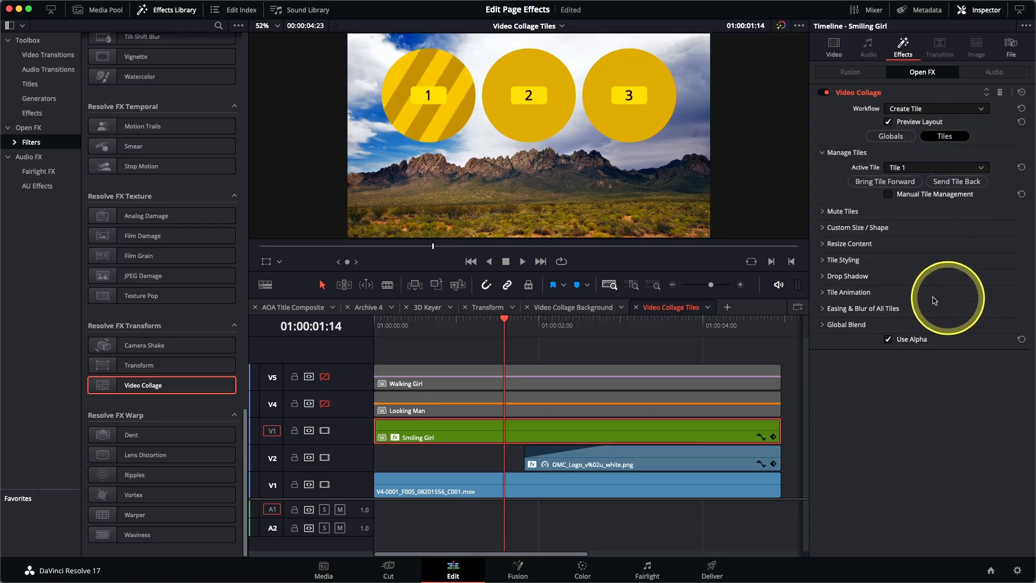
Give the tiles a 0.010 border and a near-white tile colour at 90% brightness
left_click(824, 260)
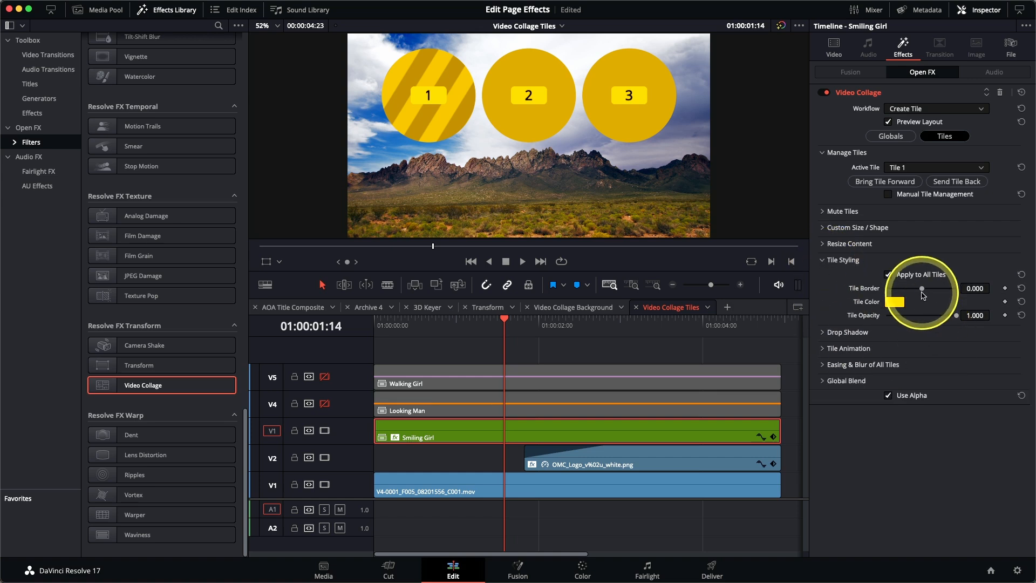
left_click_drag(923, 291, 924, 292)
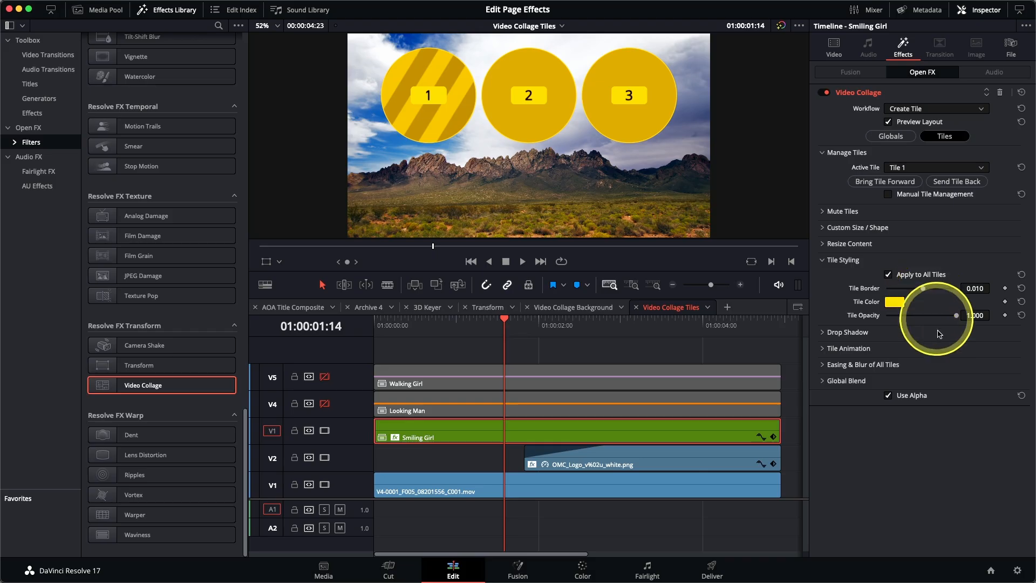
left_click(894, 301)
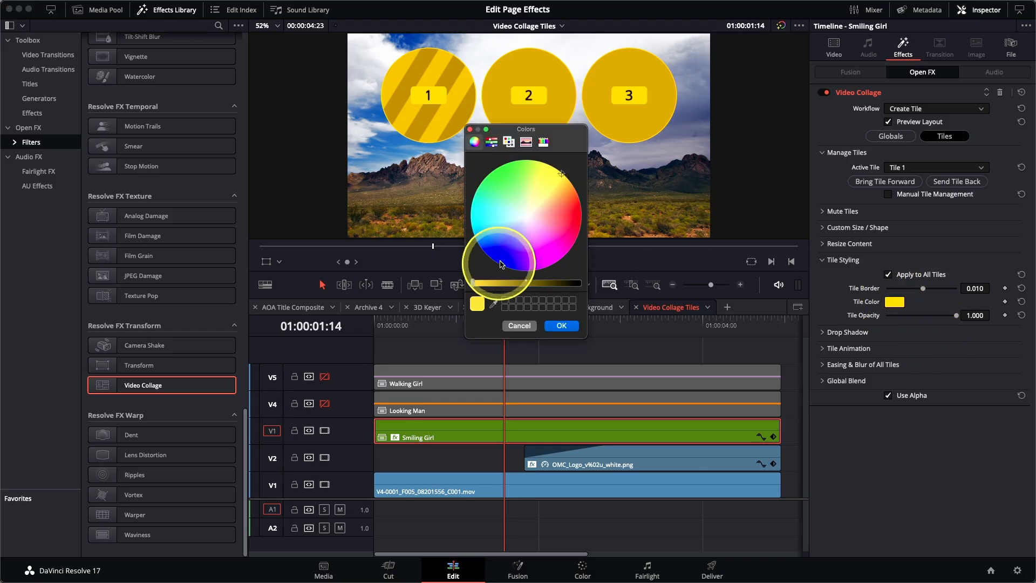
left_click(491, 141)
left_click_drag(547, 192, 548, 190)
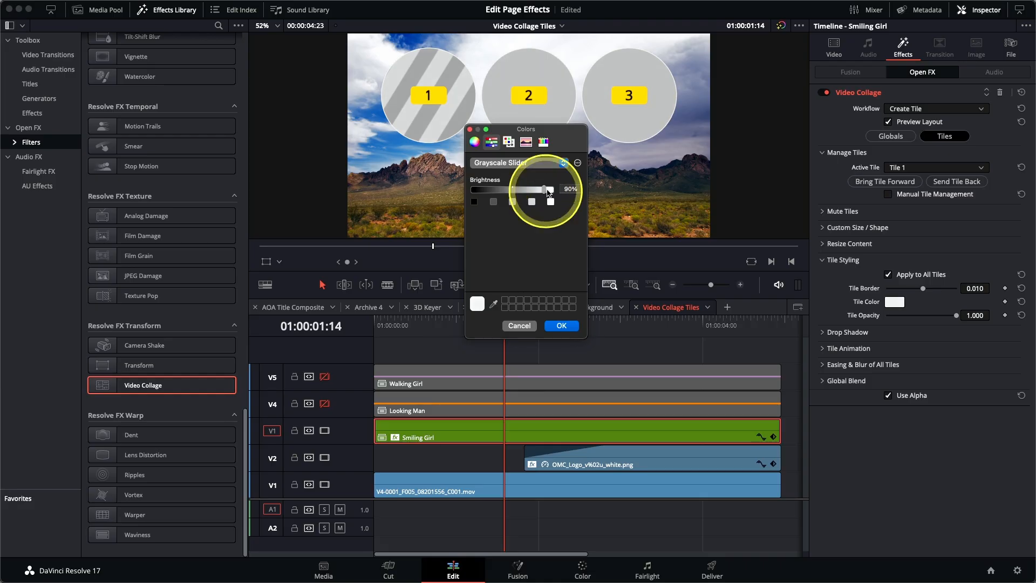
left_click(565, 326)
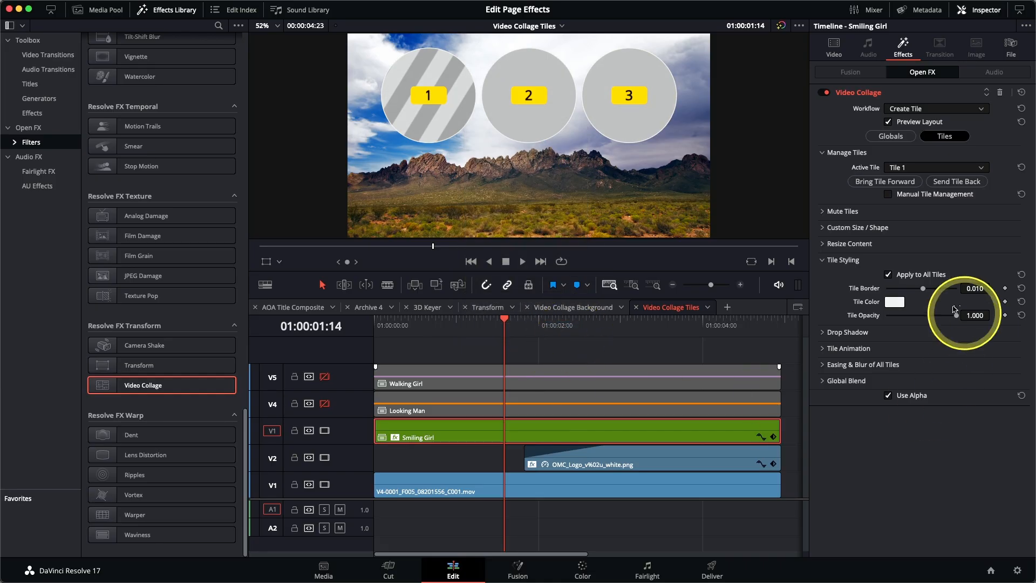
left_click(822, 333)
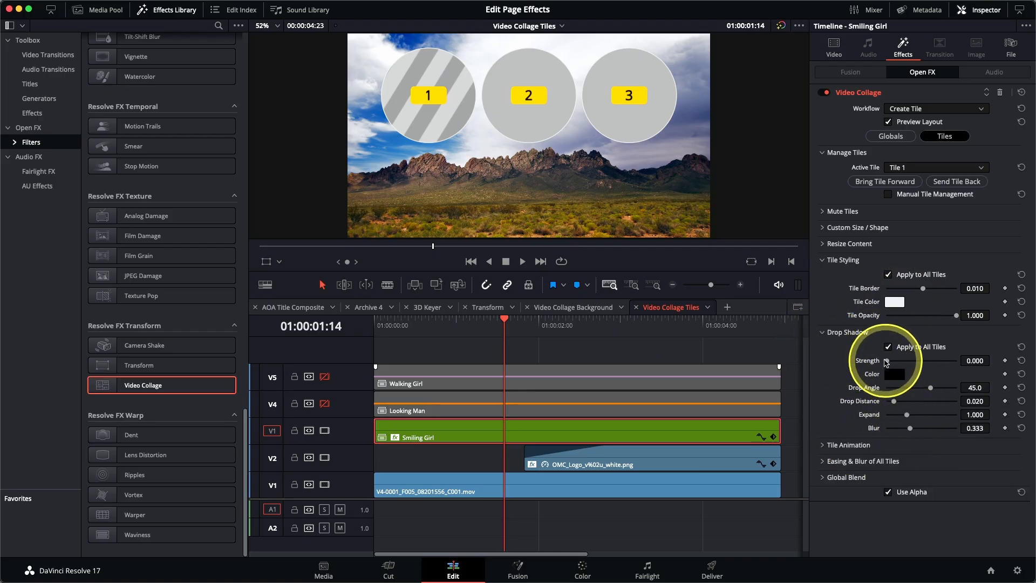
Set the drop shadow to strength 0.581, angle 87.8, distance 0.042 and blur 0.628
left_click_drag(887, 360, 909, 363)
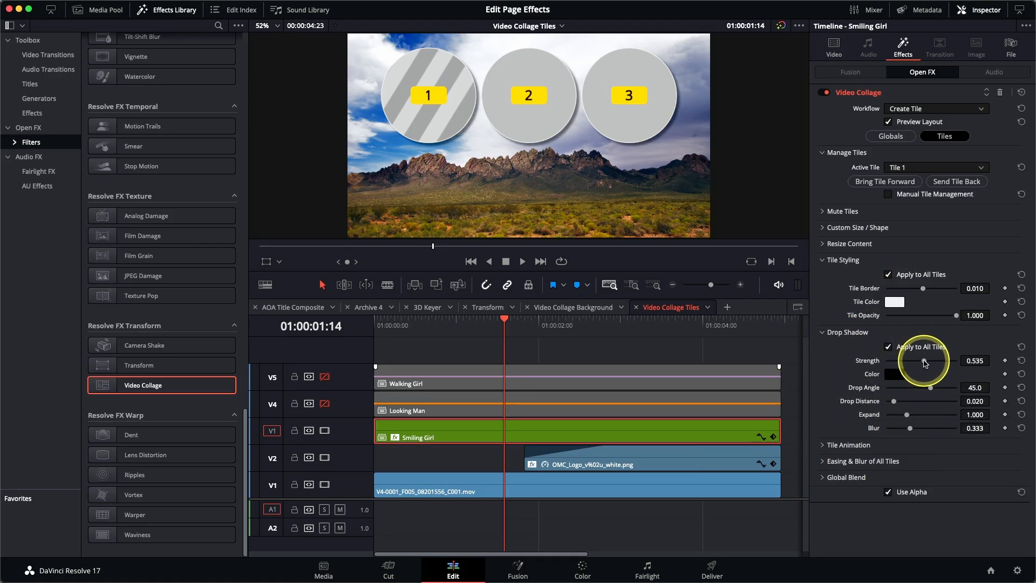
left_click_drag(928, 388, 941, 389)
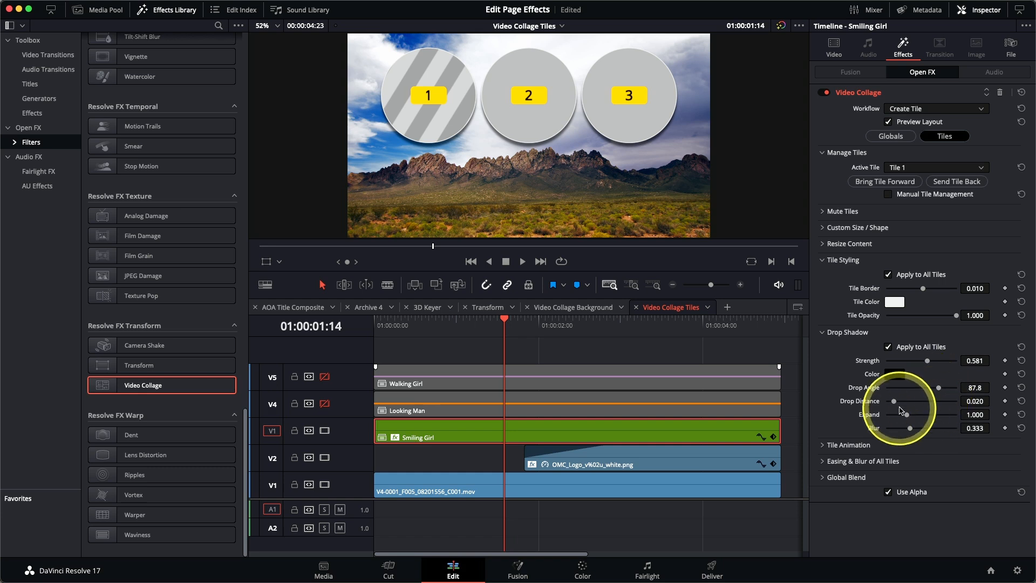
left_click_drag(894, 402, 928, 430)
left_click(910, 429)
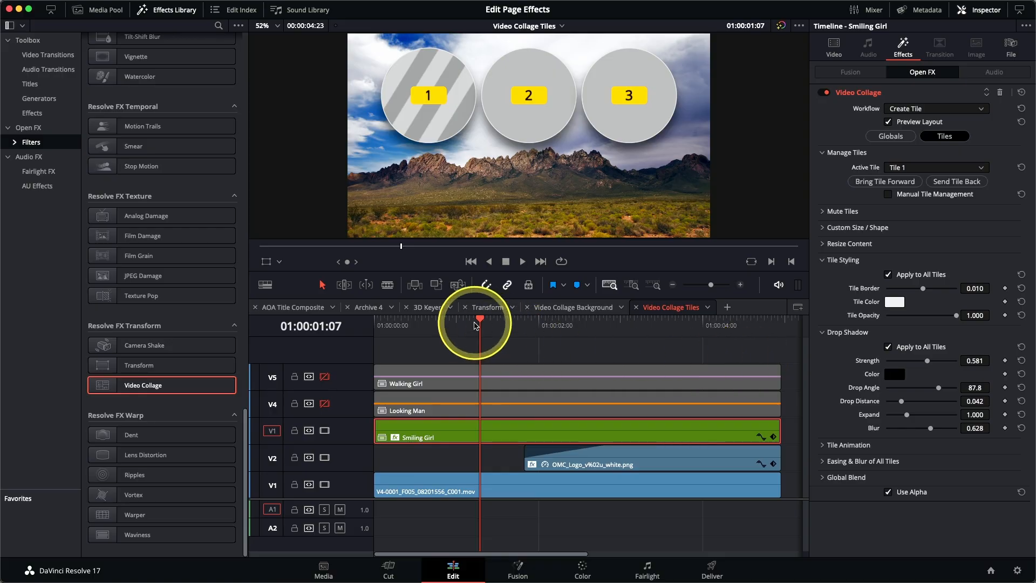
left_click_drag(479, 323, 550, 339)
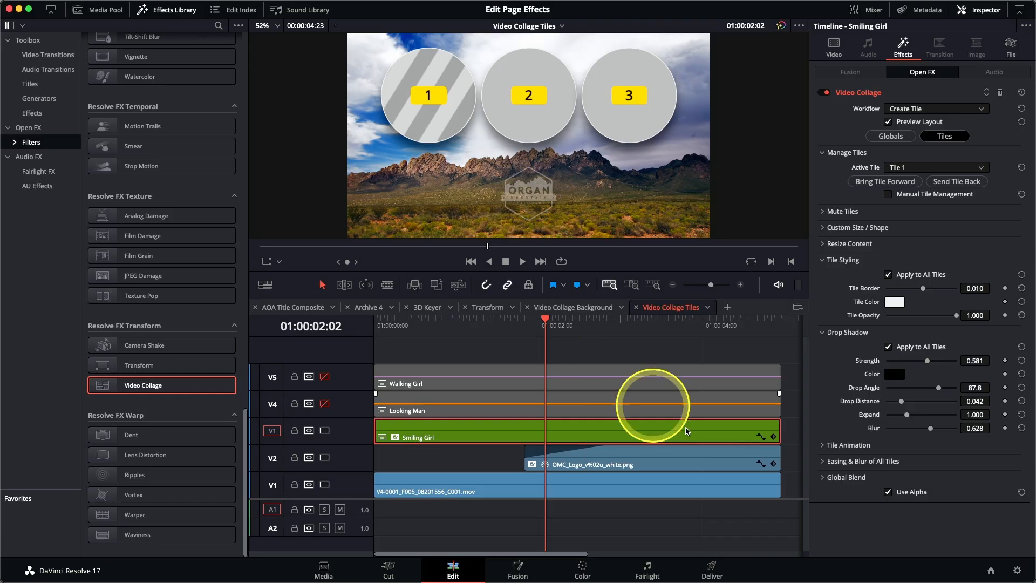
Set the tile Fly Animation to Fly Up
left_click(822, 445)
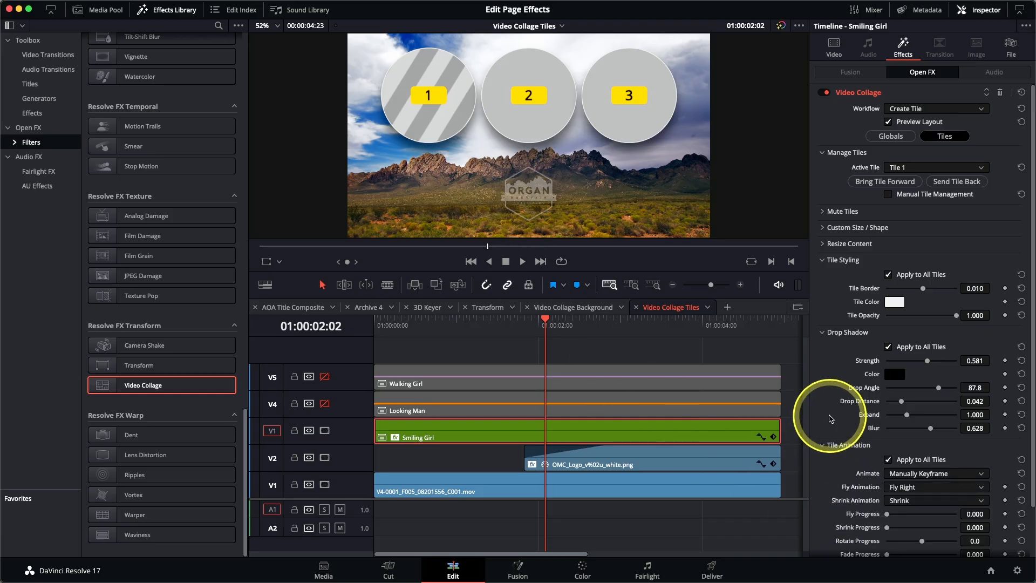
scroll(830, 418, "down", 2)
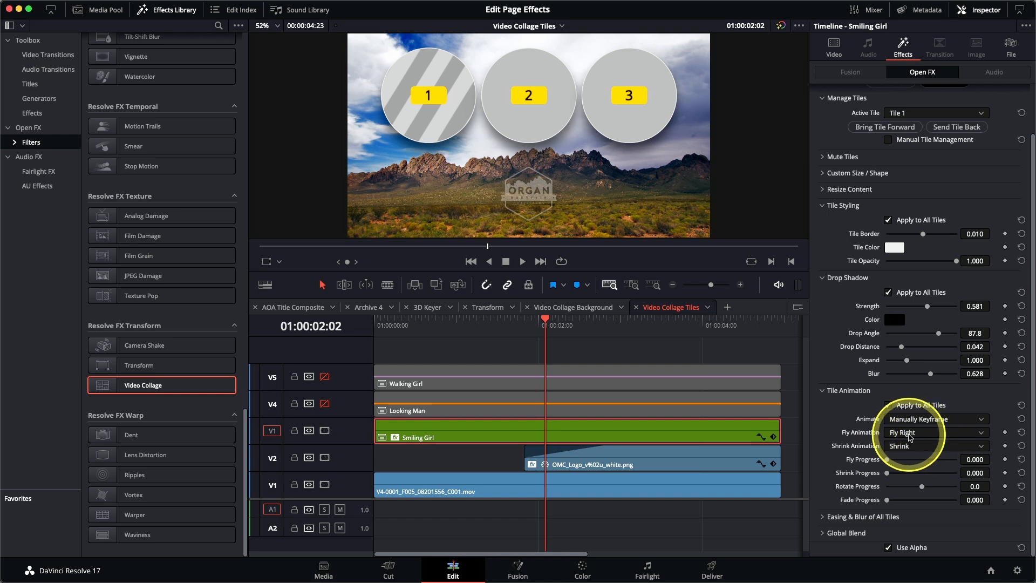
left_click(911, 436)
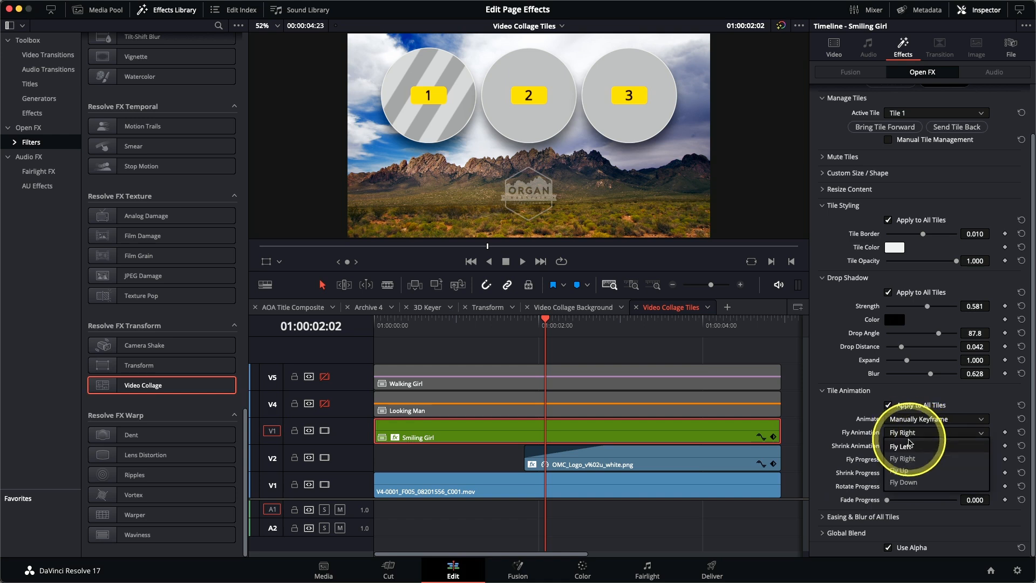
left_click(911, 473)
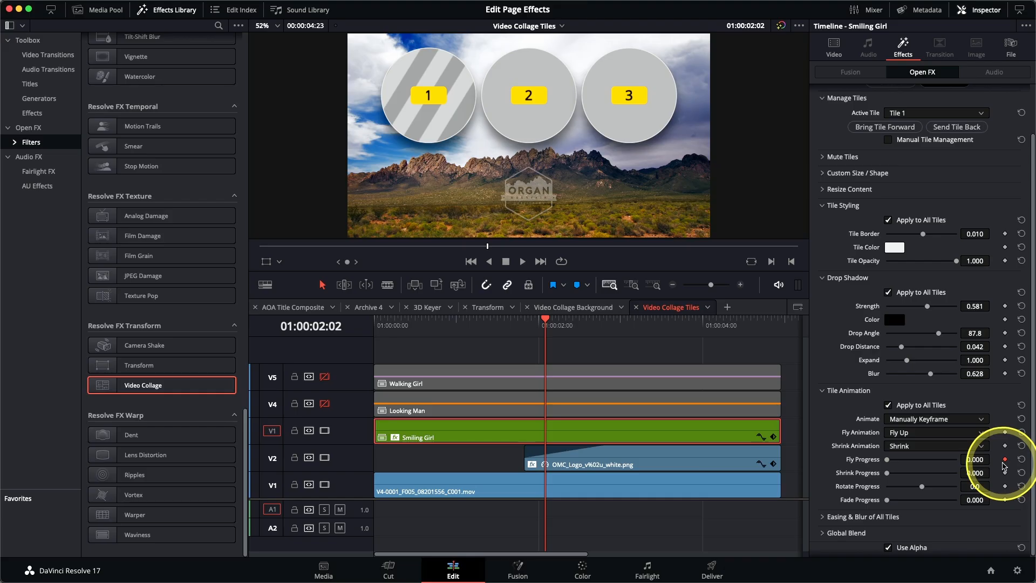
key("Home")
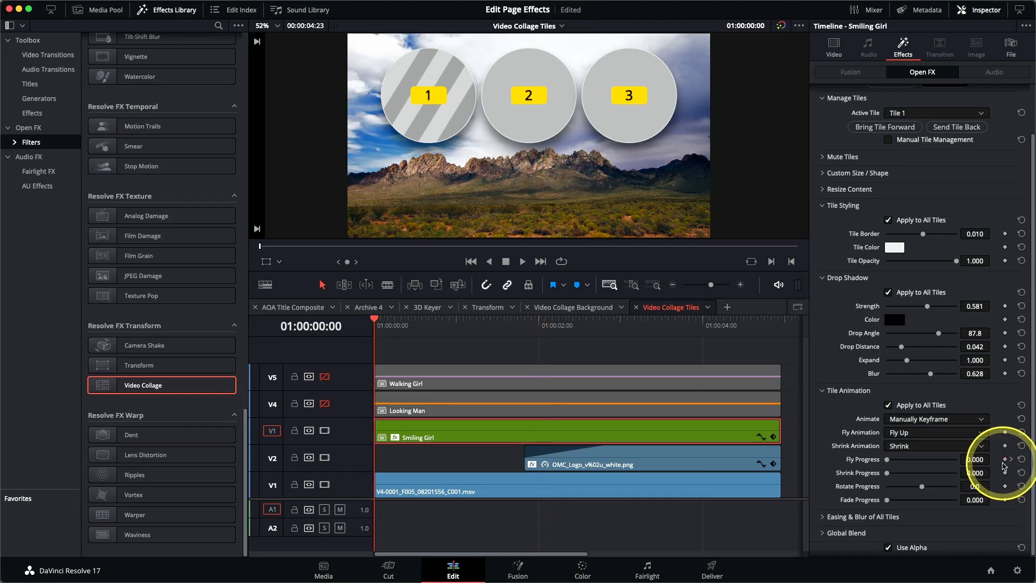
Keyframe Fly Progress at 0.550 on the first frame and play the fly-up animation
left_click_drag(888, 463, 925, 463)
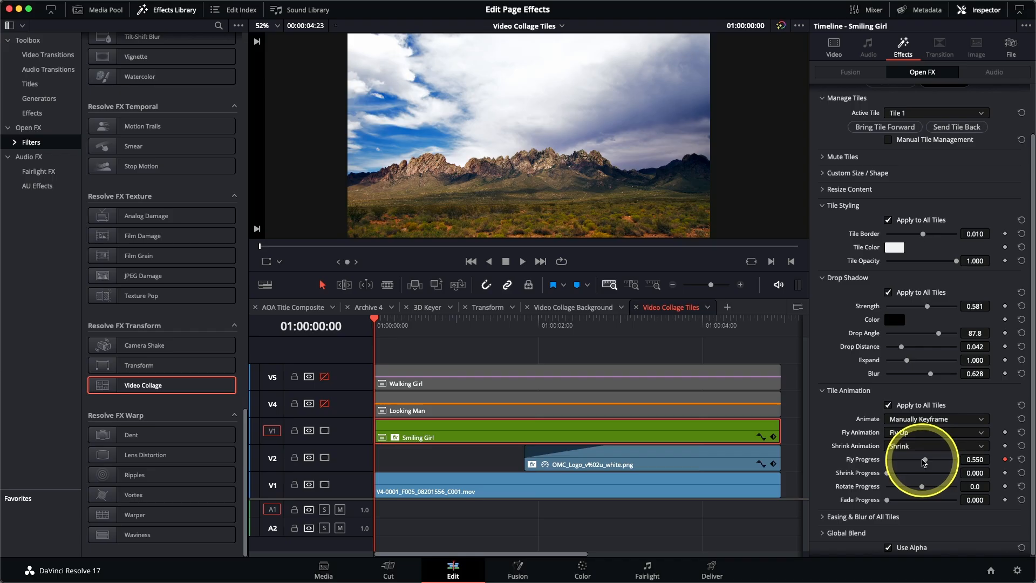
key("space")
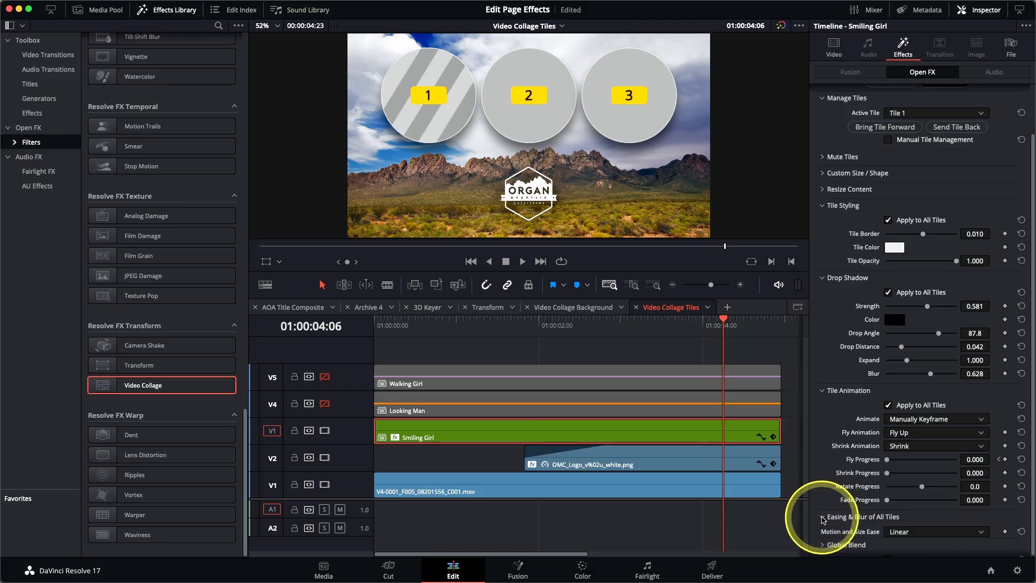
Set the tile animation easing to ease out and play it back from the start
left_click(822, 519)
scroll(826, 488, "down", 3)
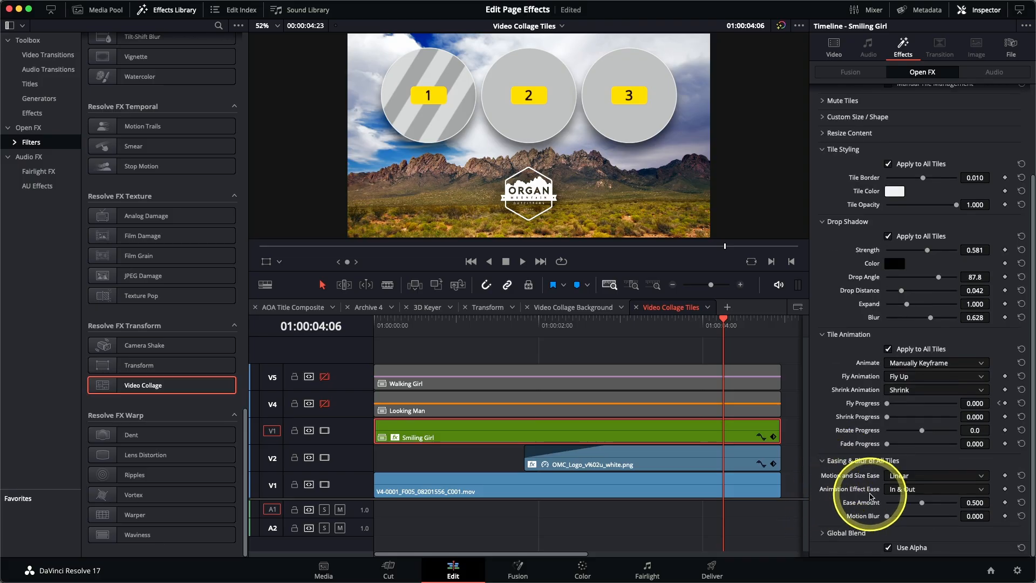
left_click(924, 489)
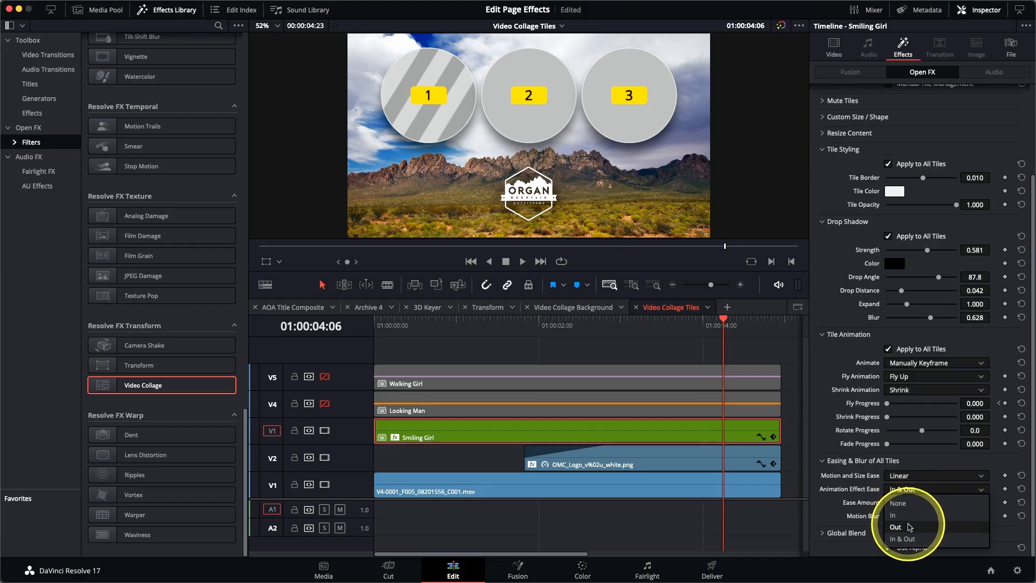
left_click(911, 527)
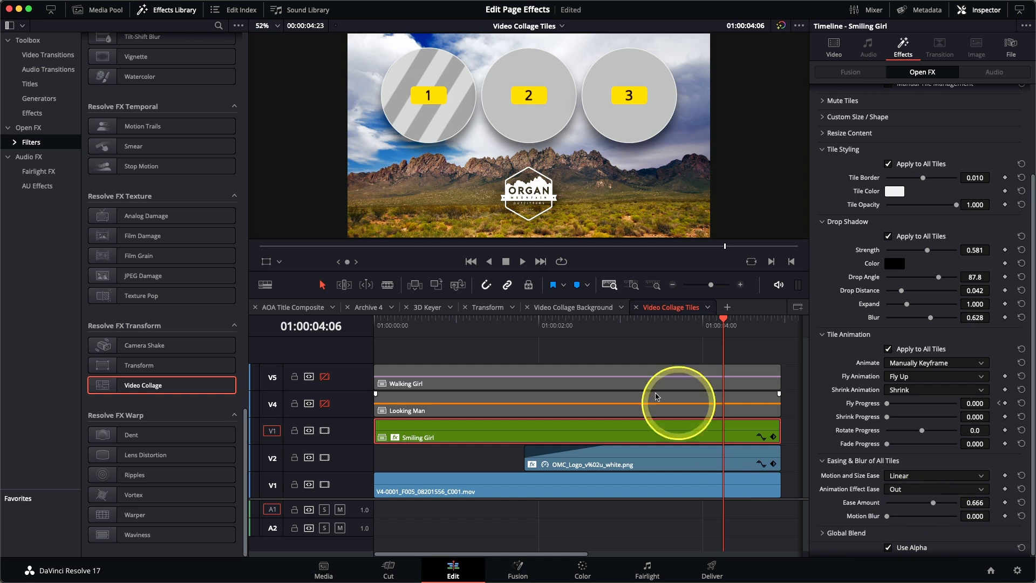
left_click_drag(566, 330, 363, 340)
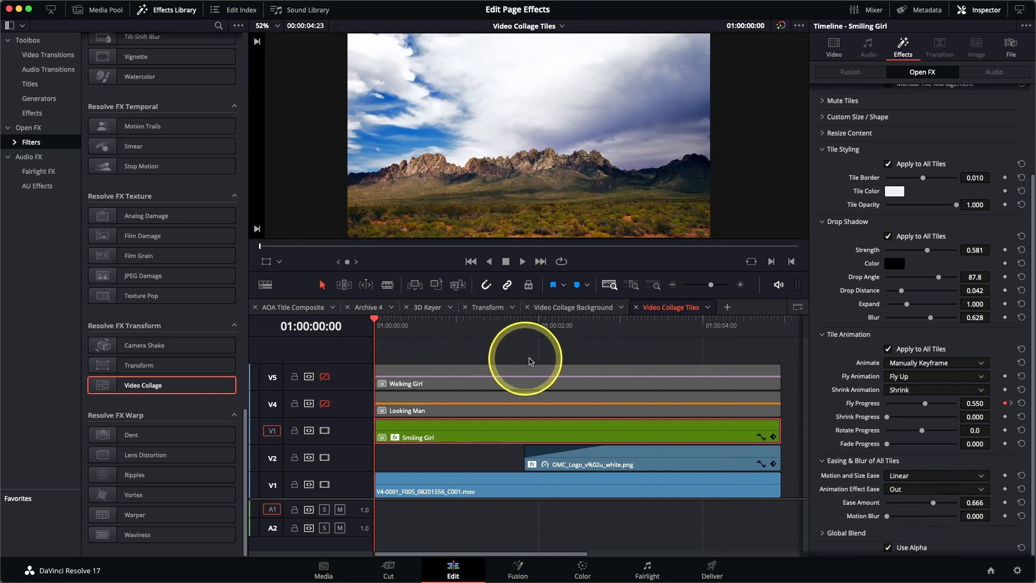
key("space")
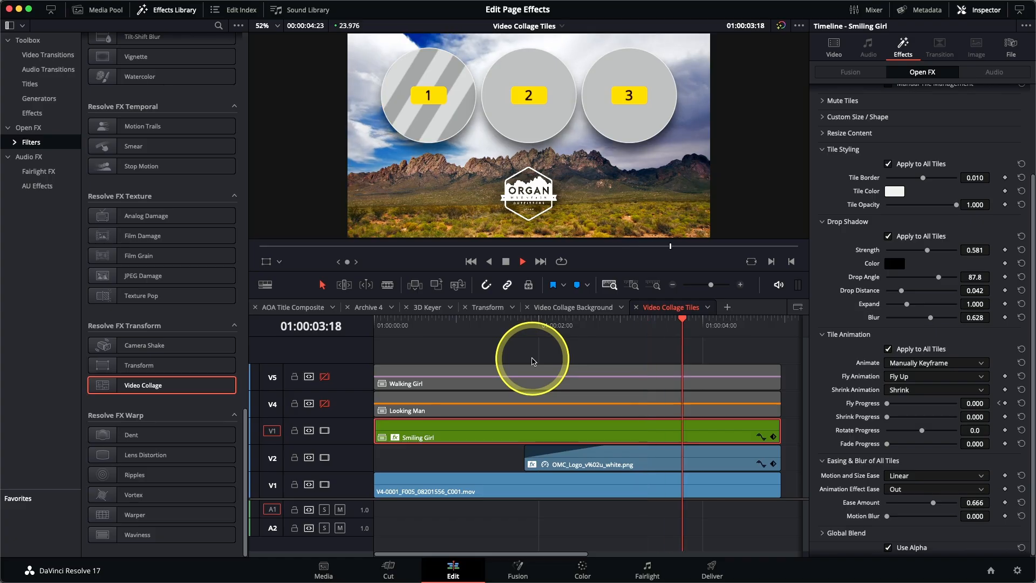
key("space")
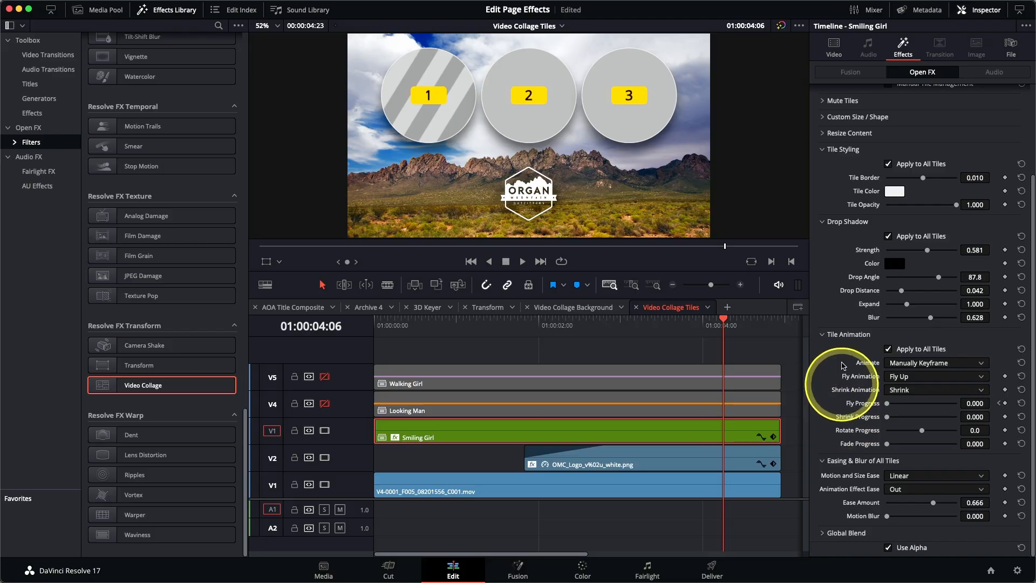
scroll(846, 278, "up", 4)
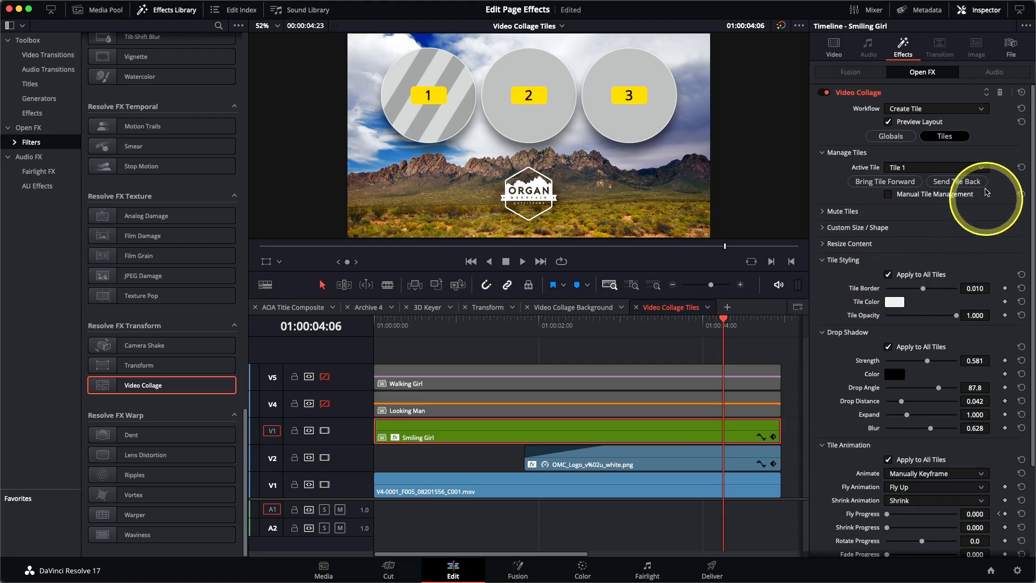
Turn off Preview Layout to show the real Smiling Girl tile, replay it, and re-enable Looking Man
left_click(912, 124)
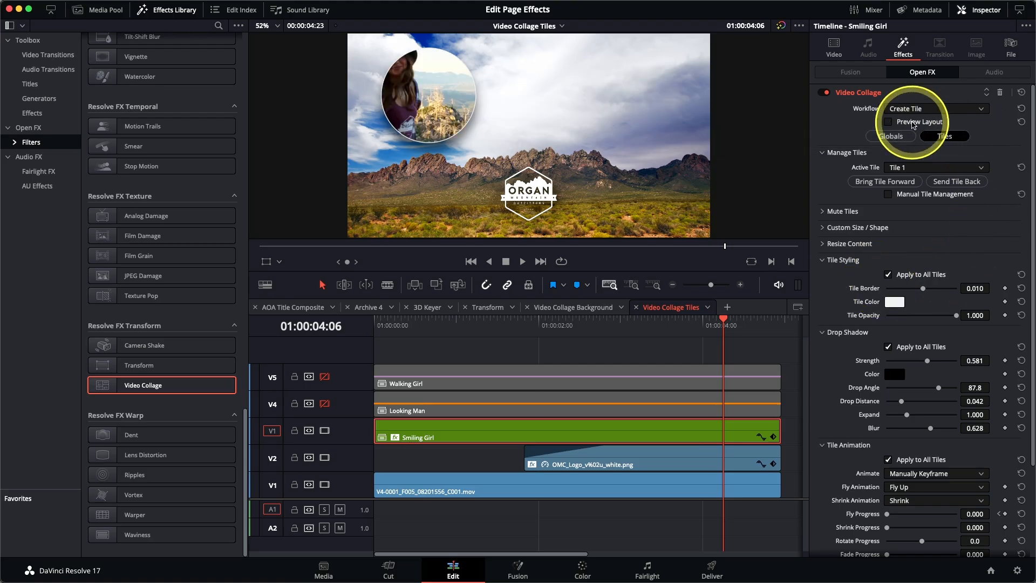
left_click(822, 244)
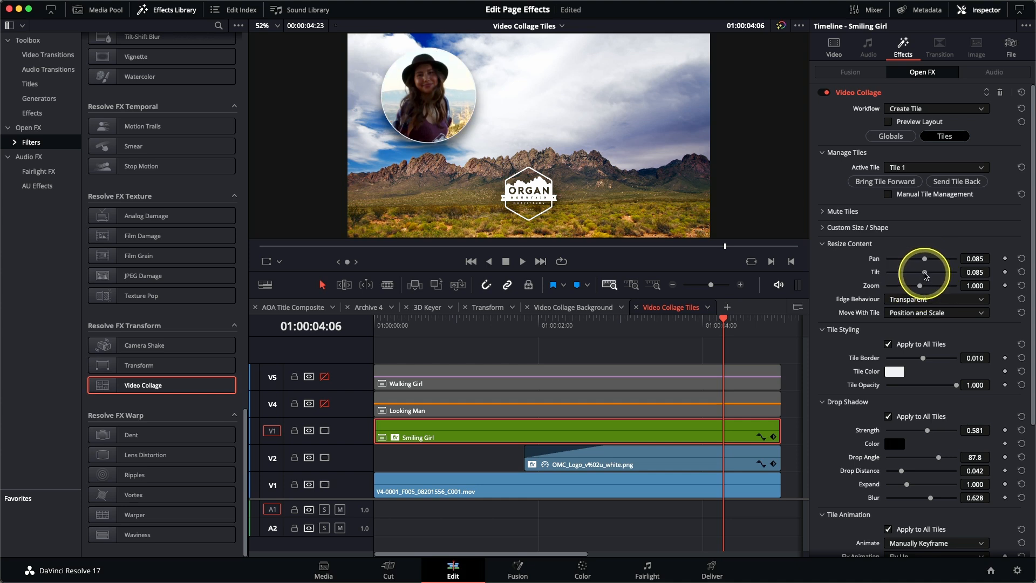
left_click_drag(499, 333, 349, 331)
key("space")
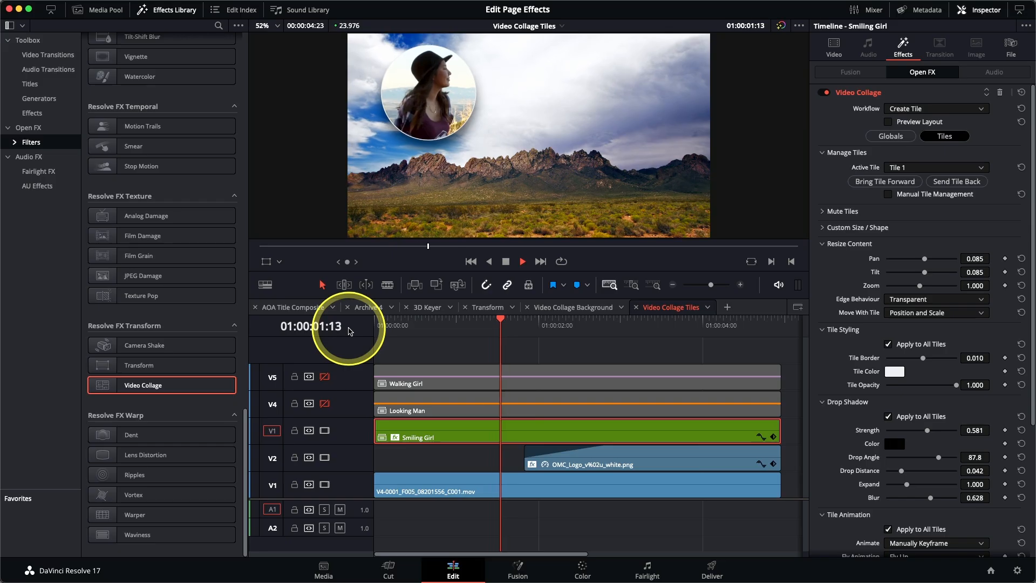
key("space")
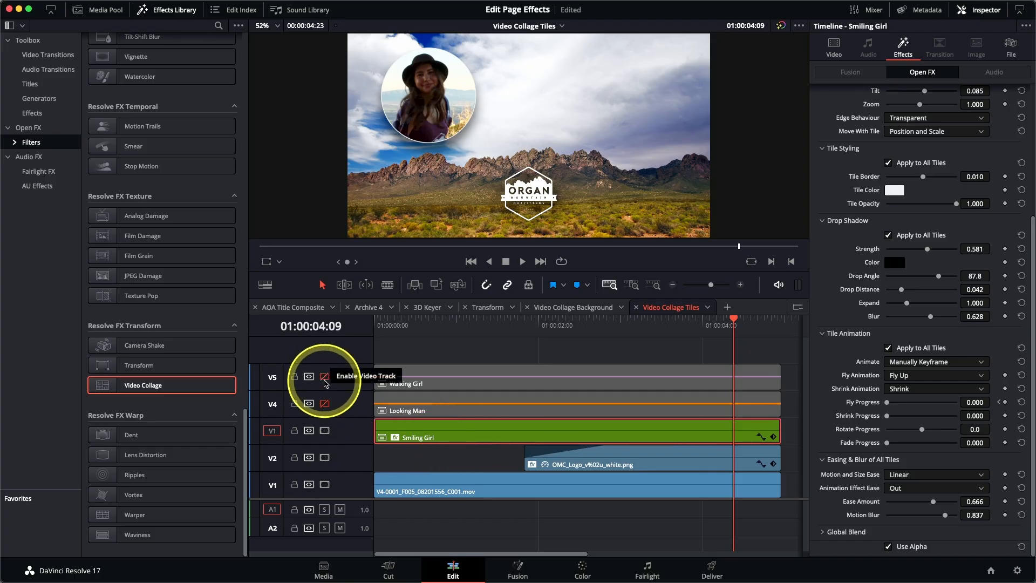
left_click(325, 404)
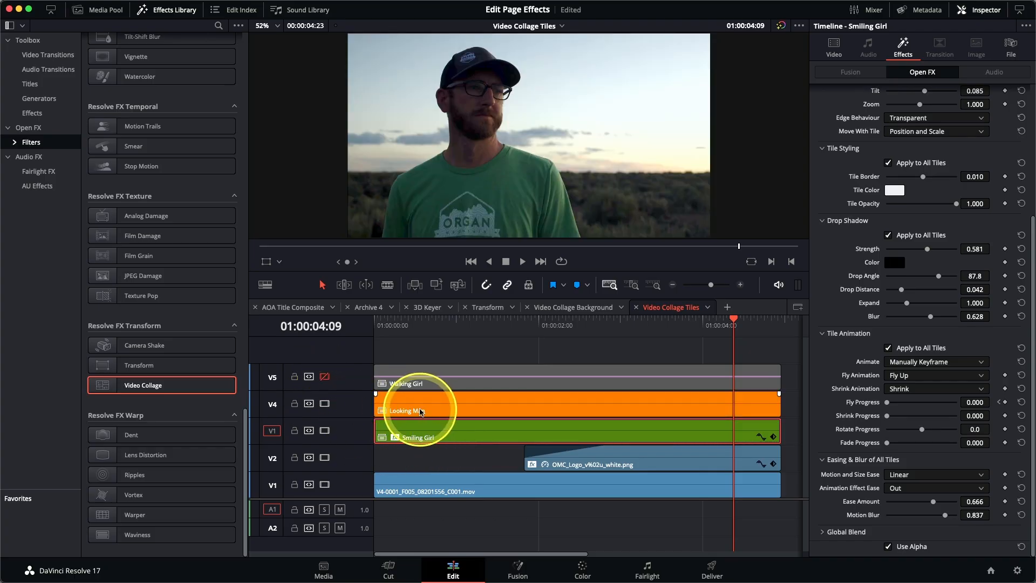
Paste only Smiling Girl's Video Collage plugin onto the Looking Man clip via Paste Attributes
left_click(421, 412)
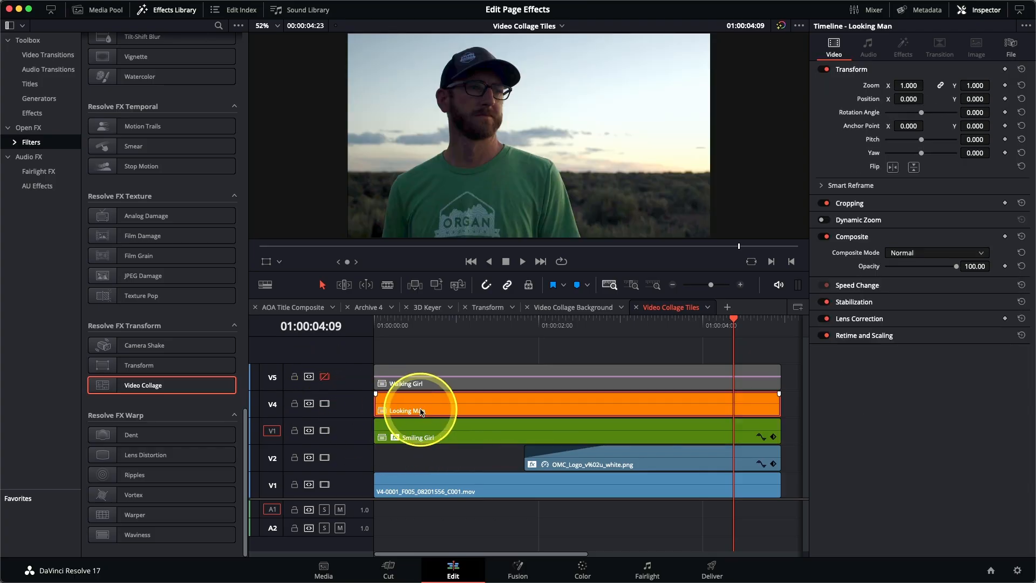
key("alt+v")
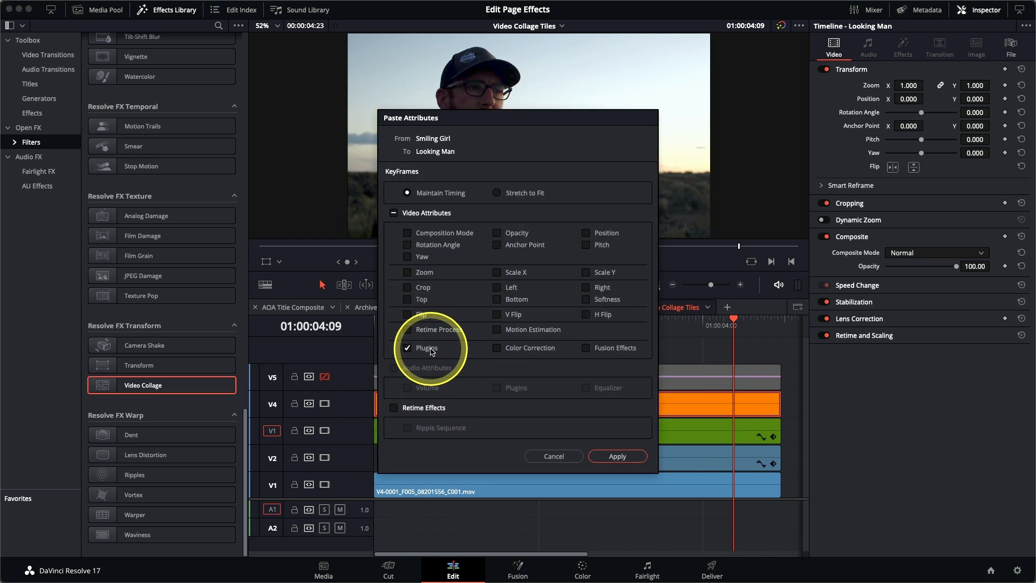
left_click(617, 456)
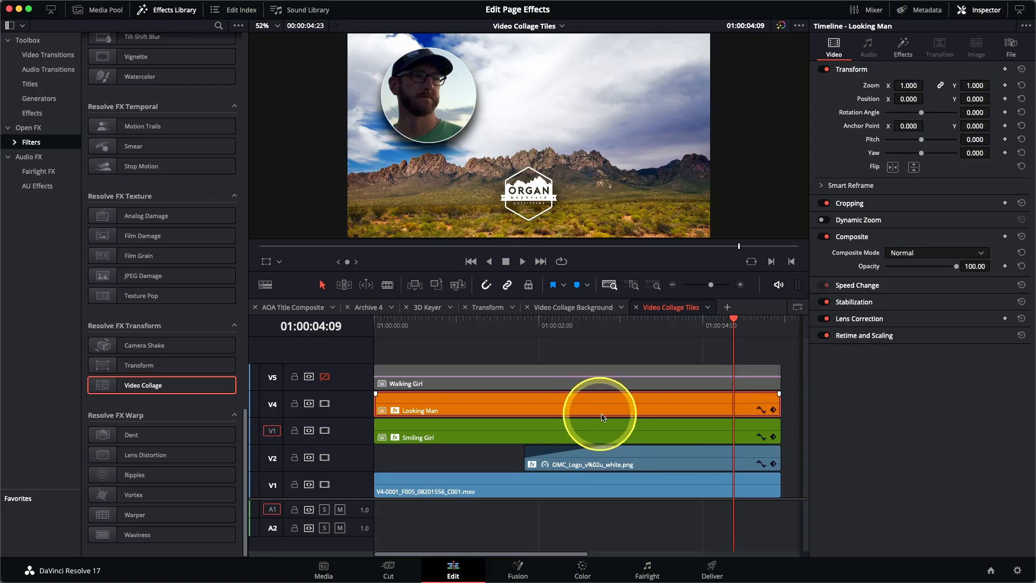
left_click(903, 44)
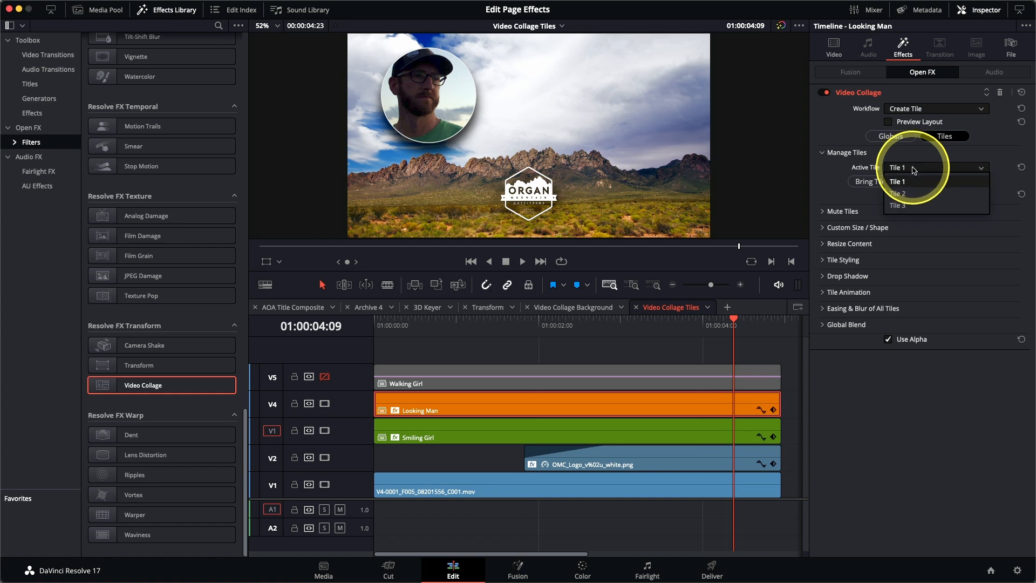
Assign Looking Man to Tile 2 and reframe him to Pan 0.070, Tilt 0.023, Zoom 0.704
left_click(913, 195)
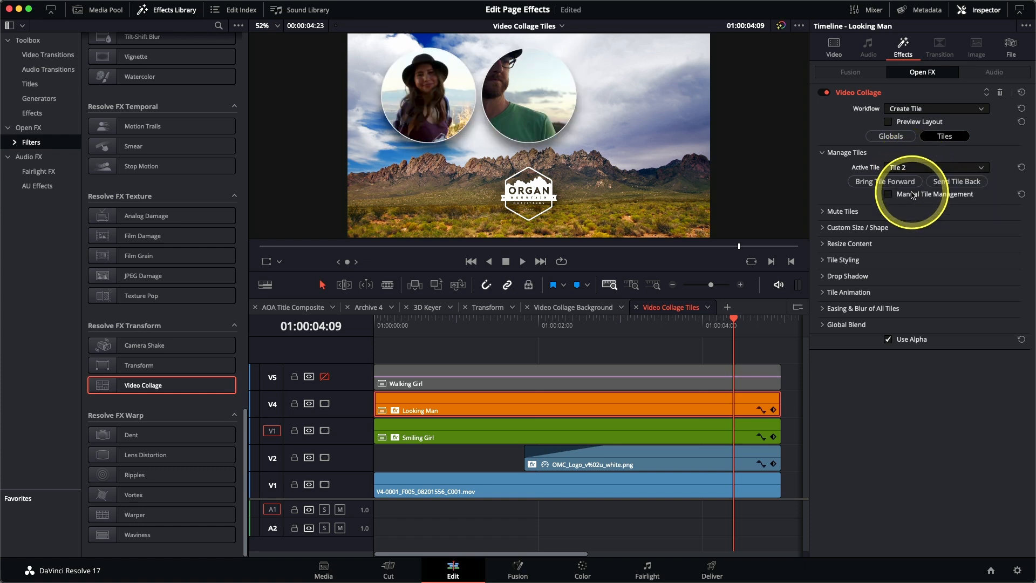
left_click(824, 246)
left_click_drag(921, 263, 922, 276)
mouse_move(921, 273)
left_mouse_down()
mouse_move(926, 259)
mouse_move(909, 287)
mouse_move(923, 275)
left_mouse_up()
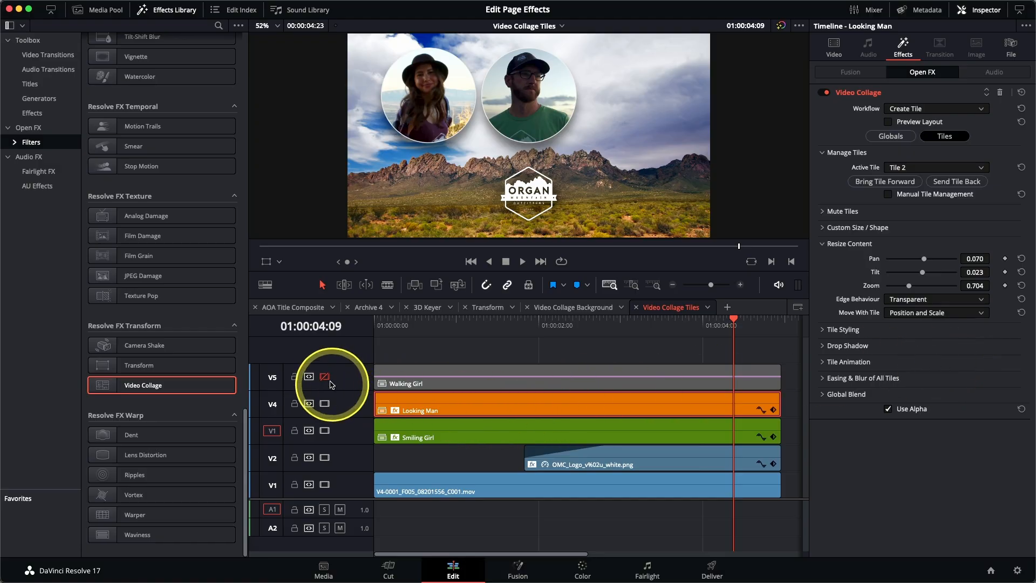
Enable track V5 and paste only the Video Collage plugin onto the Walking Girl clip
left_click(324, 377)
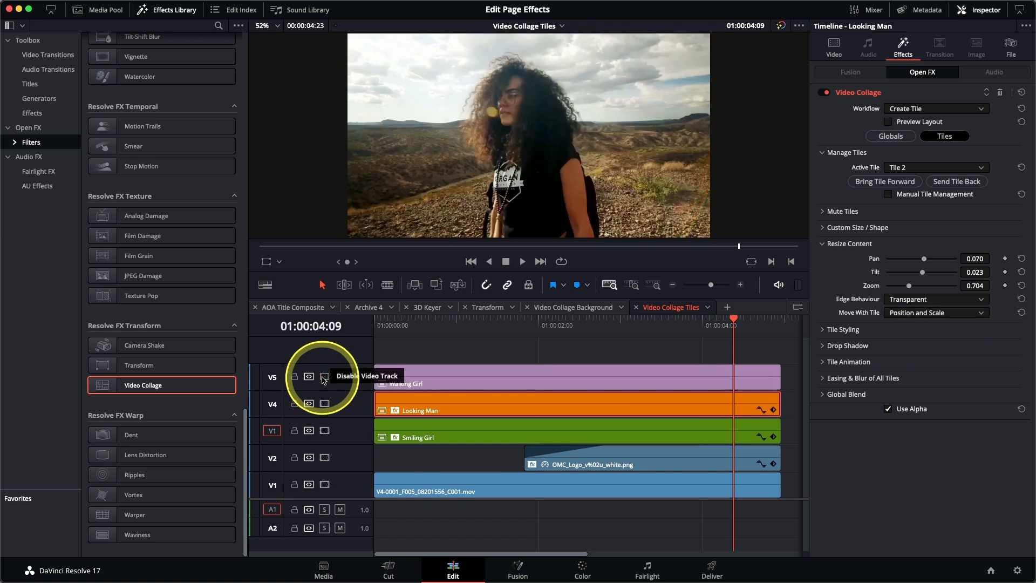
left_click(500, 380)
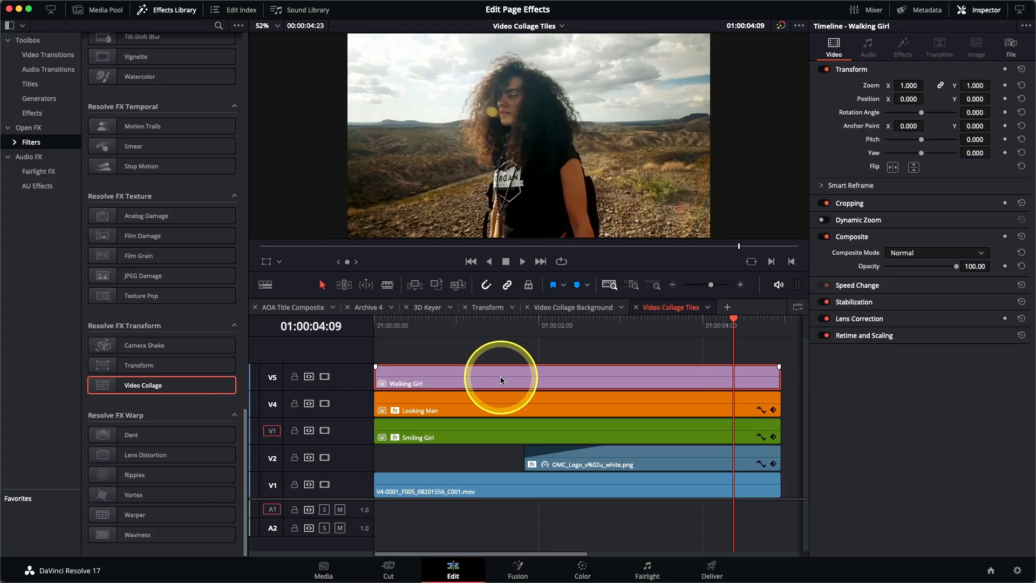
key("alt+v")
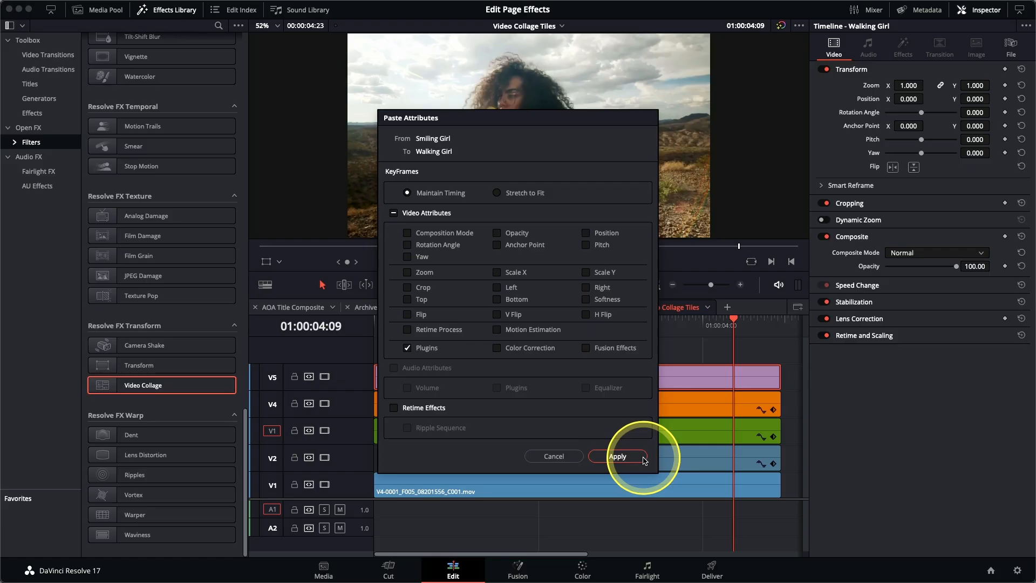
left_click(618, 456)
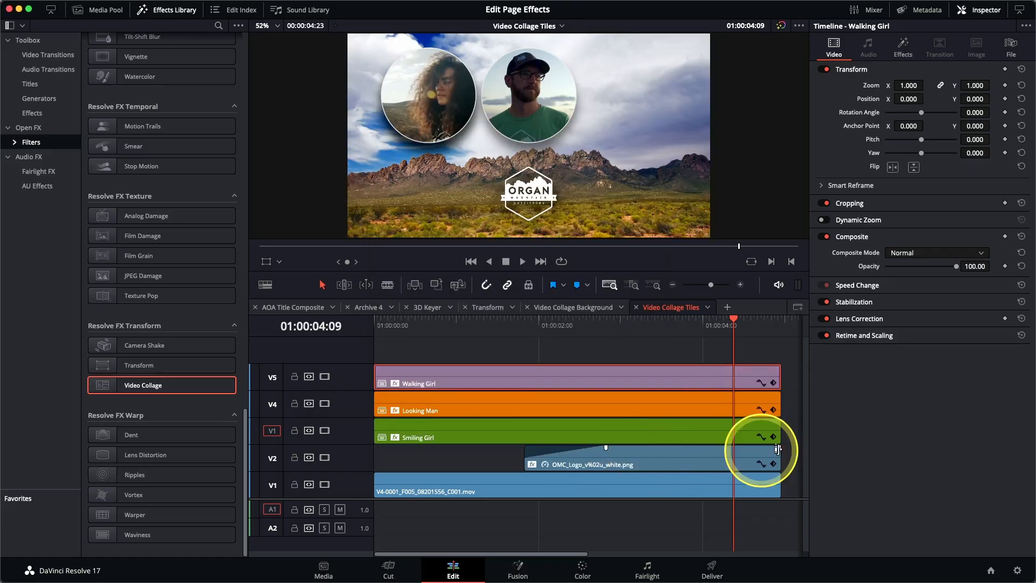
left_click(905, 54)
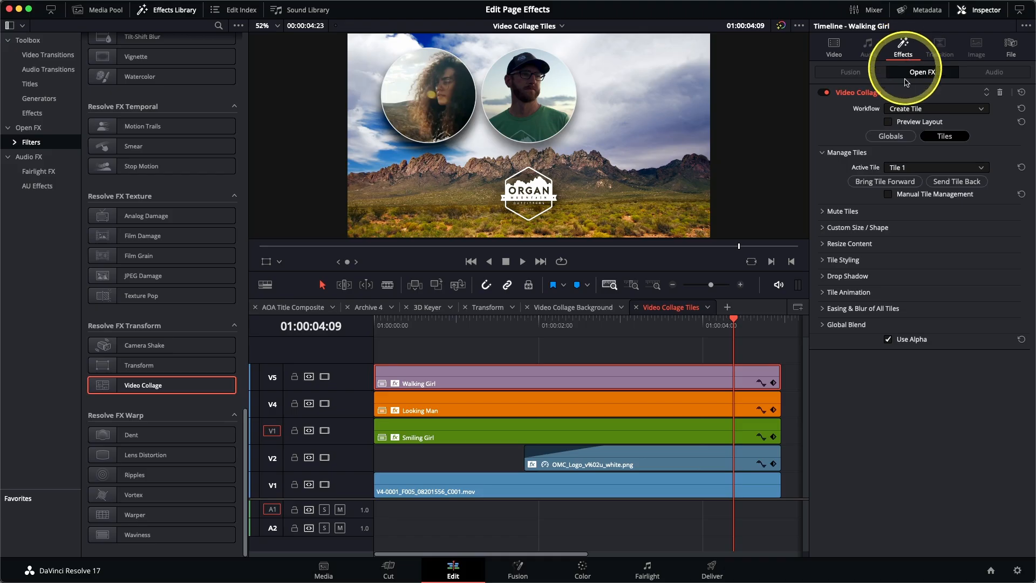
left_click(911, 170)
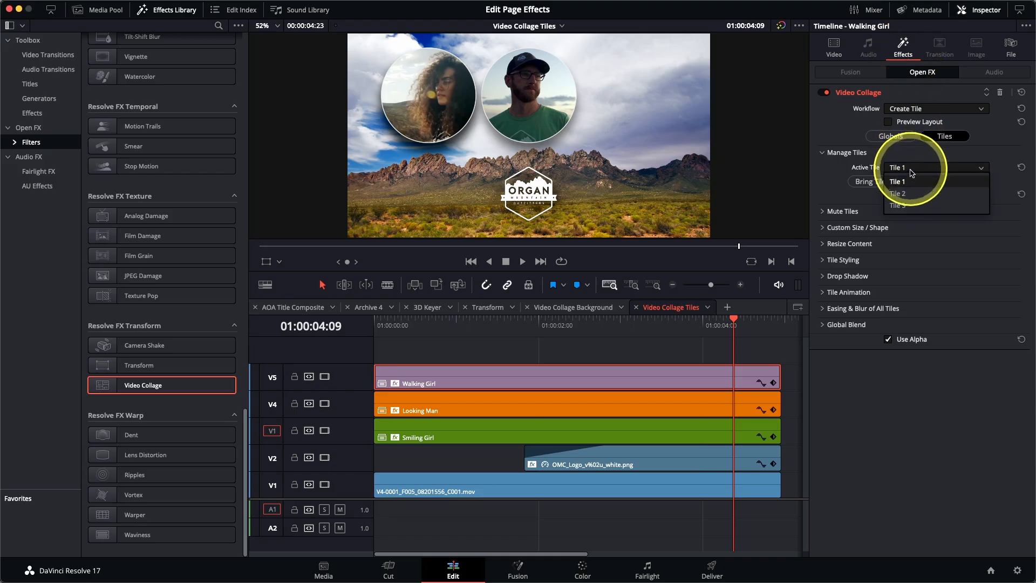
Put Walking Girl in Tile 3 with zoom 0.645, then play the animation from the start
left_click(911, 206)
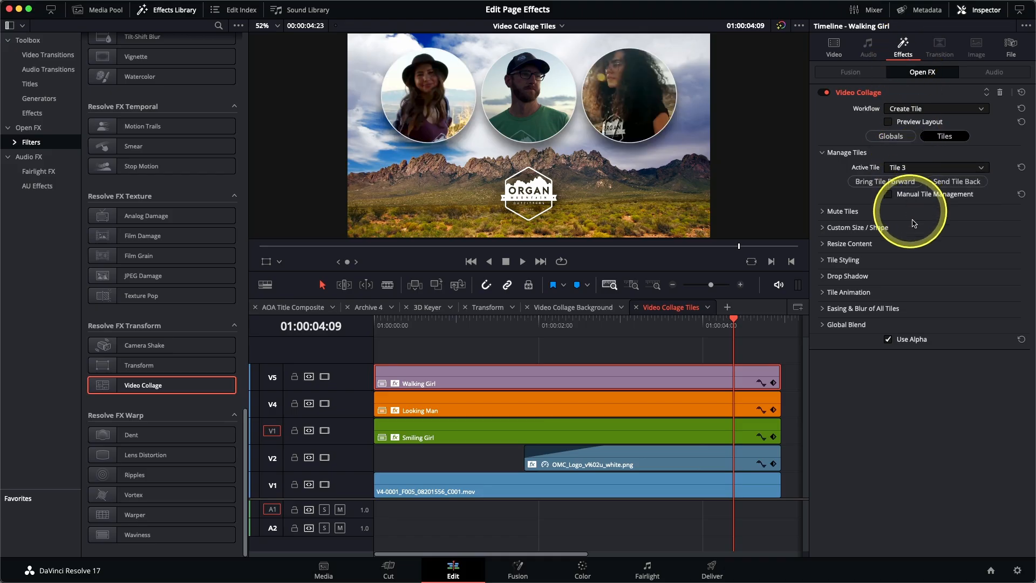
left_click(822, 244)
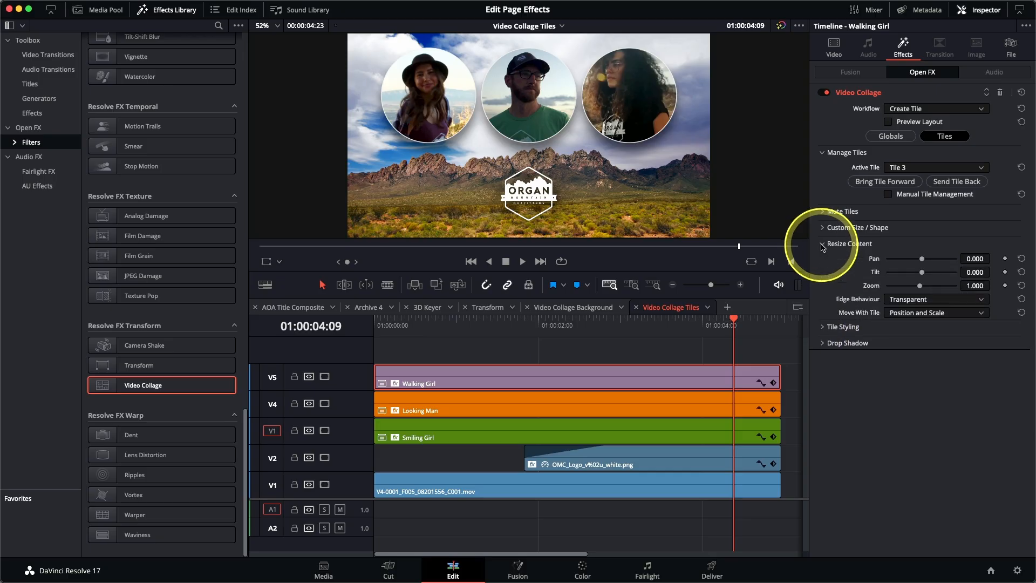
left_click_drag(920, 286, 906, 288)
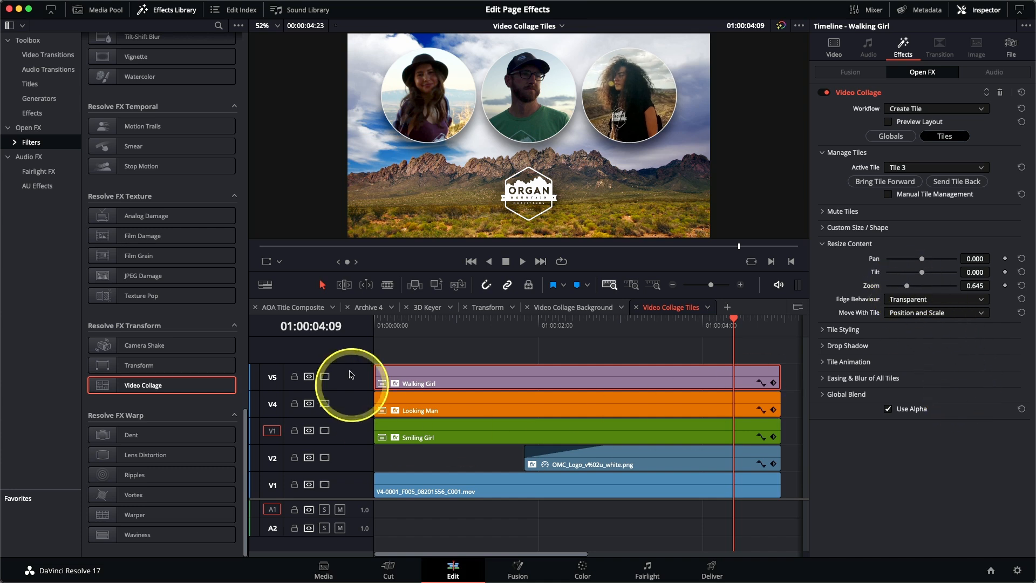
left_click_drag(380, 322, 343, 330)
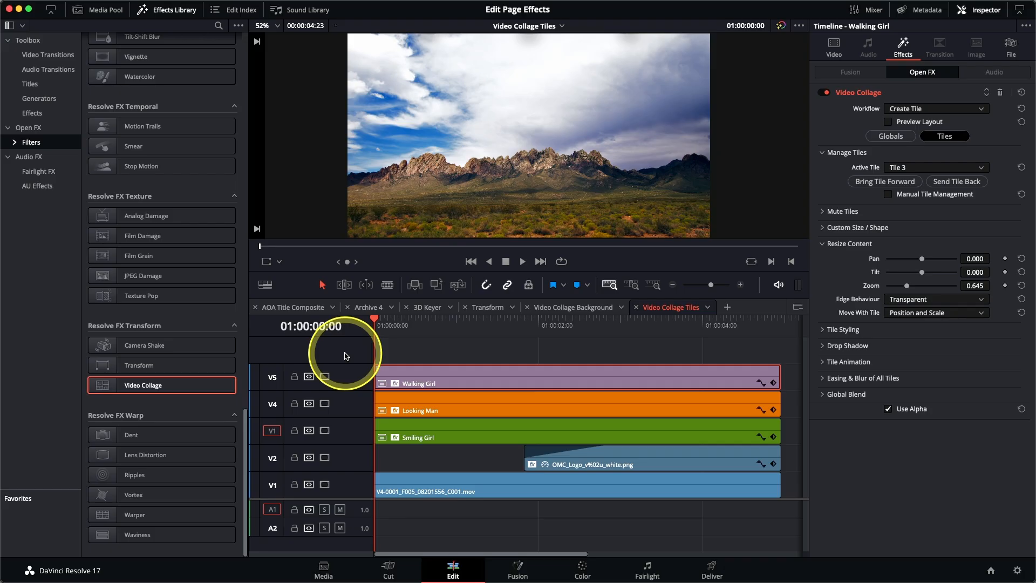
key("space")
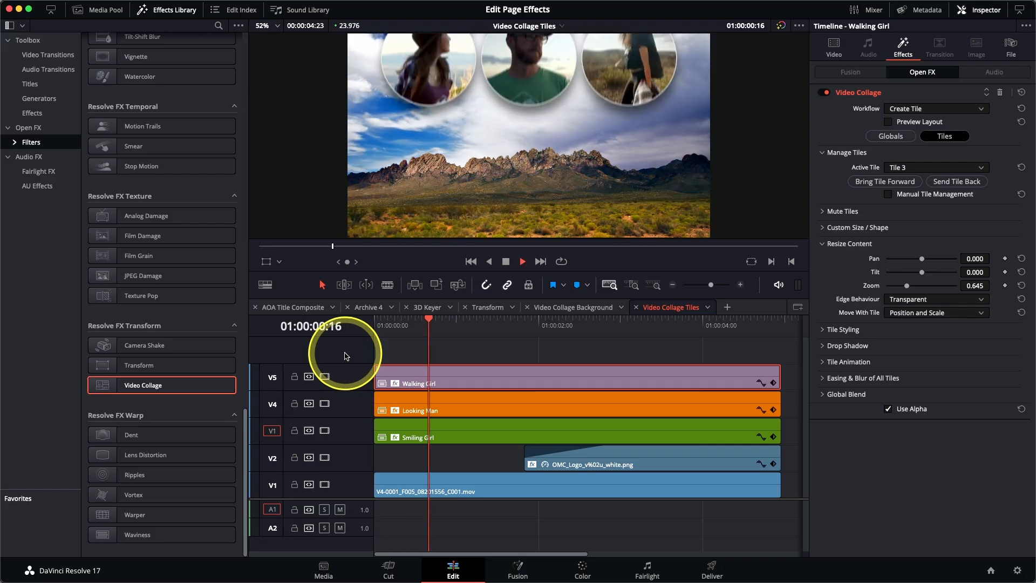